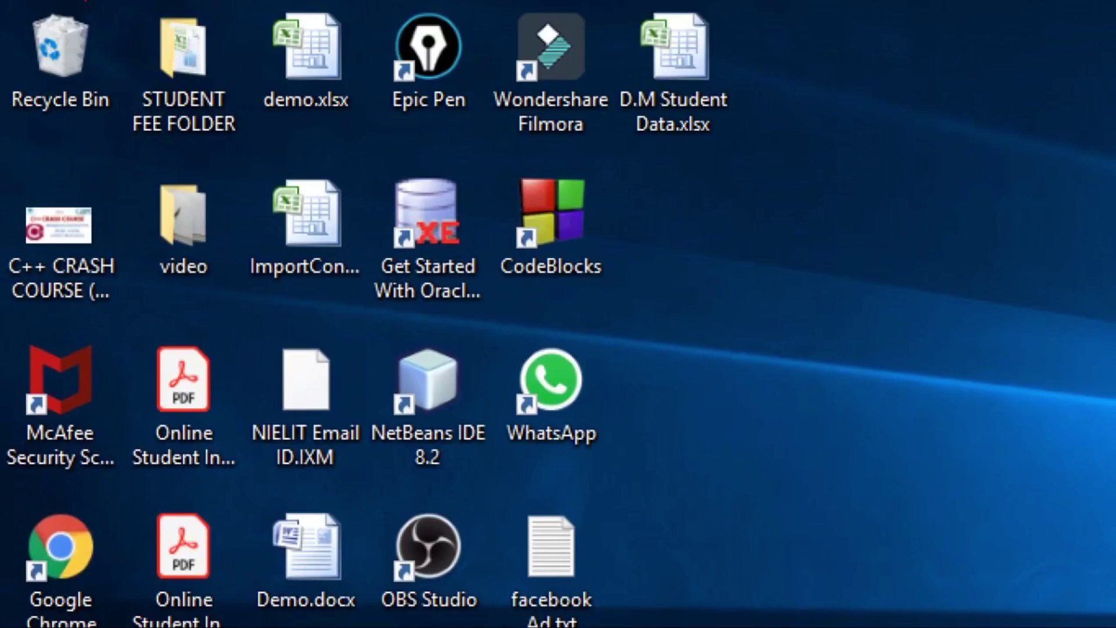
Mark the desktop icons with short red pen strokes and circle the Oracle, CodeBlocks, NetBeans and WhatsApp group.
{"action": "left_click_drag", "start_coordinate": [47, 133], "coordinate": [75, 102]}
{"action": "left_click_drag", "start_coordinate": [167, 152], "coordinate": [187, 129]}
{"action": "left_click_drag", "start_coordinate": [301, 127], "coordinate": [313, 119]}
{"action": "left_click_drag", "start_coordinate": [389, 60], "coordinate": [399, 96]}
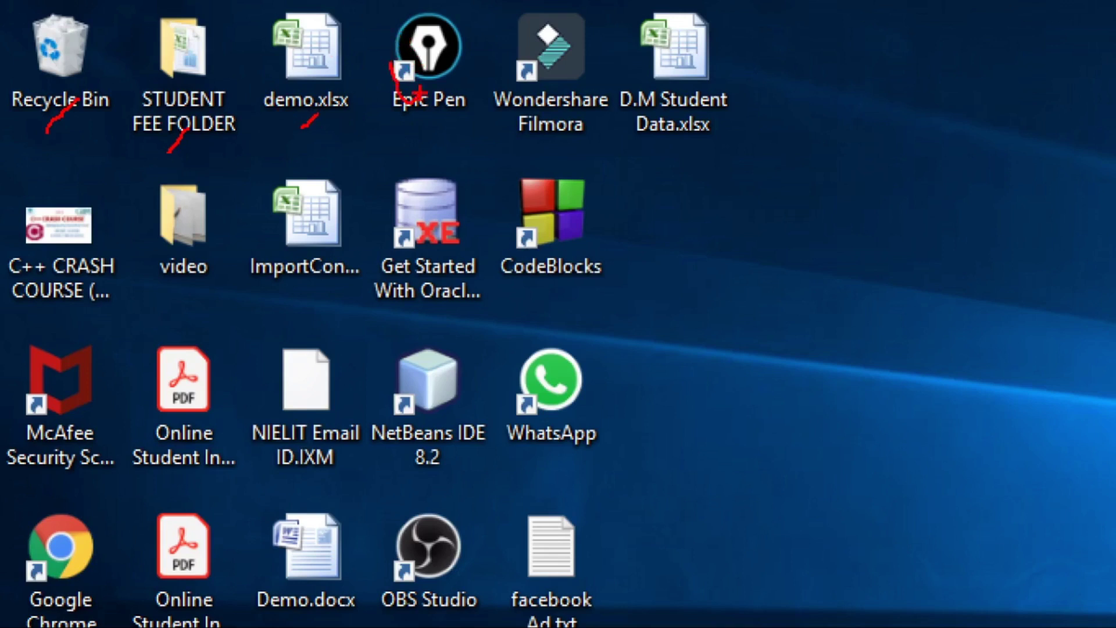
{"action": "left_click_drag", "start_coordinate": [516, 88], "coordinate": [495, 93]}
{"action": "left_click_drag", "start_coordinate": [377, 248], "coordinate": [425, 243]}
{"action": "left_click_drag", "start_coordinate": [511, 253], "coordinate": [528, 244]}
{"action": "left_click_drag", "start_coordinate": [503, 427], "coordinate": [537, 411]}
{"action": "left_click_drag", "start_coordinate": [384, 423], "coordinate": [417, 408]}
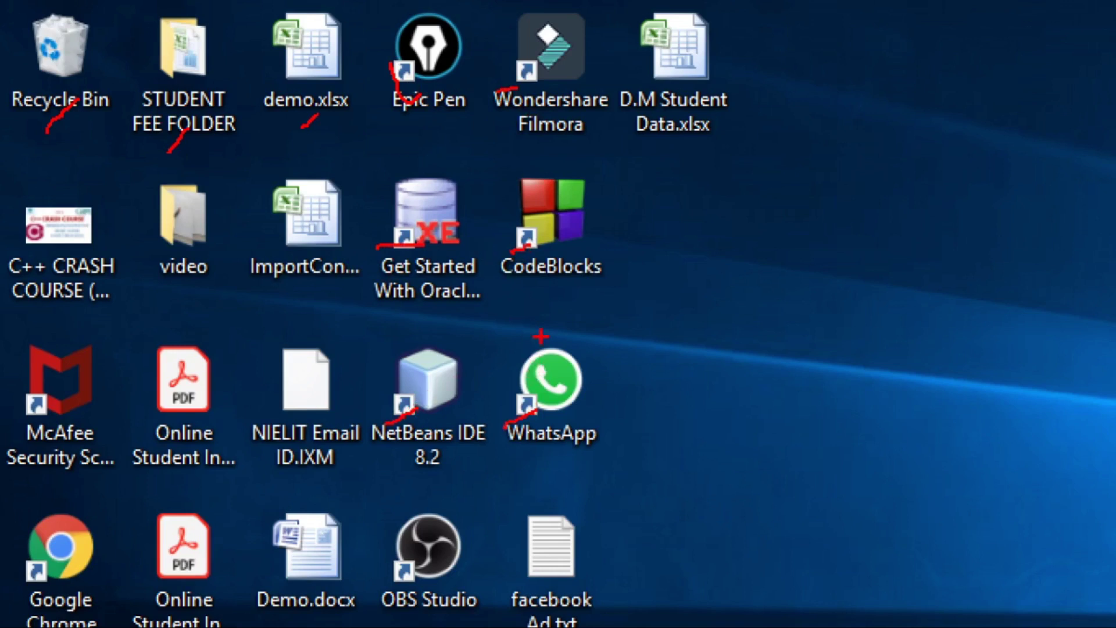
{"action": "mouse_move", "coordinate": [387, 153]}
{"action": "left_mouse_down"}
{"action": "mouse_move", "coordinate": [356, 372]}
{"action": "mouse_move", "coordinate": [407, 414]}
{"action": "mouse_move", "coordinate": [668, 410]}
{"action": "mouse_move", "coordinate": [677, 217]}
{"action": "mouse_move", "coordinate": [566, 127]}
{"action": "mouse_move", "coordinate": [387, 139]}
{"action": "left_mouse_up"}
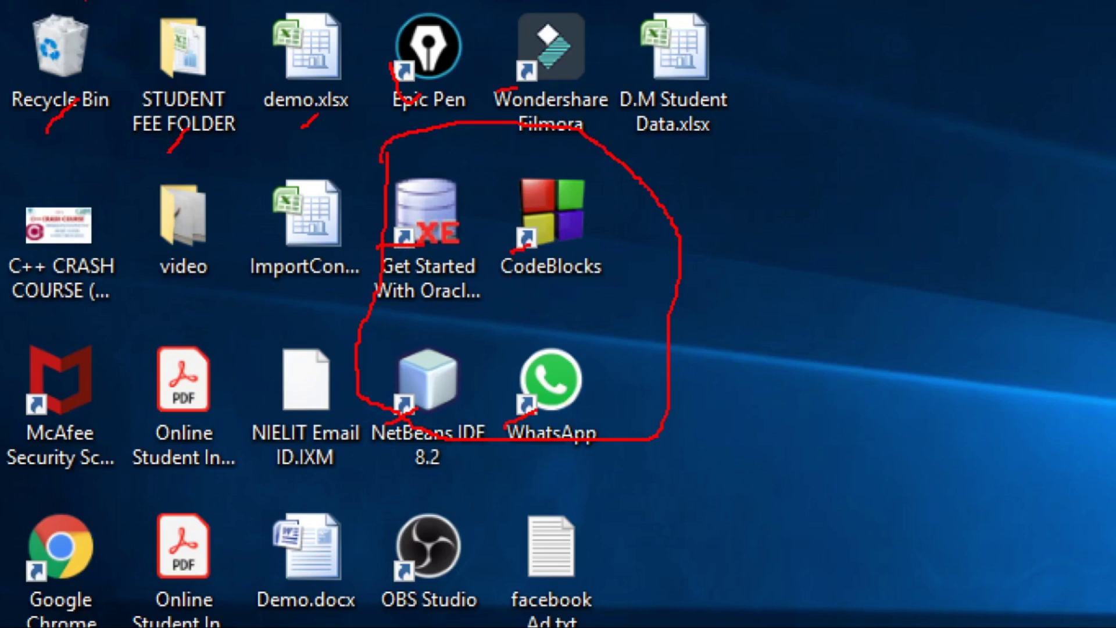
Undo the circle and the latest red pen marks drawn over the desktop icons.
{"action": "key", "text": "ctrl+z"}
{"action": "key", "text": "ctrl+z"}
{"action": "key", "text": "ctrl+z"}
{"action": "key", "text": "ctrl+z"}
{"action": "key", "text": "ctrl+z"}
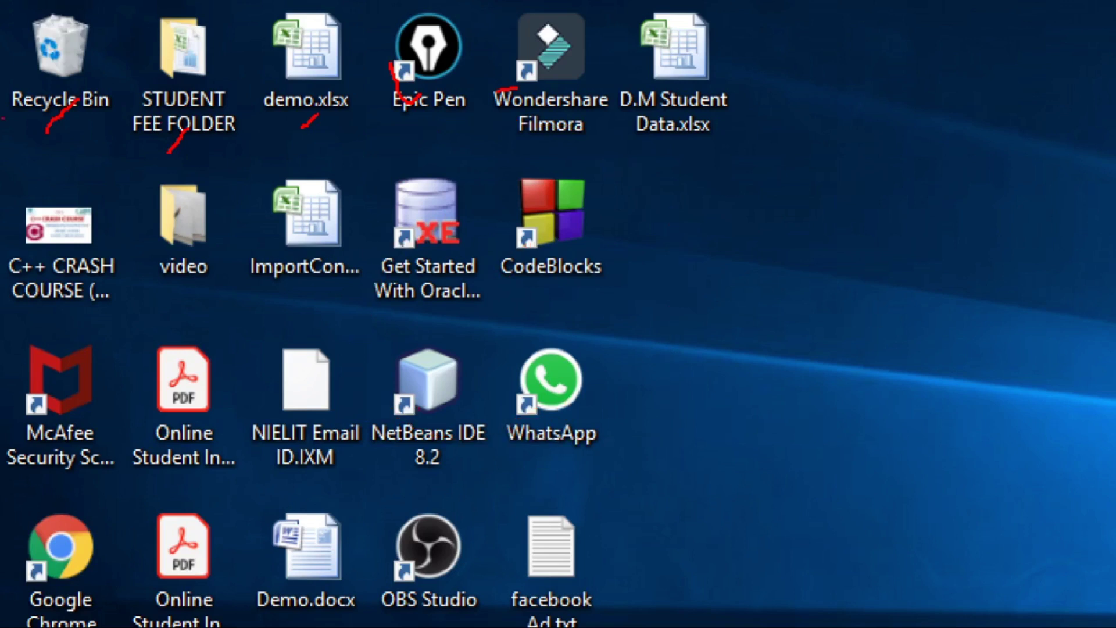
{"action": "key", "text": "ctrl+z"}
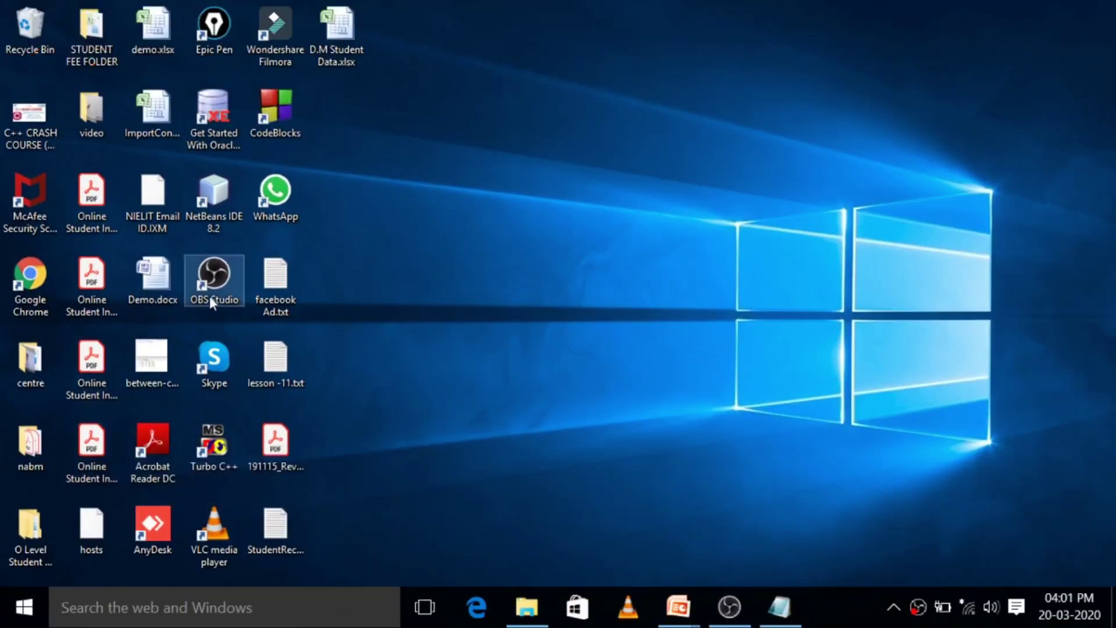
Mark the Personalize command for the desktop in red and open the personalization settings.
{"action": "right_click", "coordinate": [501, 276]}
{"action": "right_click", "coordinate": [499, 273]}
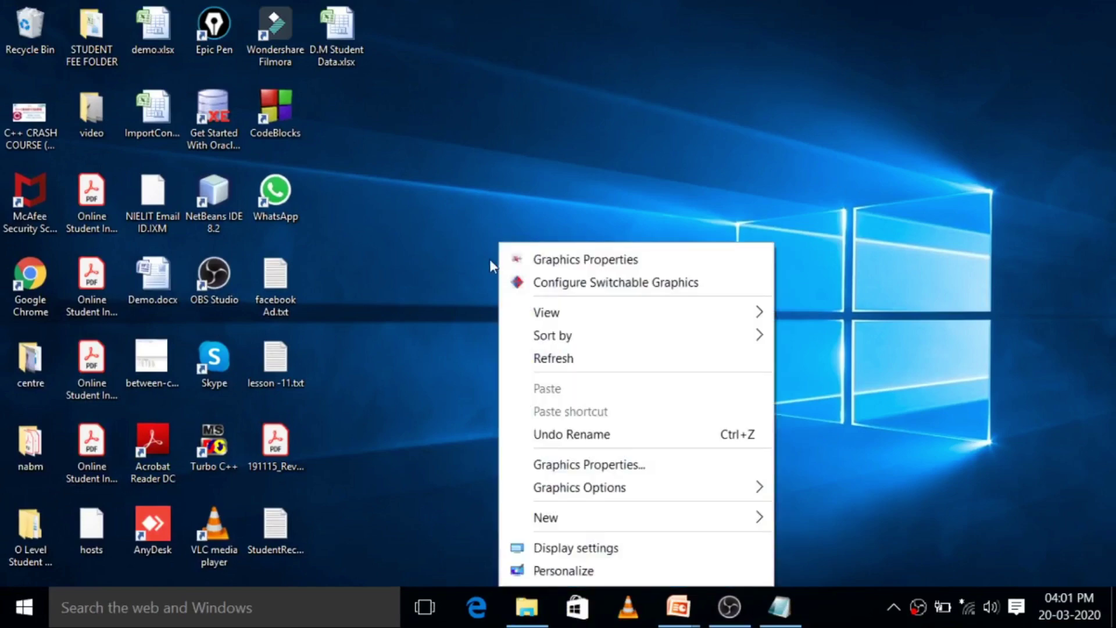
{"action": "right_click", "coordinate": [472, 244]}
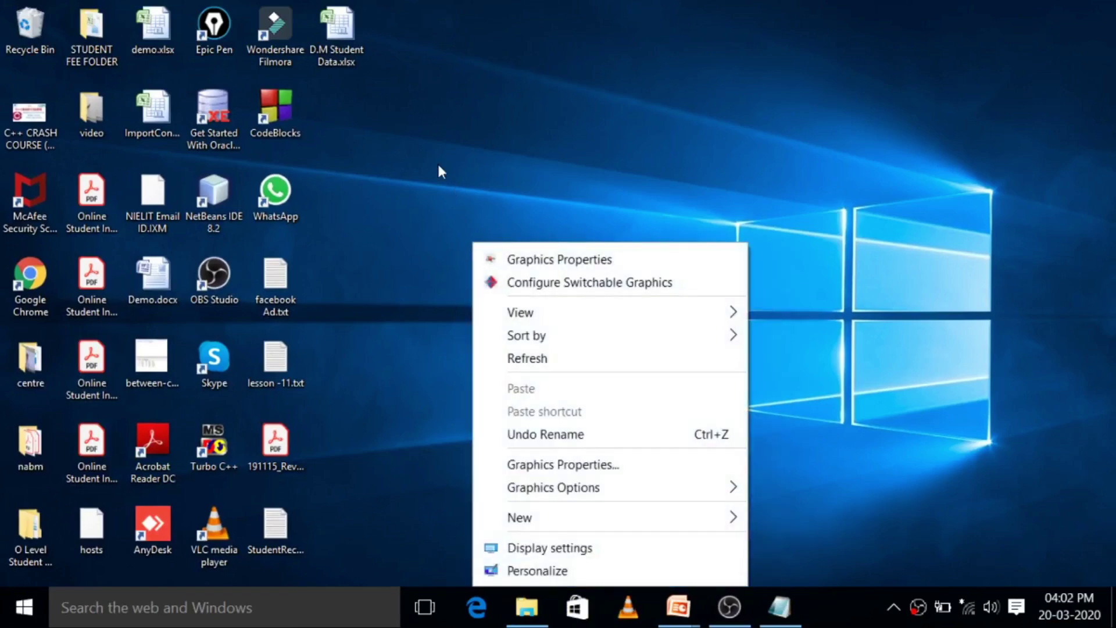
{"action": "right_click", "coordinate": [438, 165]}
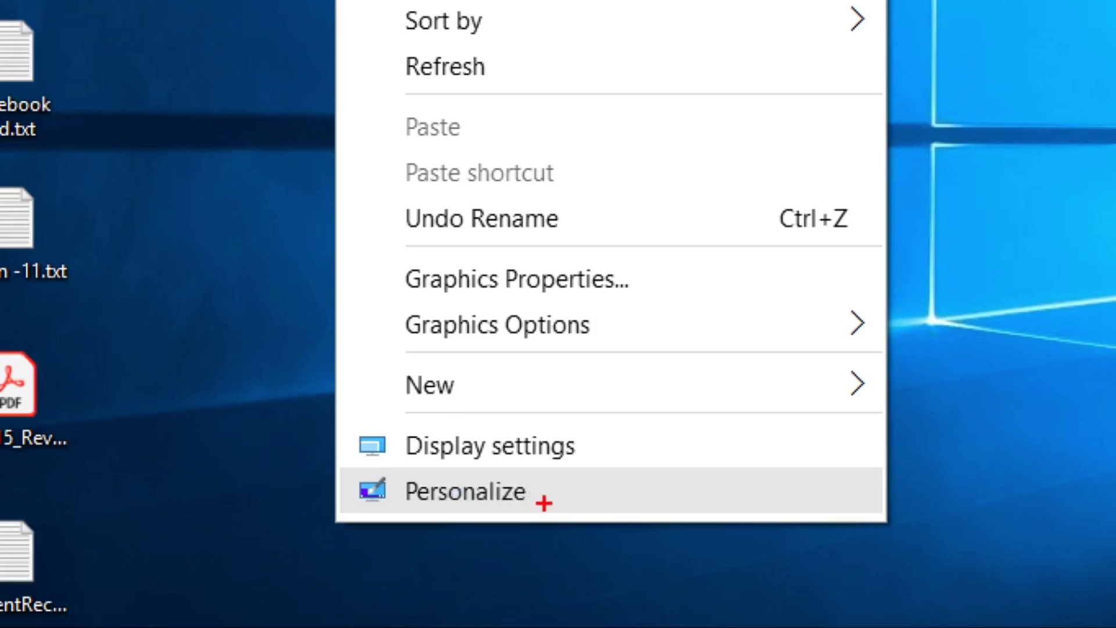
{"action": "left_click_drag", "start_coordinate": [519, 504], "coordinate": [561, 495]}
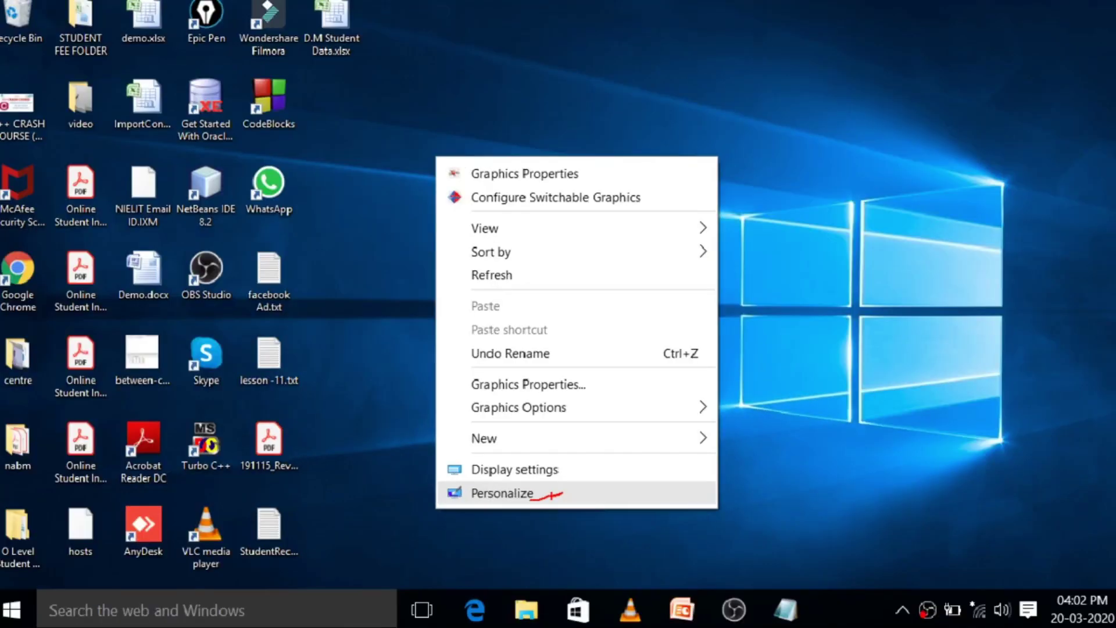
{"action": "left_click", "coordinate": [561, 495]}
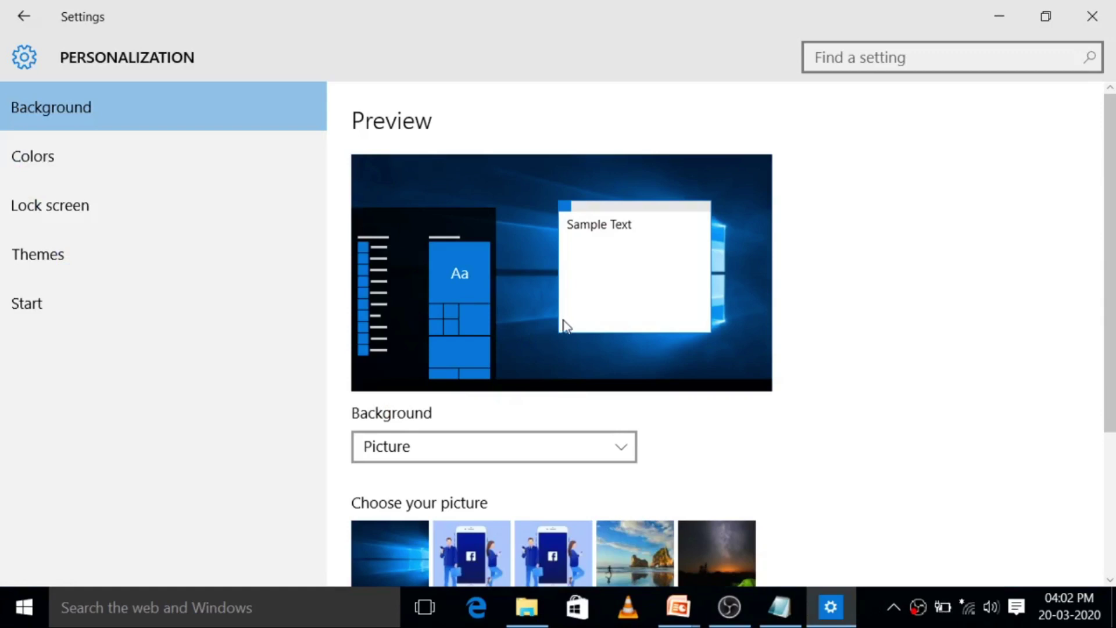
Review the Background page, then open the desktop icon settings from the Themes page.
{"action": "scroll", "coordinate": [1003, 250], "scroll_direction": "down", "scroll_amount": 2}
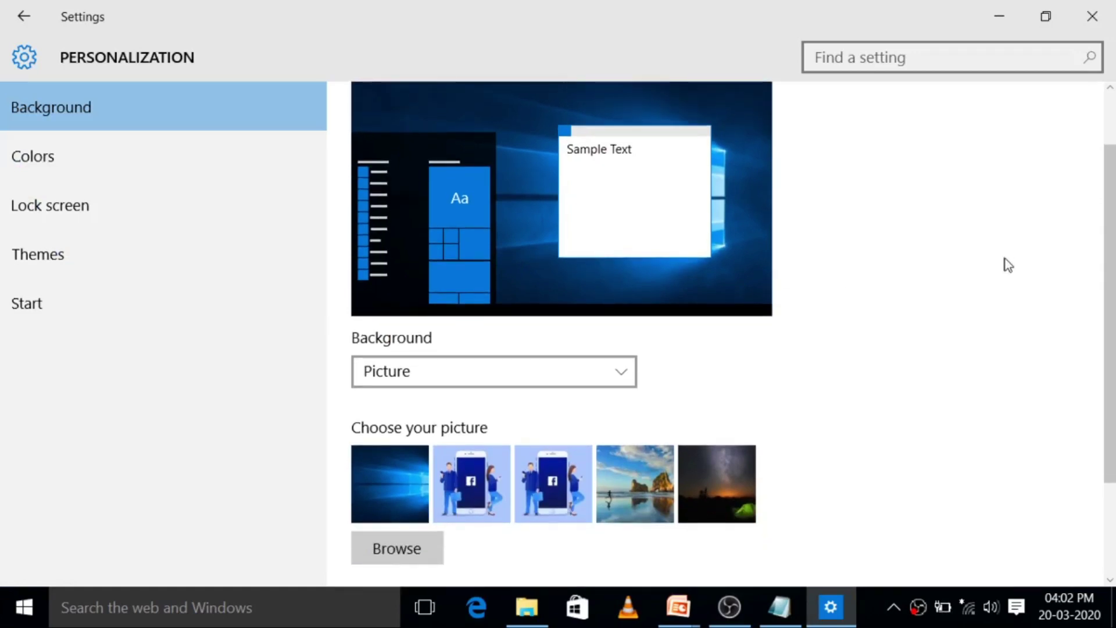
{"action": "scroll", "coordinate": [987, 268], "scroll_direction": "down", "scroll_amount": 4}
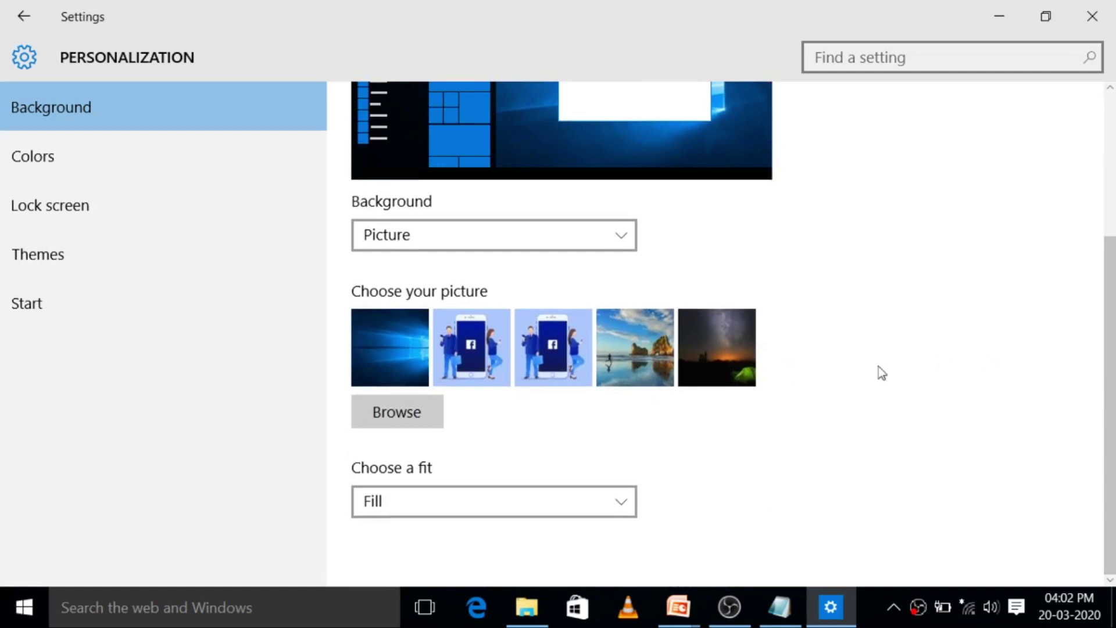
{"action": "scroll", "coordinate": [1107, 373], "scroll_direction": "up", "scroll_amount": 3}
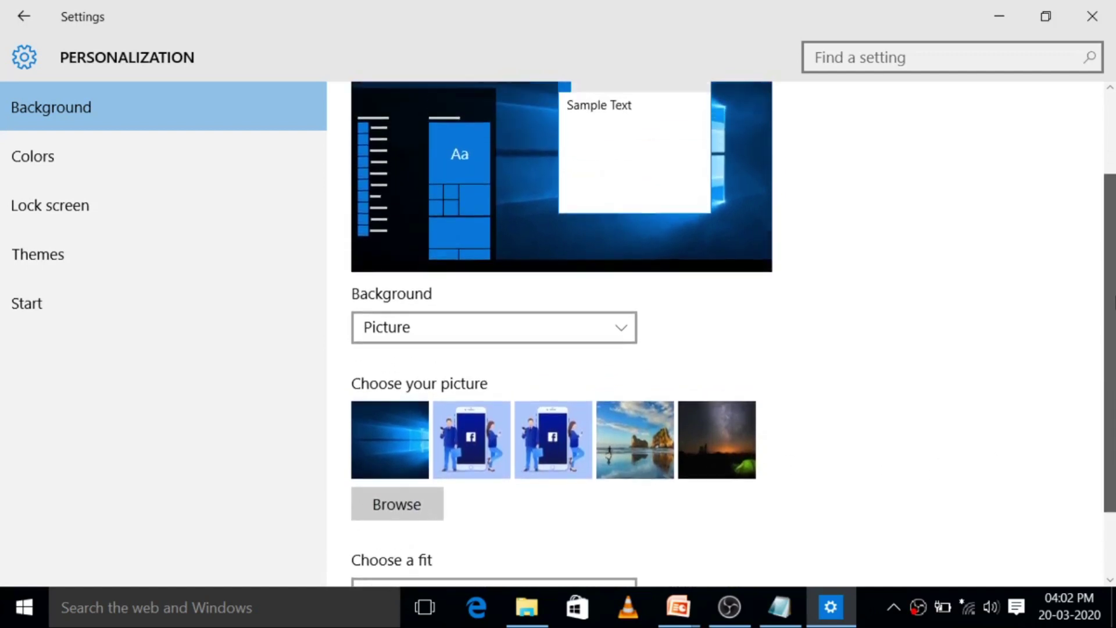
{"action": "scroll", "coordinate": [1107, 348], "scroll_direction": "up", "scroll_amount": 3}
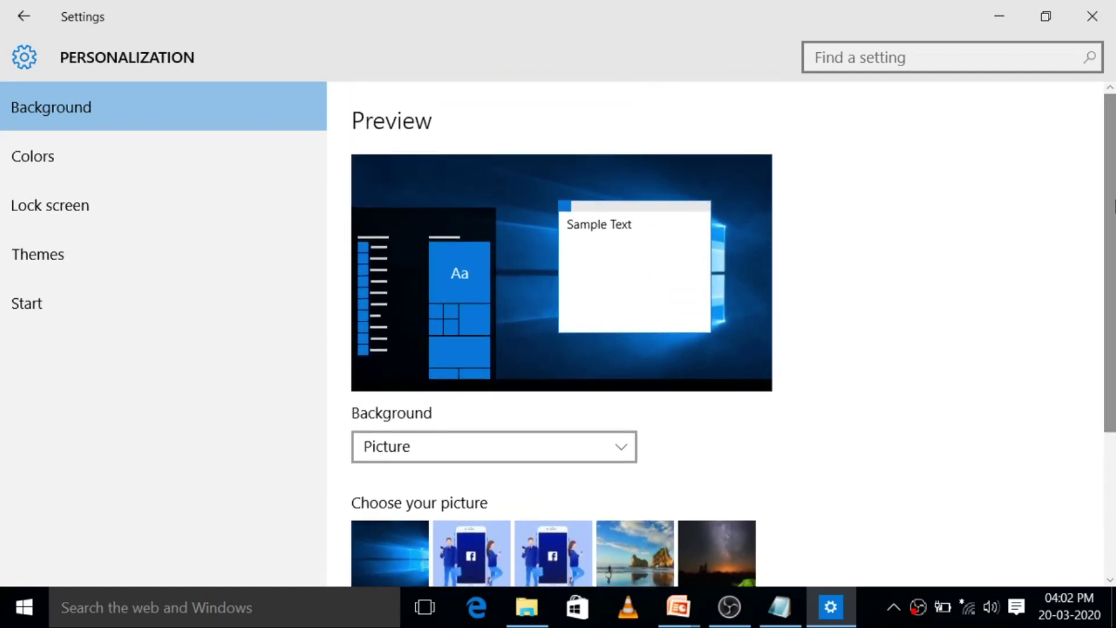
{"action": "left_click", "coordinate": [29, 257]}
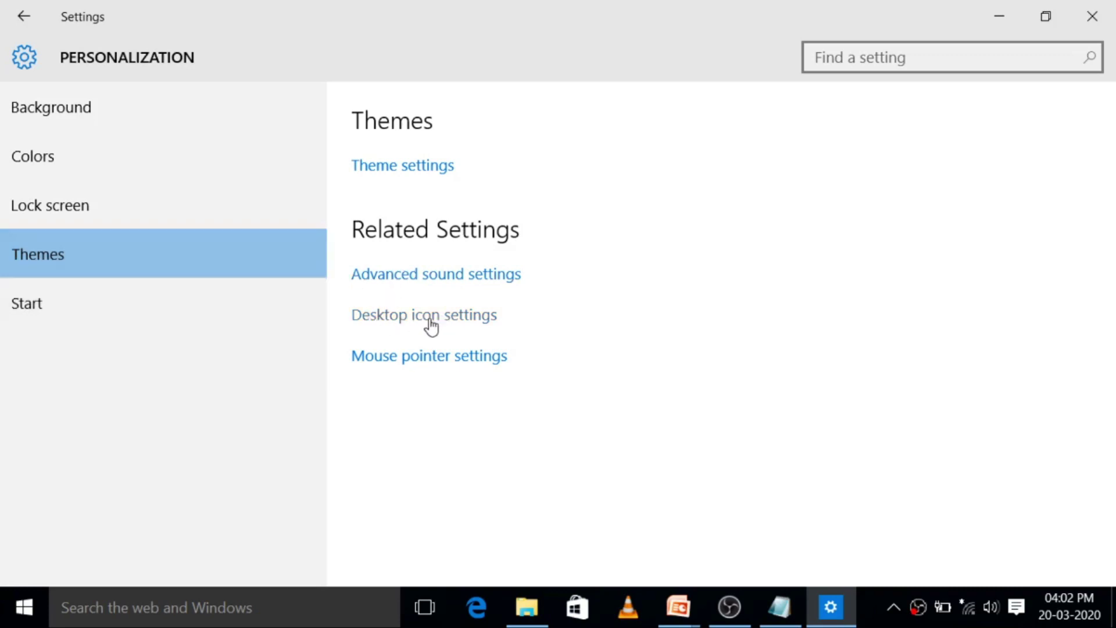
{"action": "left_click", "coordinate": [480, 324]}
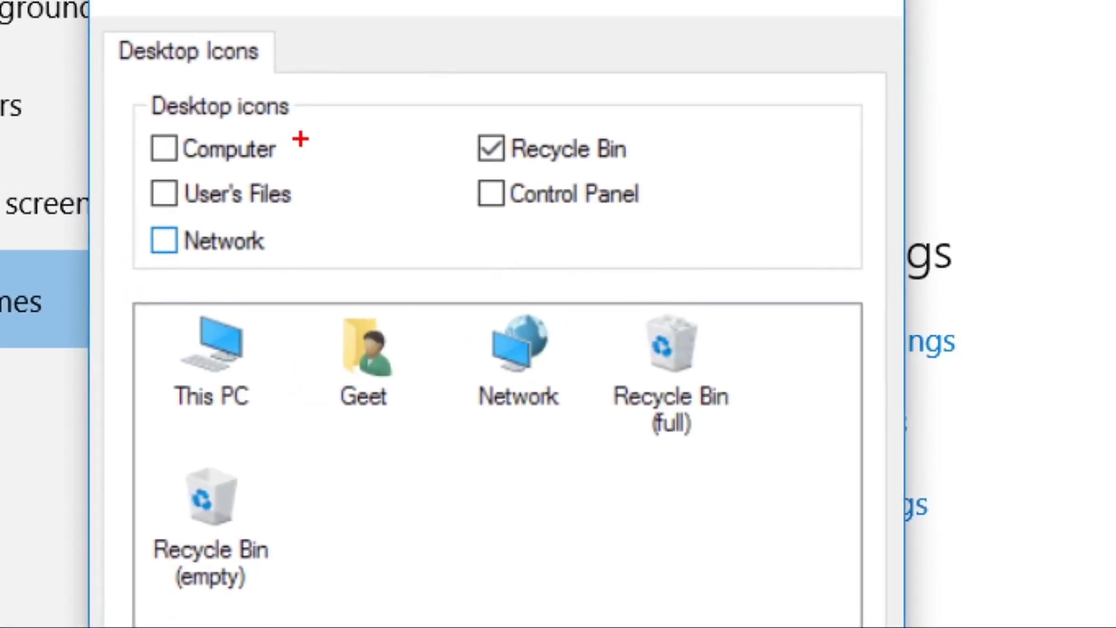
Mark the Computer, User's Files, Network, Recycle Bin and Control Panel icon options with red pen ticks.
{"action": "left_click_drag", "start_coordinate": [294, 153], "coordinate": [334, 143]}
{"action": "left_click_drag", "start_coordinate": [313, 187], "coordinate": [340, 197]}
{"action": "left_click_drag", "start_coordinate": [292, 241], "coordinate": [303, 234]}
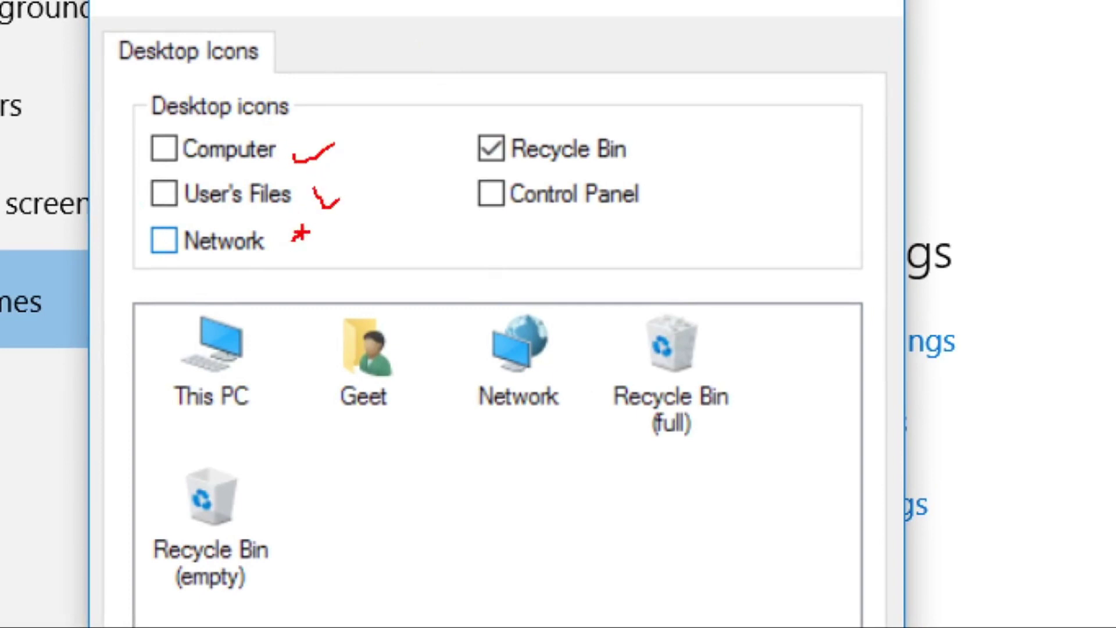
{"action": "left_click_drag", "start_coordinate": [633, 152], "coordinate": [655, 138]}
{"action": "left_click_drag", "start_coordinate": [649, 199], "coordinate": [669, 195]}
{"action": "mouse_move", "coordinate": [163, 148]}
{"action": "left_mouse_down"}
{"action": "mouse_move", "coordinate": [169, 160]}
{"action": "mouse_move", "coordinate": [216, 132]}
{"action": "left_mouse_up"}
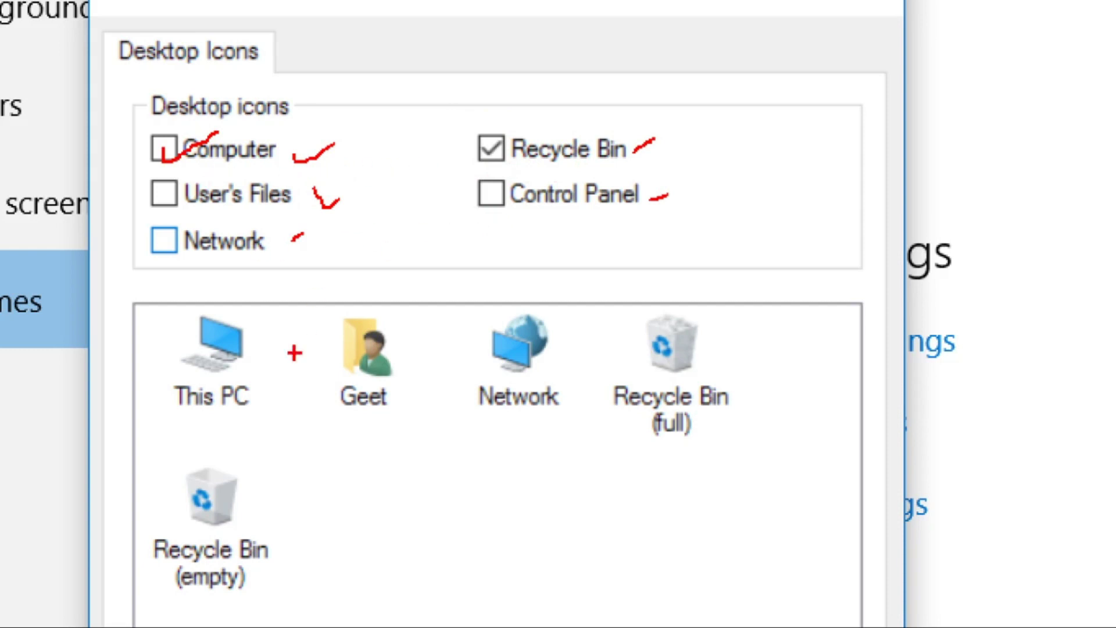
{"action": "mouse_move", "coordinate": [158, 430]}
{"action": "left_mouse_down"}
{"action": "mouse_move", "coordinate": [245, 421]}
{"action": "mouse_move", "coordinate": [268, 366]}
{"action": "mouse_move", "coordinate": [271, 308]}
{"action": "mouse_move", "coordinate": [212, 294]}
{"action": "mouse_move", "coordinate": [140, 328]}
{"action": "mouse_move", "coordinate": [161, 419]}
{"action": "left_mouse_up"}
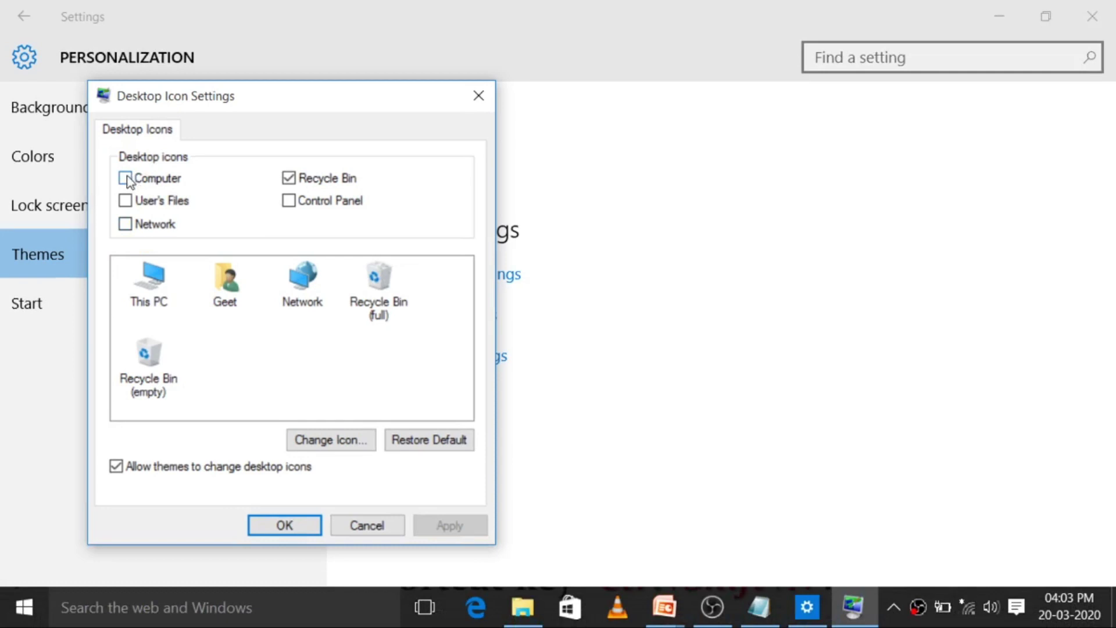
Enable the Computer desktop icon, accept the change and get the Settings window out of the way.
{"action": "left_click", "coordinate": [165, 150]}
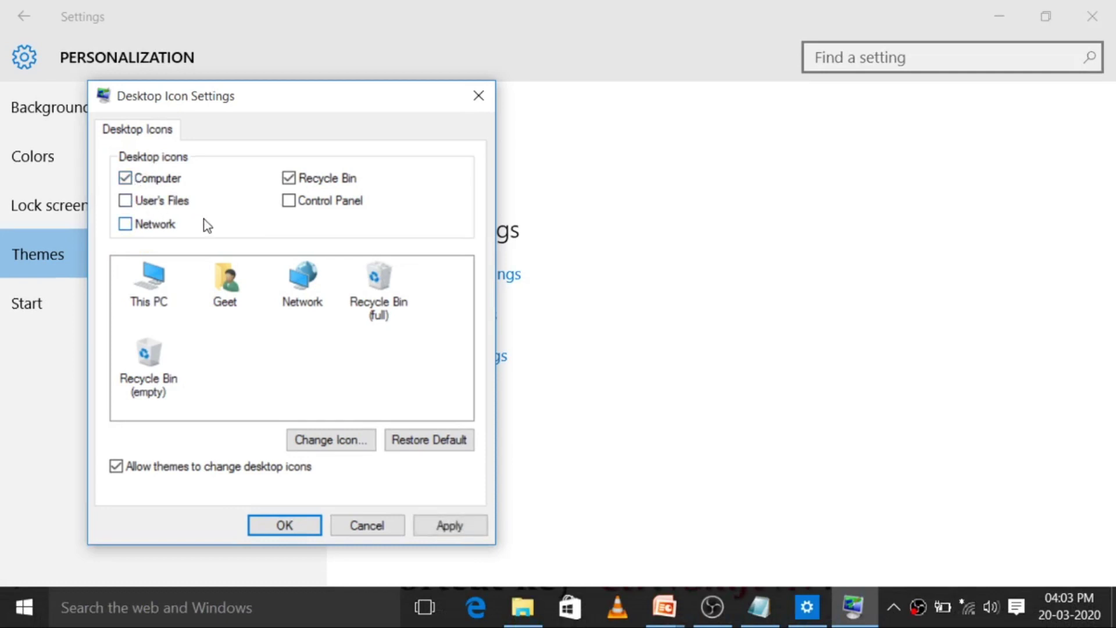
{"action": "left_click", "coordinate": [267, 531]}
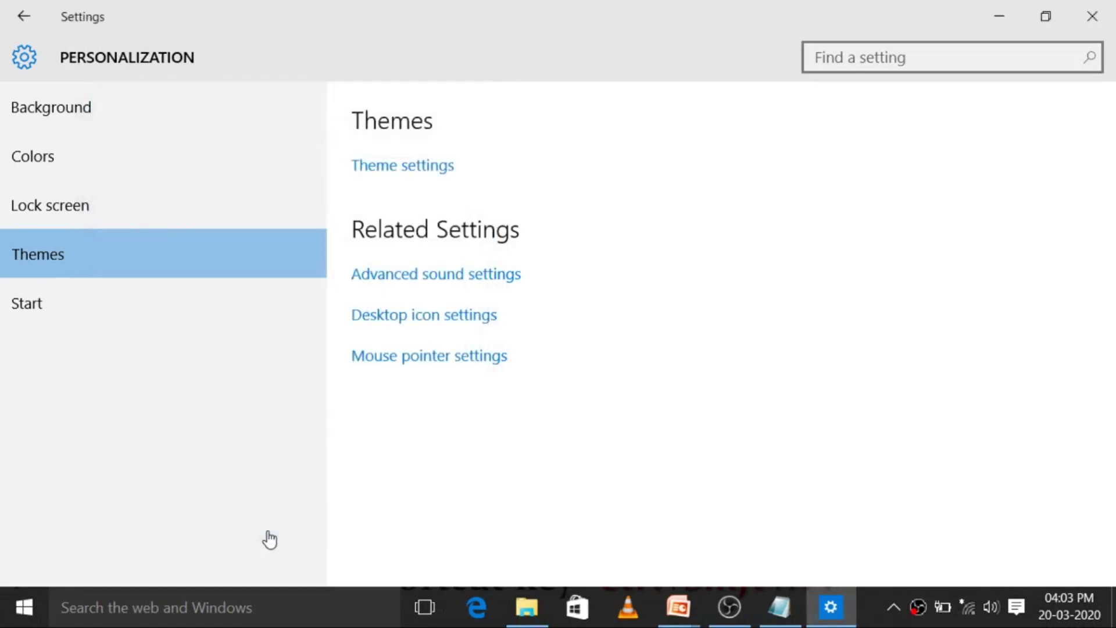
{"action": "left_click", "coordinate": [1014, 6]}
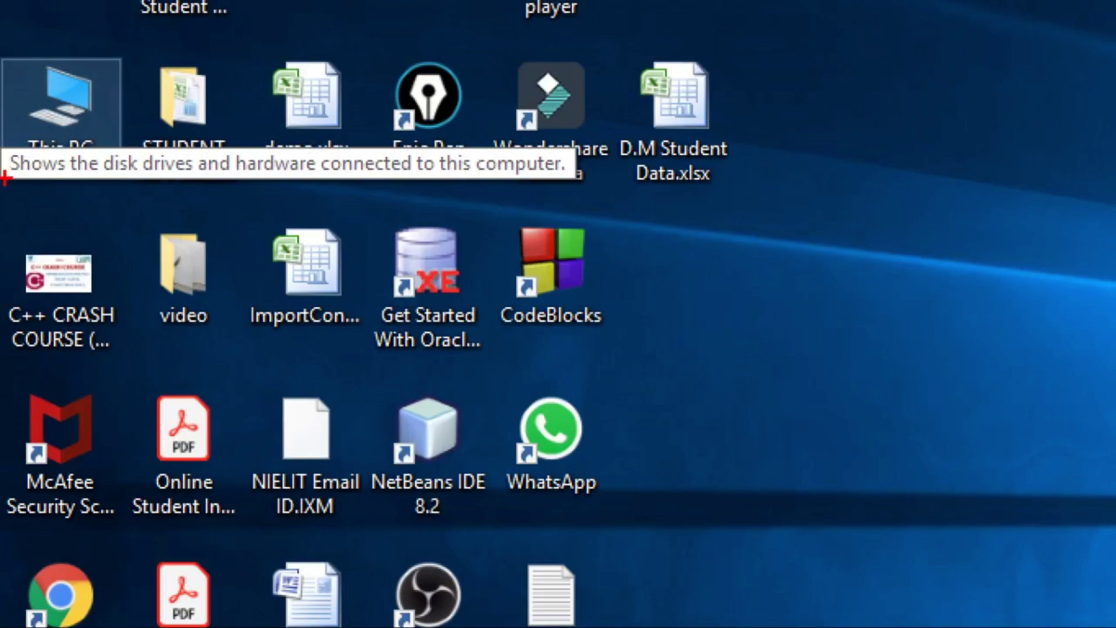
Draw a red box around the This PC icon on the desktop.
{"action": "left_click_drag", "start_coordinate": [4, 179], "coordinate": [63, 180]}
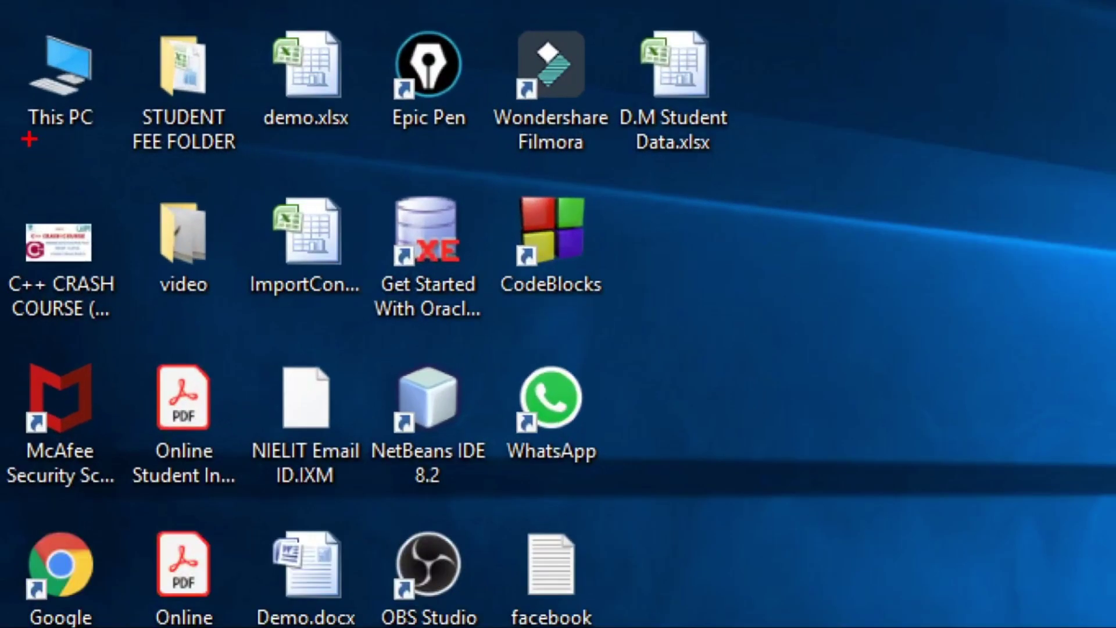
{"action": "left_click_drag", "start_coordinate": [24, 137], "coordinate": [122, 137]}
{"action": "left_click_drag", "start_coordinate": [128, 33], "coordinate": [111, 131]}
{"action": "left_click_drag", "start_coordinate": [128, 30], "coordinate": [2, 40]}
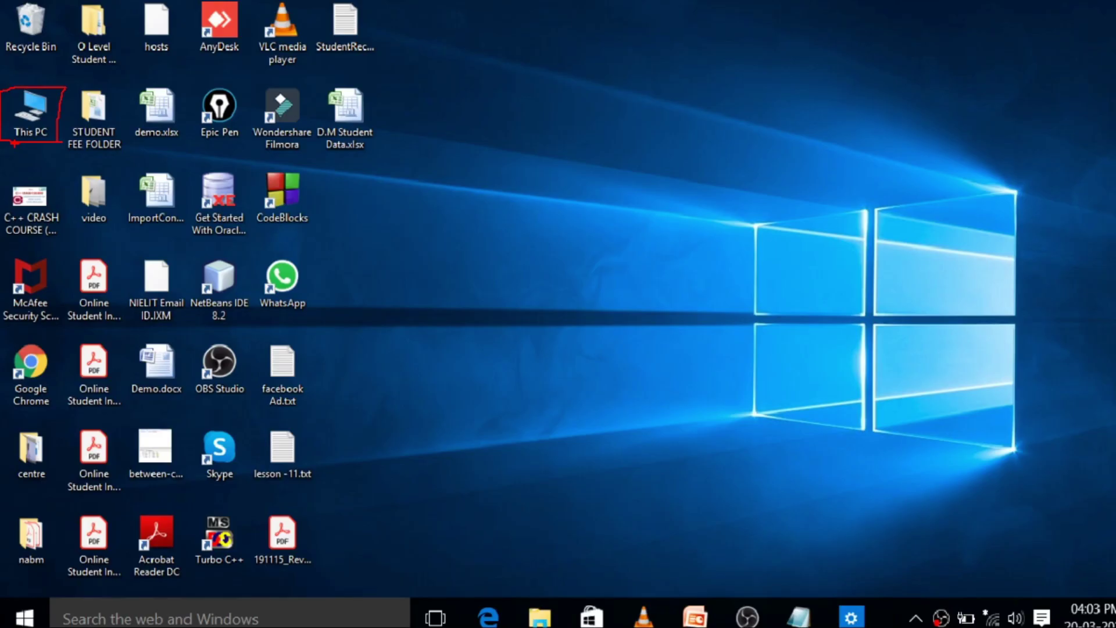
{"action": "key", "text": "ctrl+shift+c"}
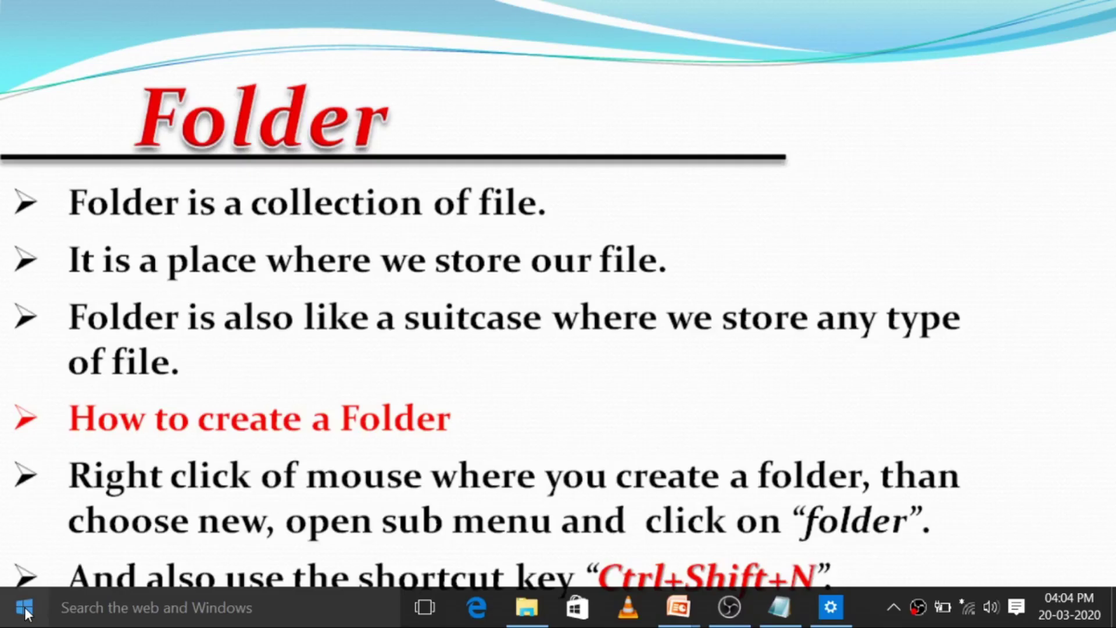
Show the Sleep, Shut down and Restart power options without choosing one.
{"action": "left_click", "coordinate": [25, 607]}
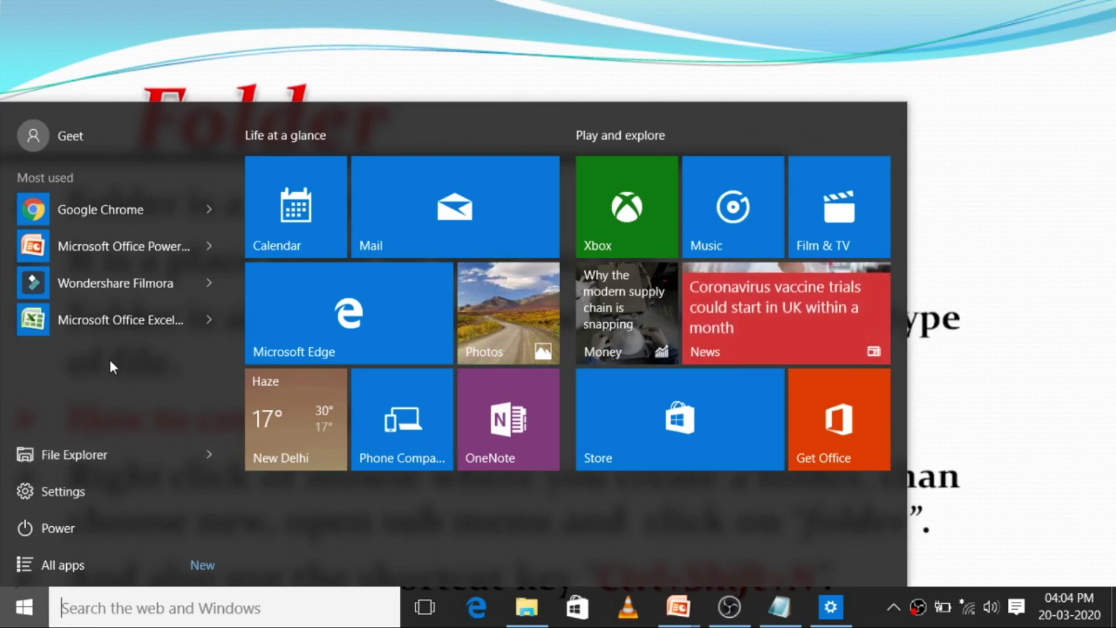
{"action": "left_click", "coordinate": [53, 528]}
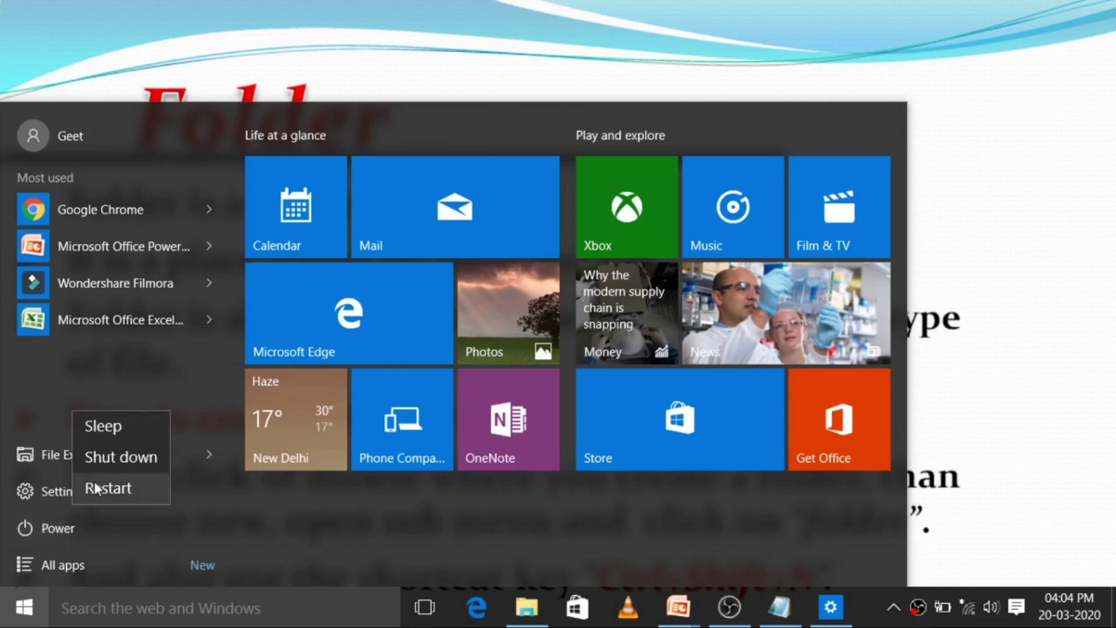
{"action": "left_click", "coordinate": [110, 516]}
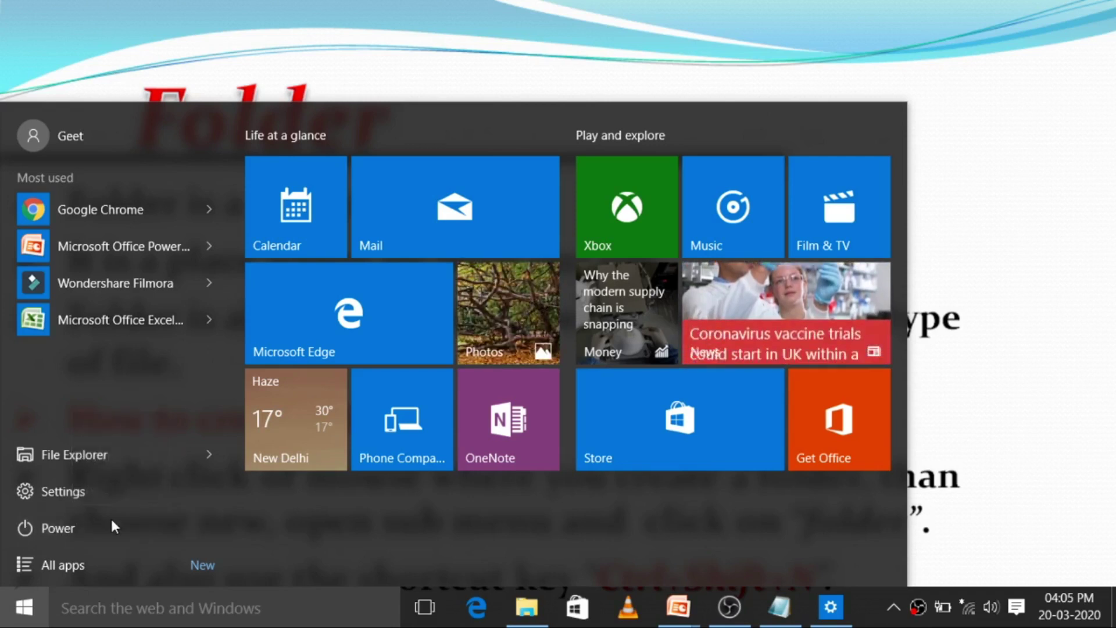
Open File Explorer, view the folders and drives under This PC, and close the window.
{"action": "left_click", "coordinate": [159, 459]}
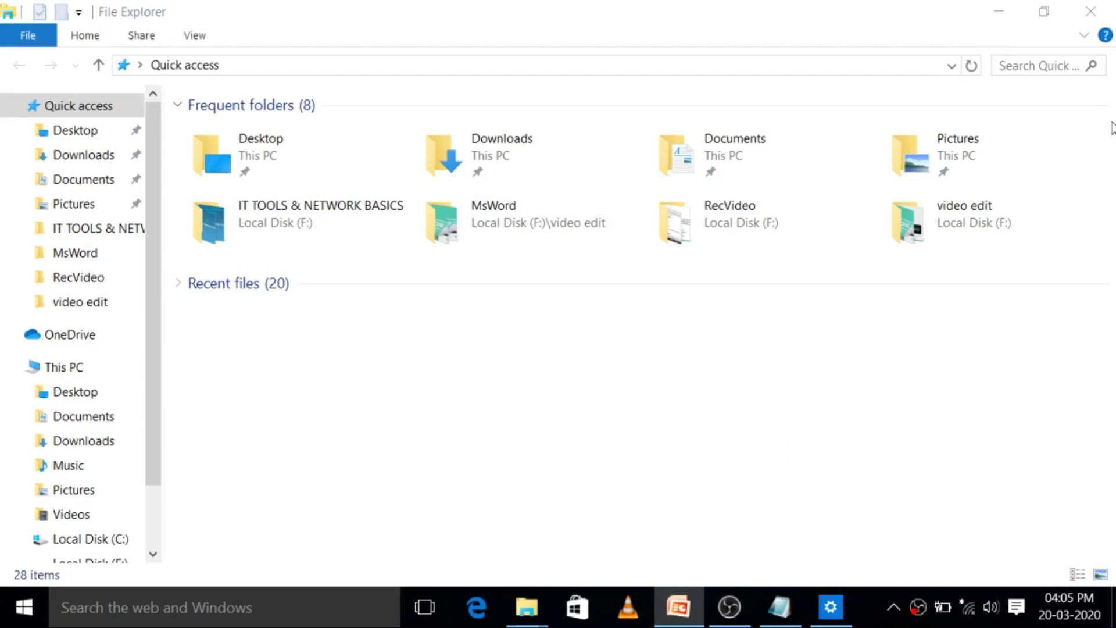
{"action": "left_click", "coordinate": [75, 369]}
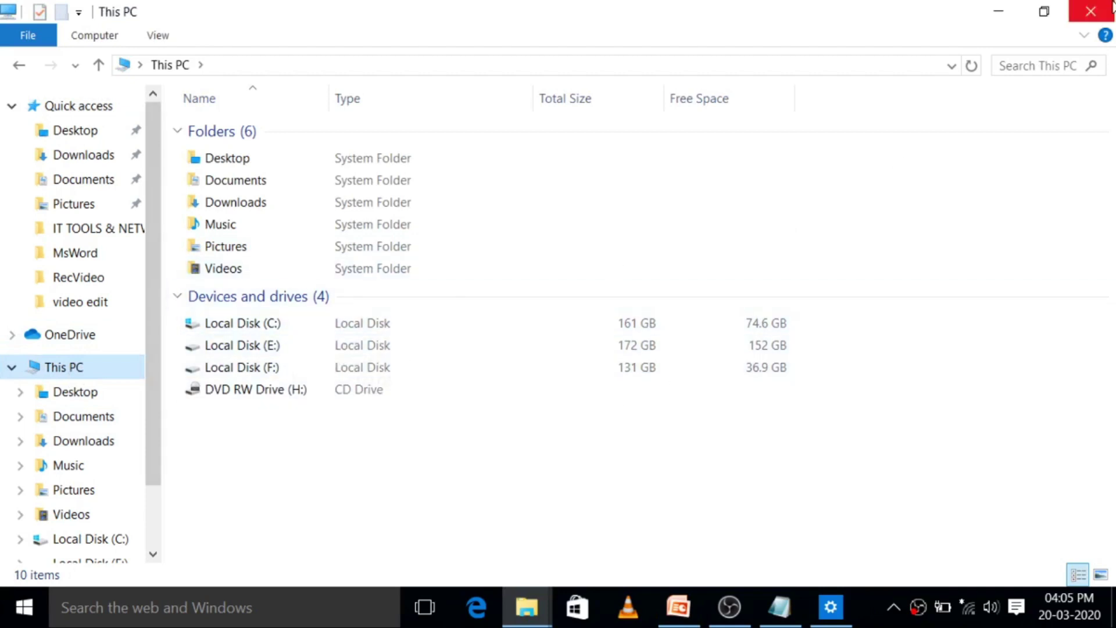
{"action": "left_click", "coordinate": [1090, 11]}
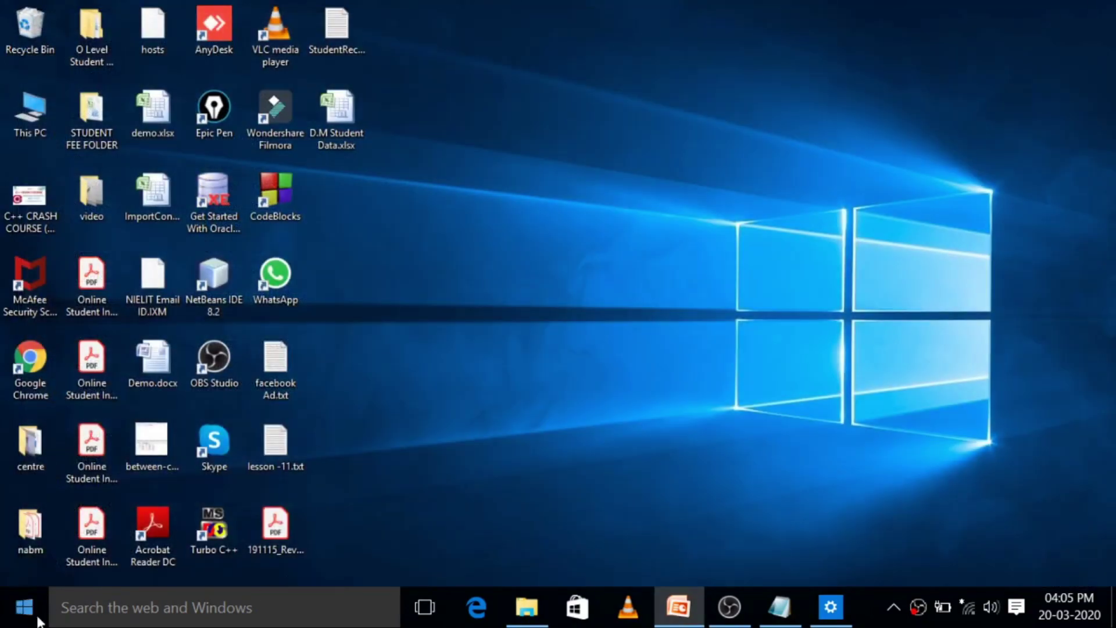
Show the list of all installed apps, then search Windows for "not".
{"action": "left_click", "coordinate": [5, 619]}
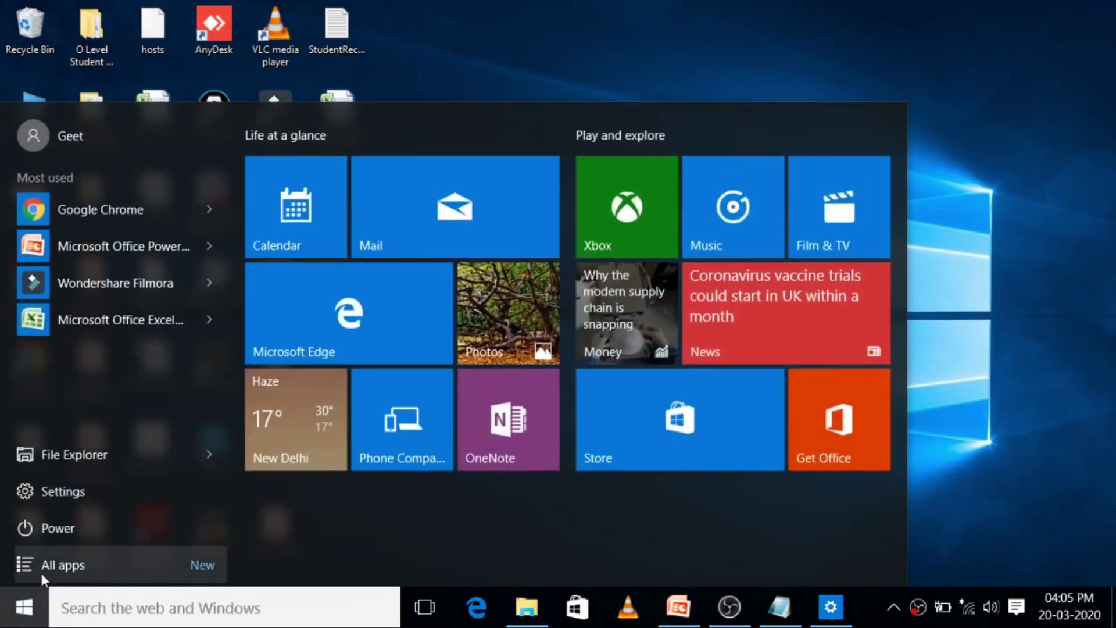
{"action": "left_click", "coordinate": [55, 564]}
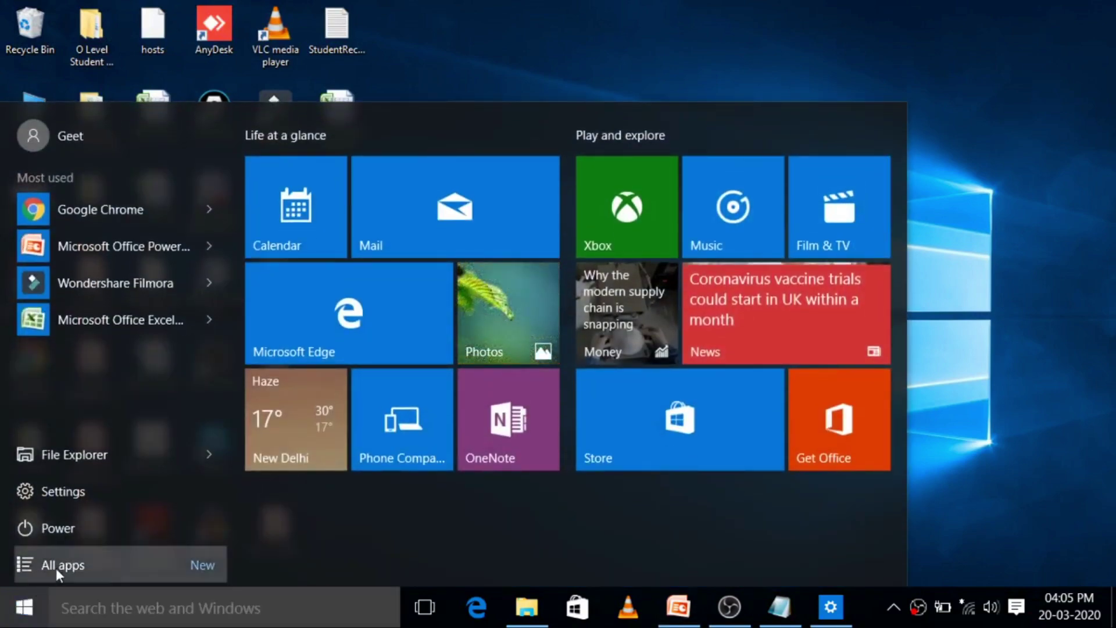
{"action": "left_click", "coordinate": [152, 620]}
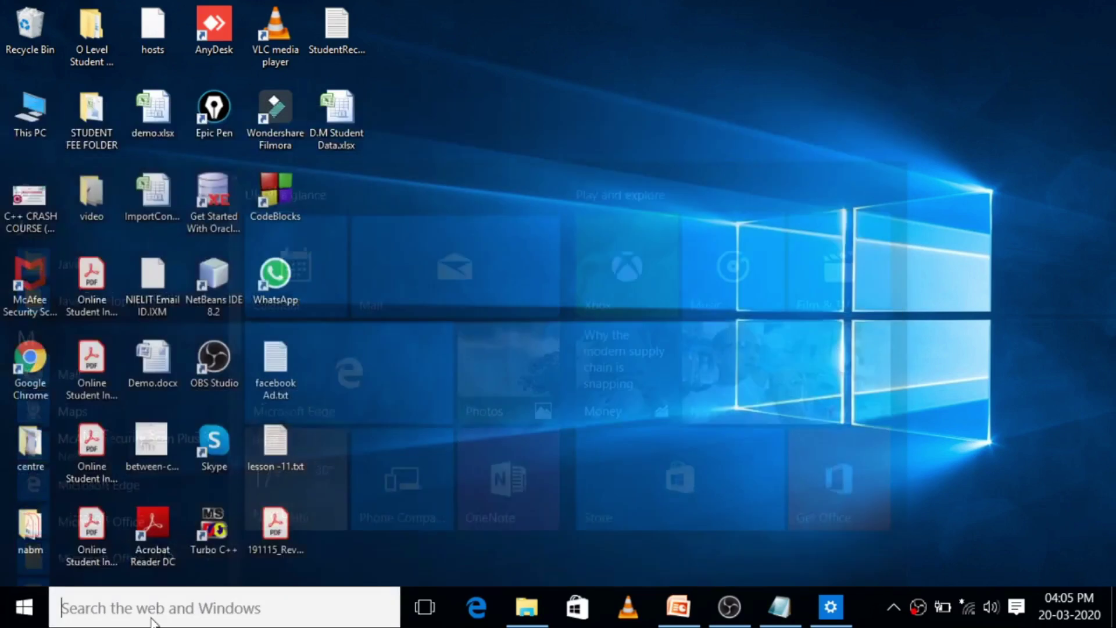
{"action": "type", "text": "not"}
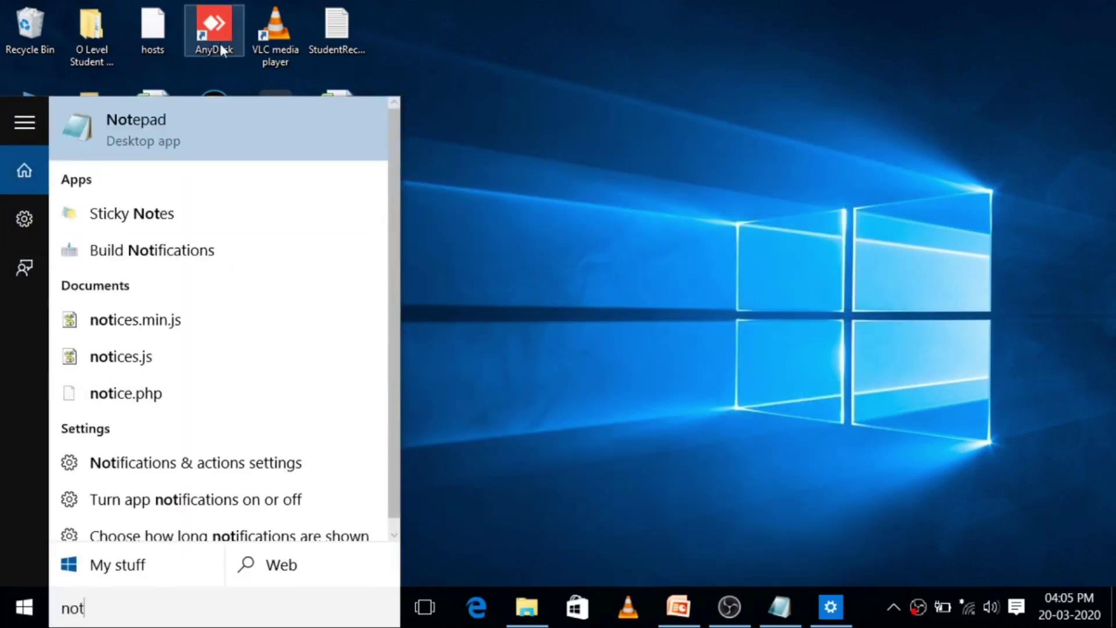
Open Notepad's file location, send a Notepad shortcut to the desktop, and show the desktop.
{"action": "right_click", "coordinate": [205, 143]}
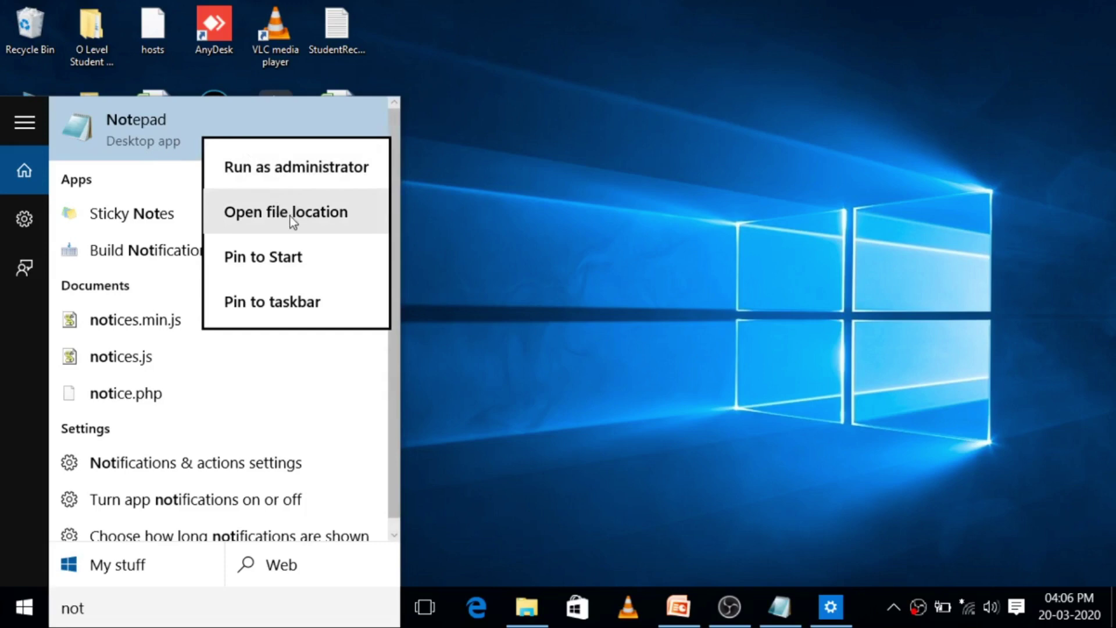
{"action": "left_click", "coordinate": [341, 214]}
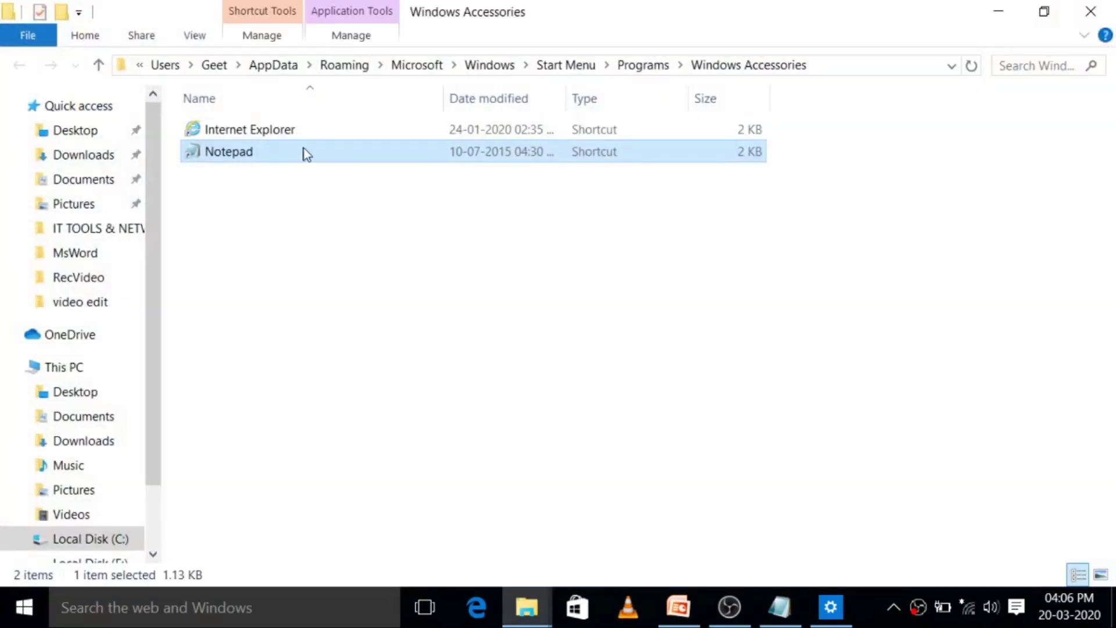
{"action": "right_click", "coordinate": [237, 154]}
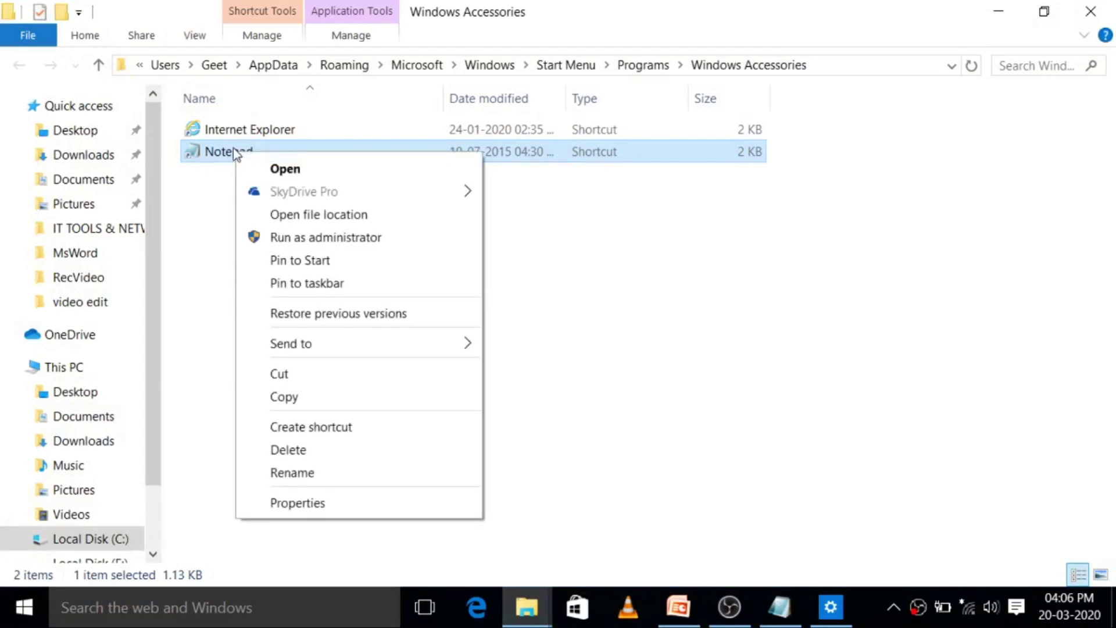
{"action": "mouse_move", "coordinate": [303, 344]}
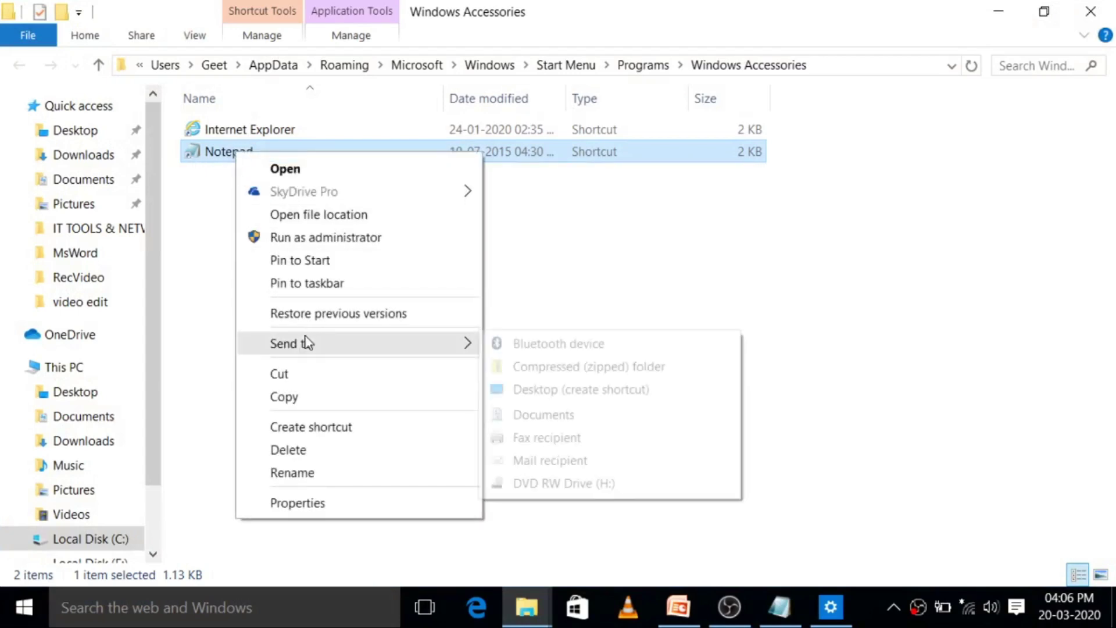
{"action": "left_click", "coordinate": [552, 391]}
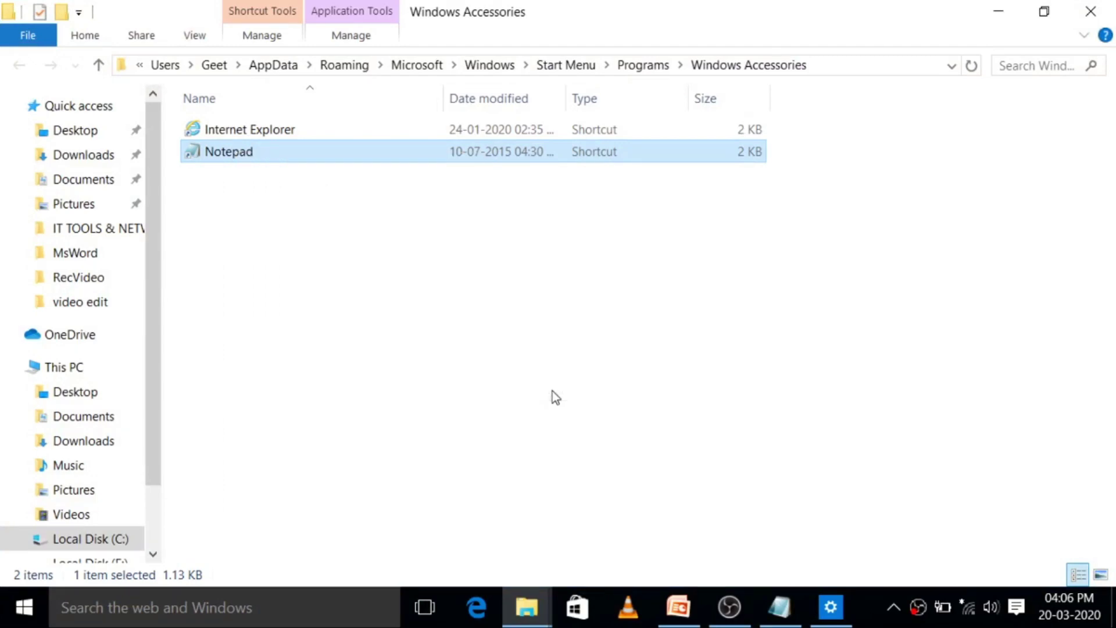
{"action": "key", "text": "super+d"}
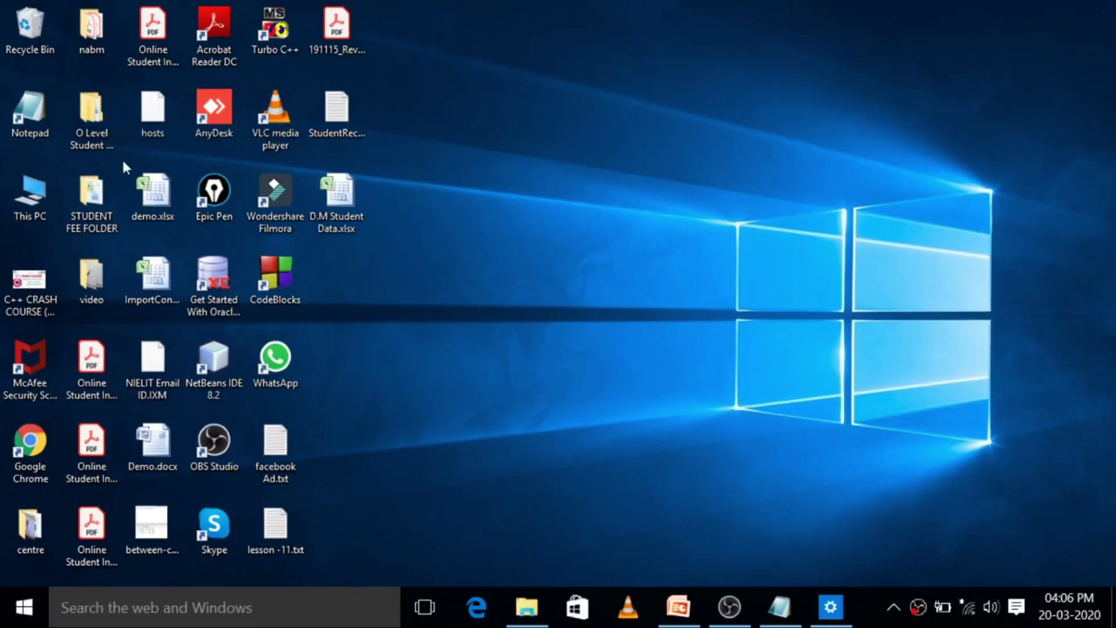
Create a new folder on the desktop and enter a person's name as its name.
{"action": "right_click", "coordinate": [461, 167]}
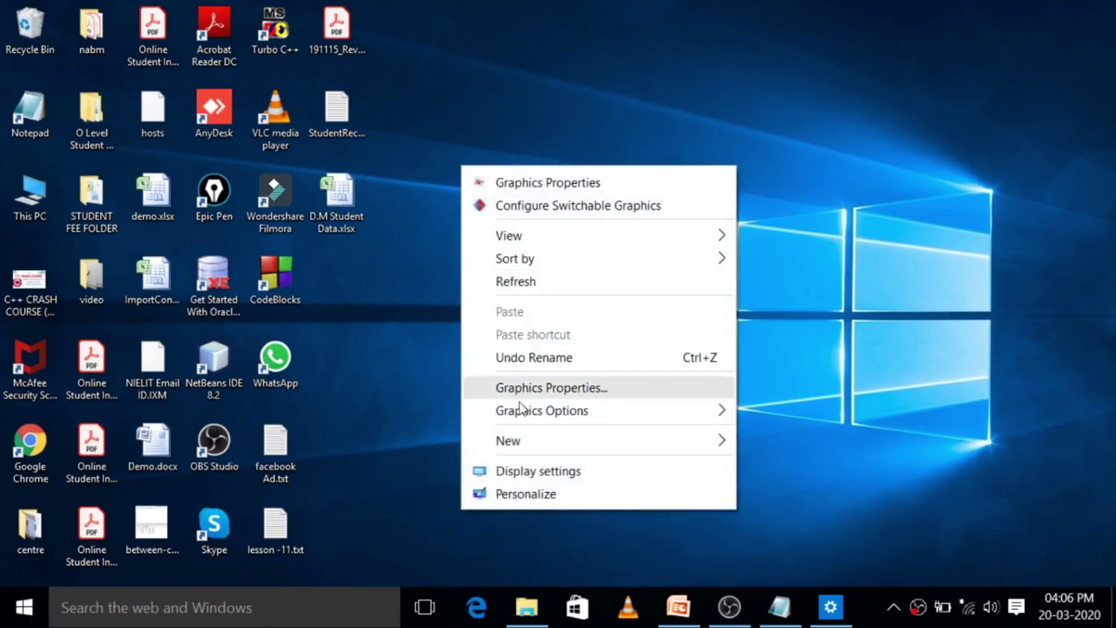
{"action": "mouse_move", "coordinate": [553, 436]}
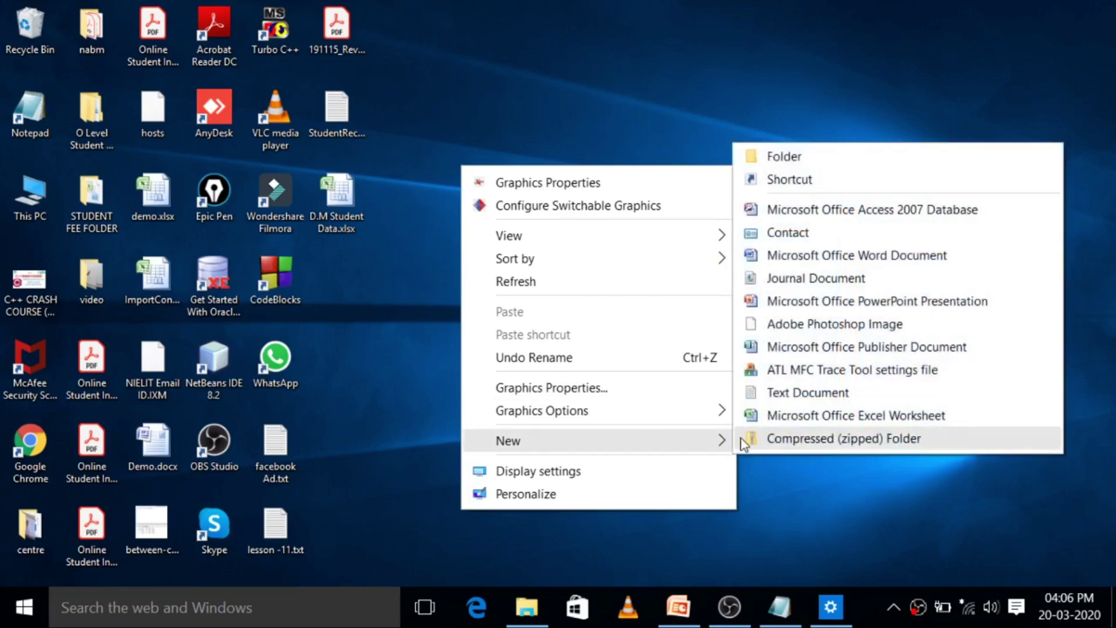
{"action": "left_click", "coordinate": [897, 157]}
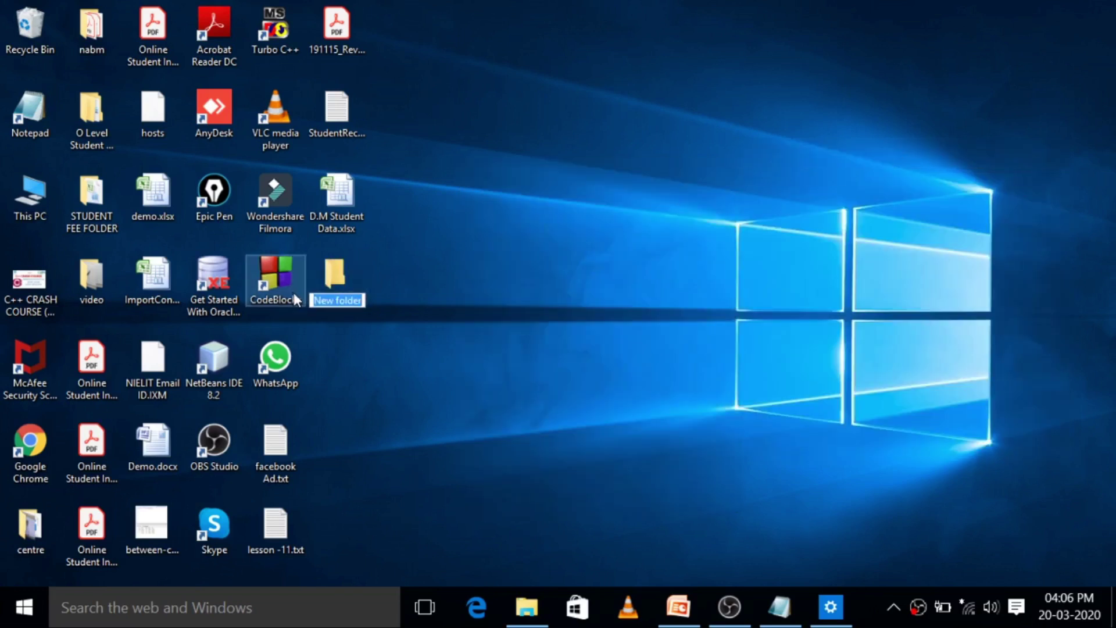
{"action": "key", "text": "BackSpace"}
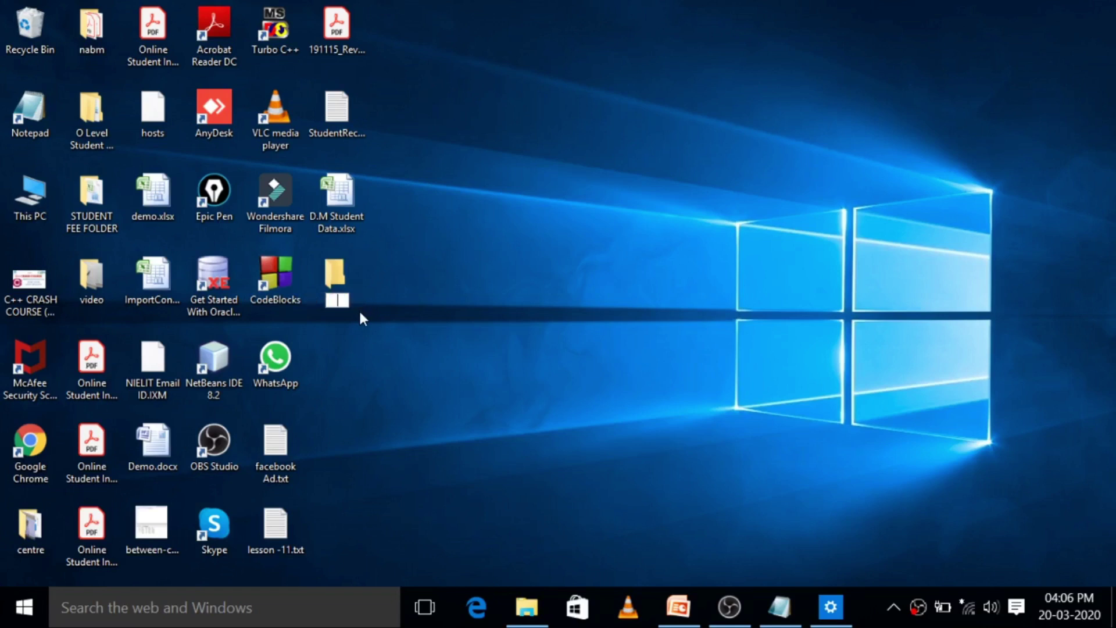
{"action": "type", "text": "geetanksh"}
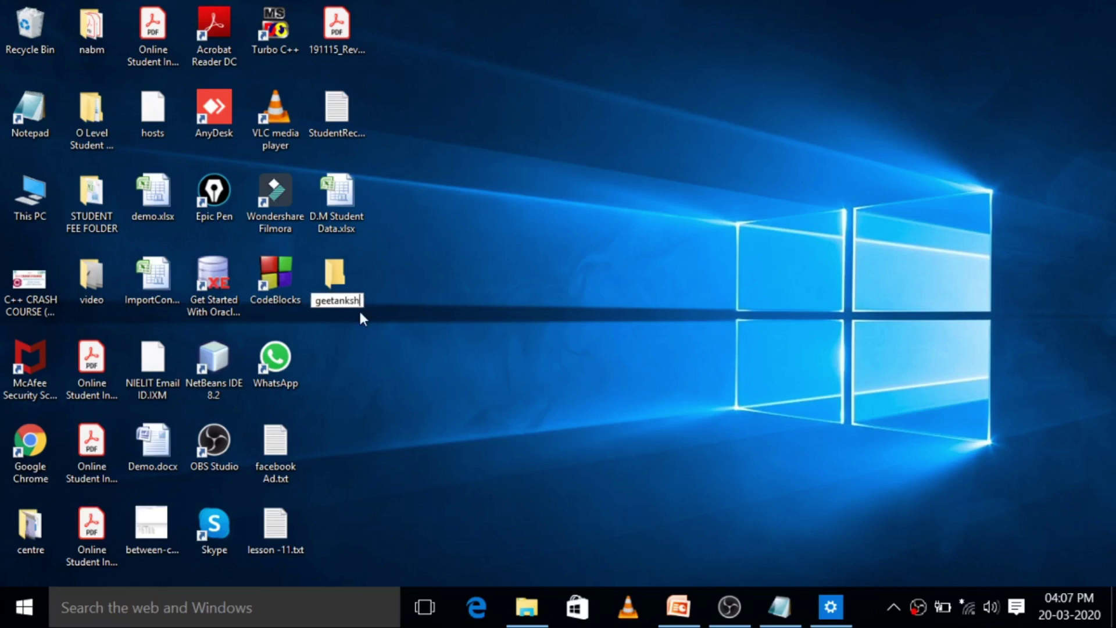
Clear the name entered for the new desktop folder and delete the folder.
{"action": "key", "text": "BackSpace"}
{"action": "key", "text": "BackSpace"}
{"action": "key", "text": "BackSpace"}
{"action": "key", "text": "BackSpace"}
{"action": "key", "text": "BackSpace"}
{"action": "key", "text": "BackSpace"}
{"action": "key", "text": "BackSpace"}
{"action": "key", "text": "BackSpace"}
{"action": "key", "text": "BackSpace"}
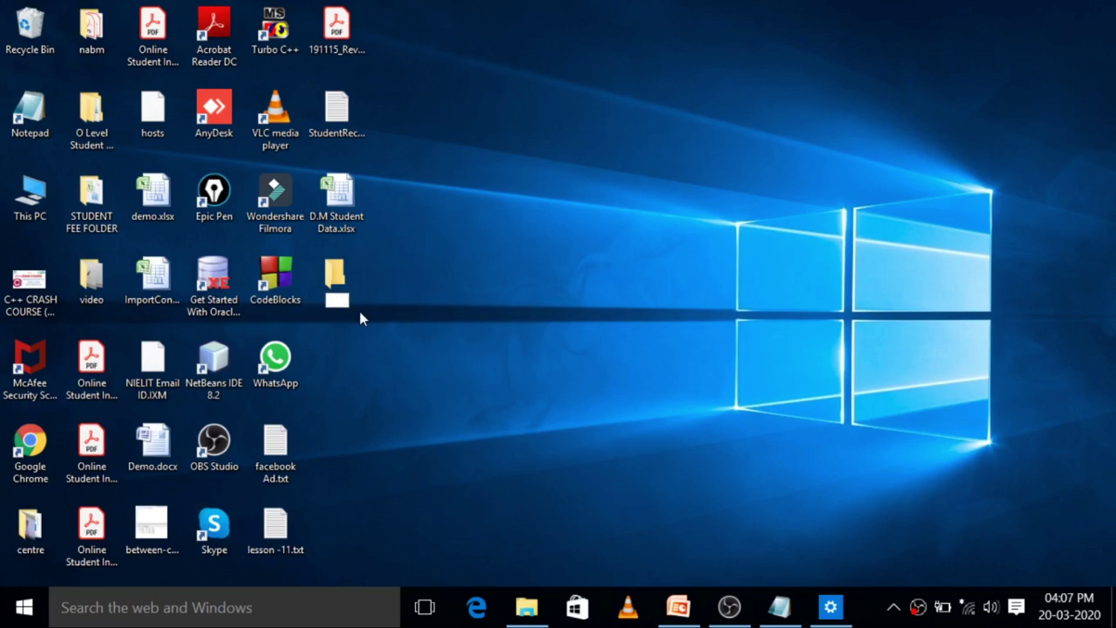
{"action": "key", "text": "Return"}
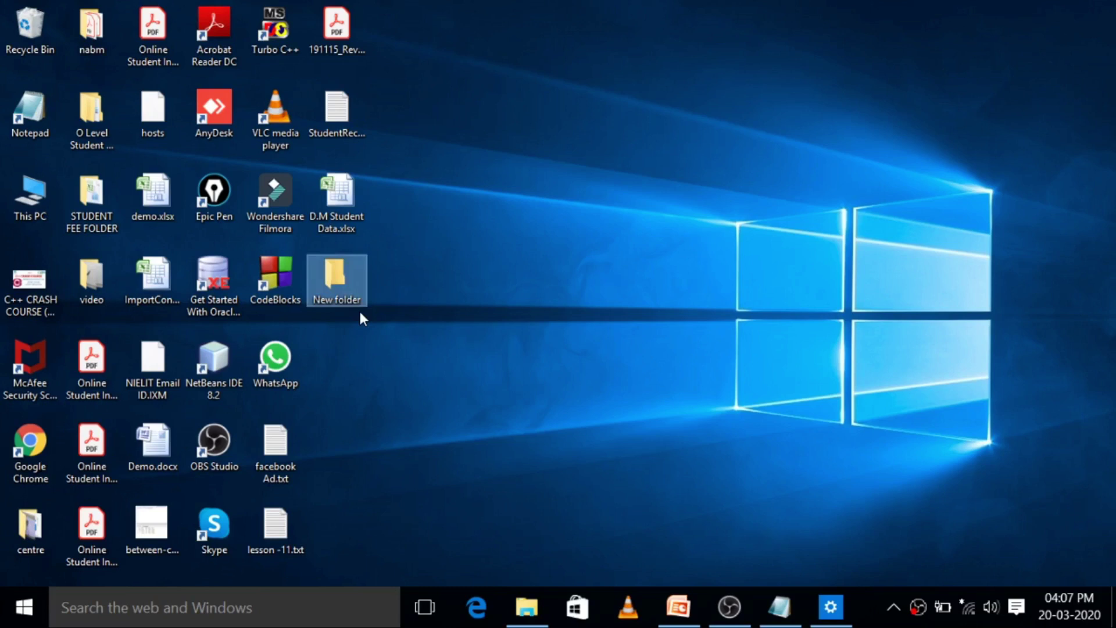
{"action": "key", "text": "Delete"}
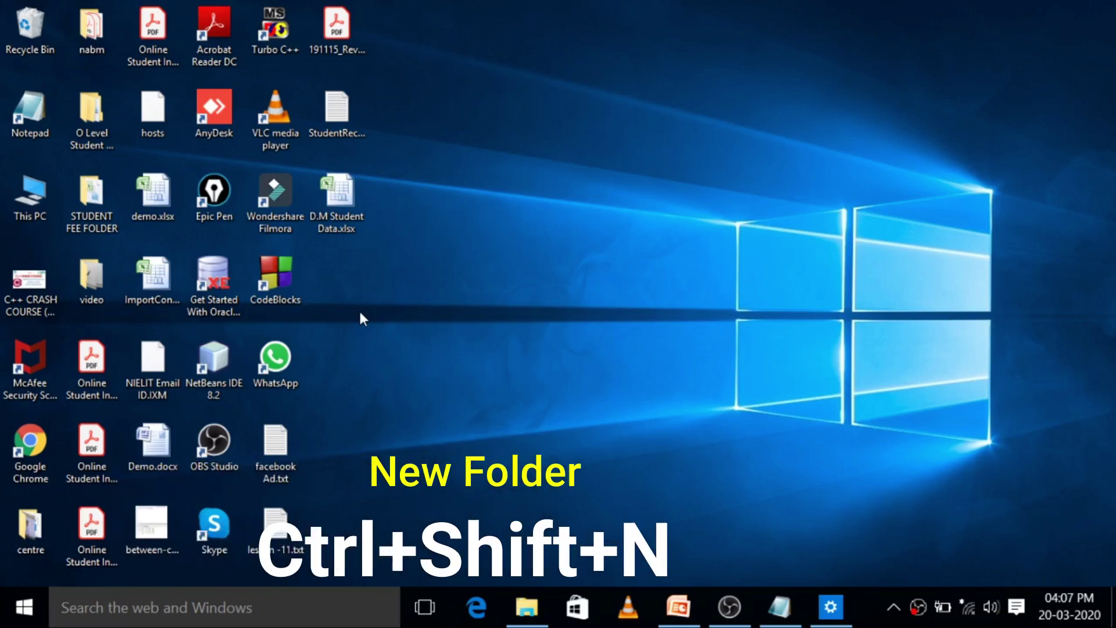
Create another new folder on the desktop, discard the name entered for it, and delete the folder.
{"action": "key", "text": "ctrl+shift+n"}
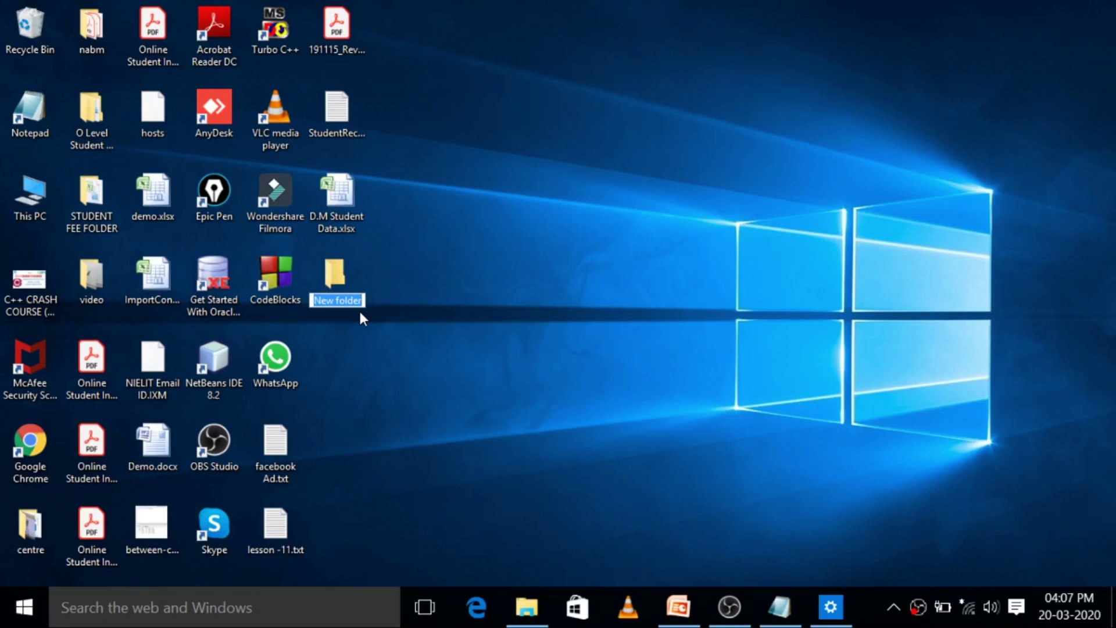
{"action": "type", "text": "nf.ans"}
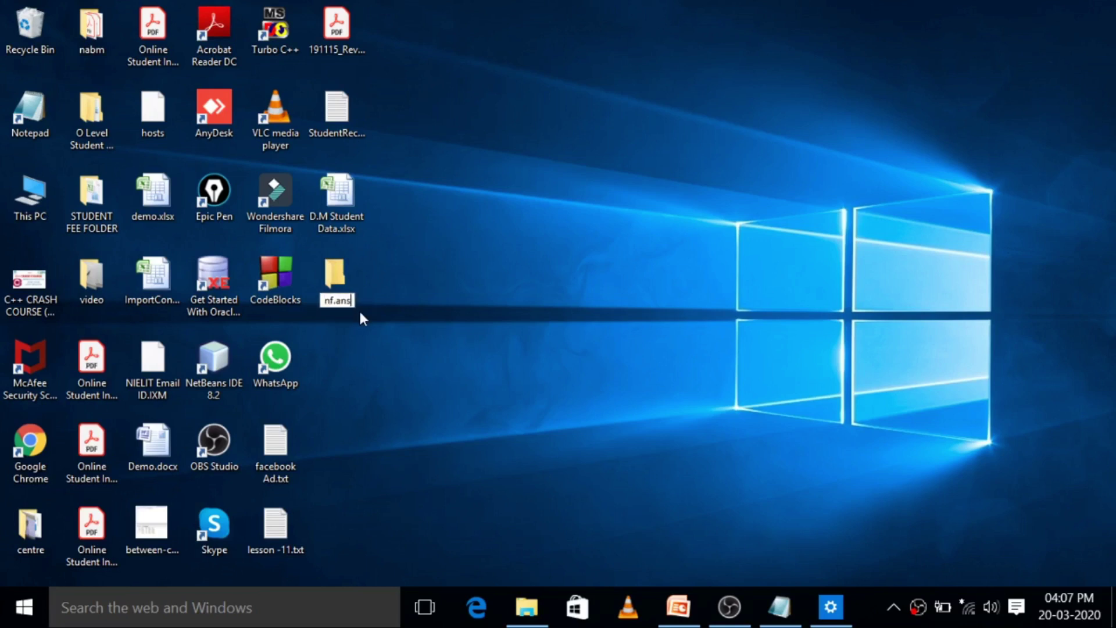
{"action": "key", "text": "BackSpace"}
{"action": "key", "text": "BackSpace"}
{"action": "key", "text": "BackSpace"}
{"action": "key", "text": "Return"}
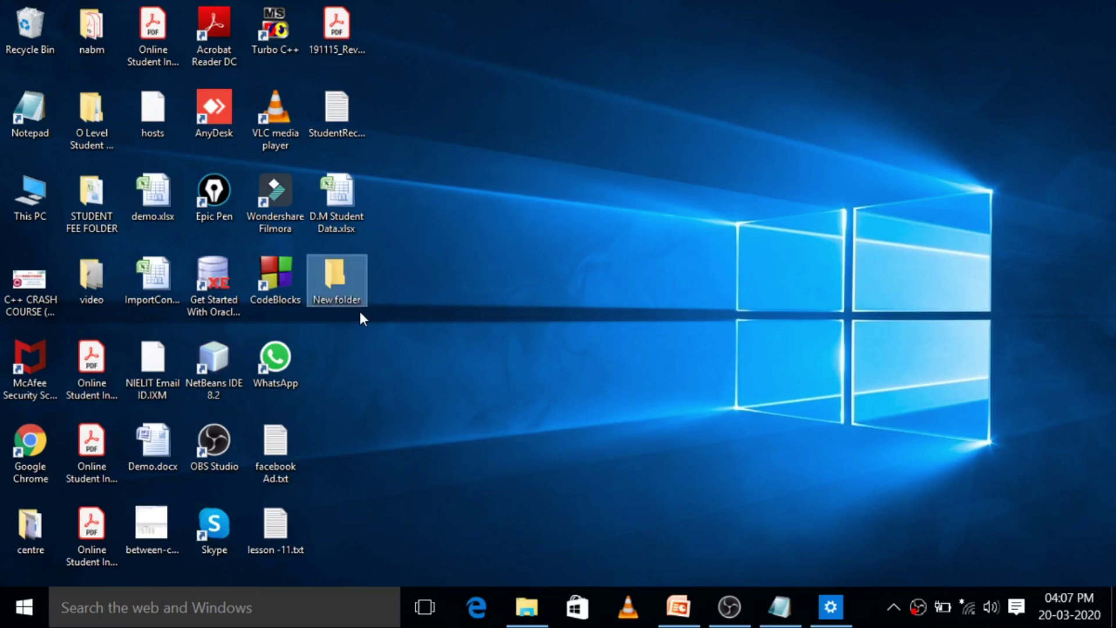
{"action": "key", "text": "Delete"}
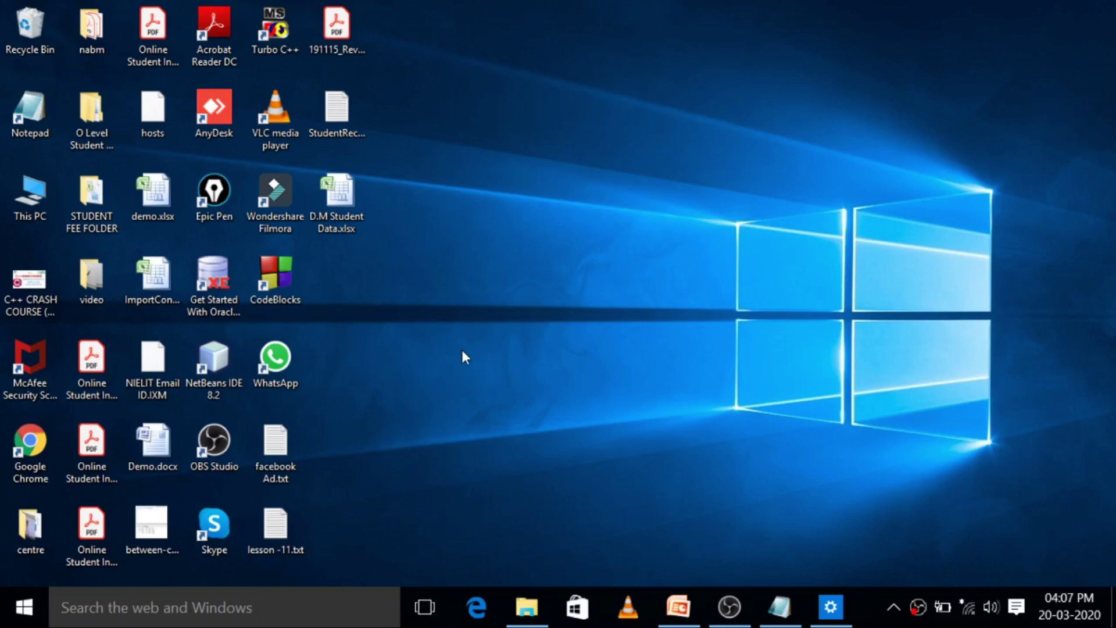
Search Windows for "note", open Notepad, and enter the text "this is first file".
{"action": "key", "text": "super"}
{"action": "type", "text": "note"}
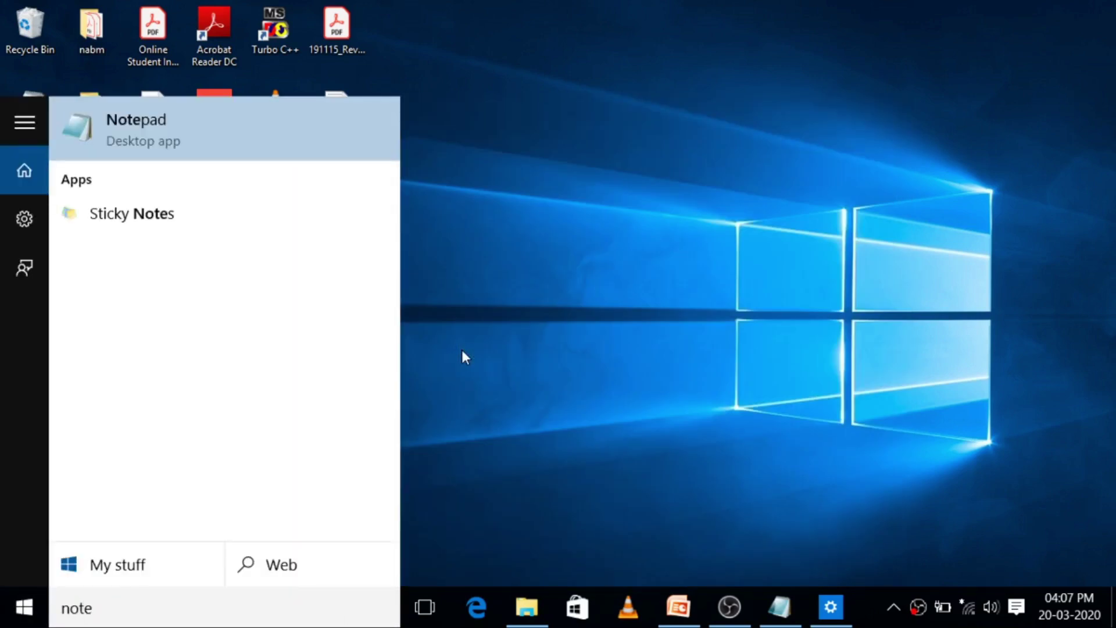
{"action": "key", "text": "Return"}
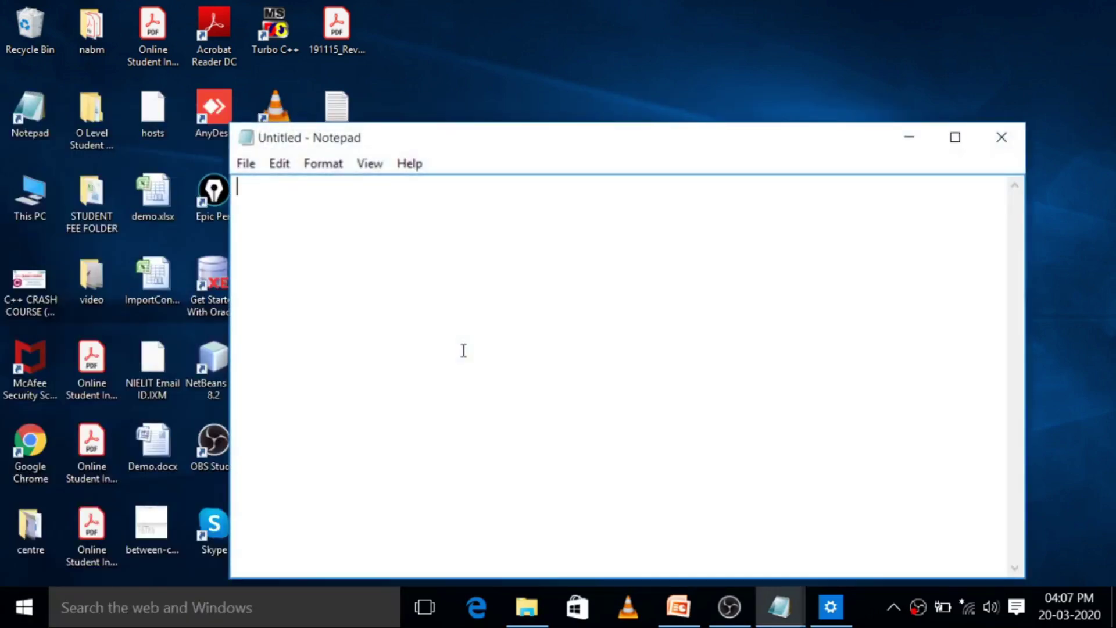
{"action": "type", "text": "this is first "}
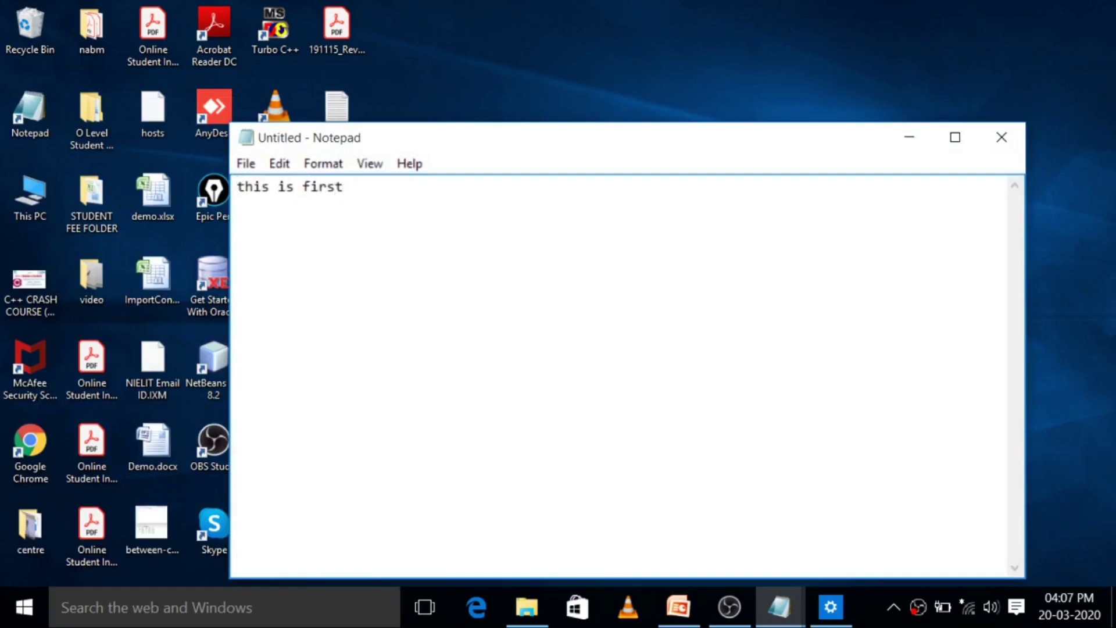
{"action": "type", "text": "file"}
Save the text document to the Desktop with the file name demo, and close Notepad.
{"action": "left_click", "coordinate": [250, 169]}
{"action": "left_click", "coordinate": [294, 236]}
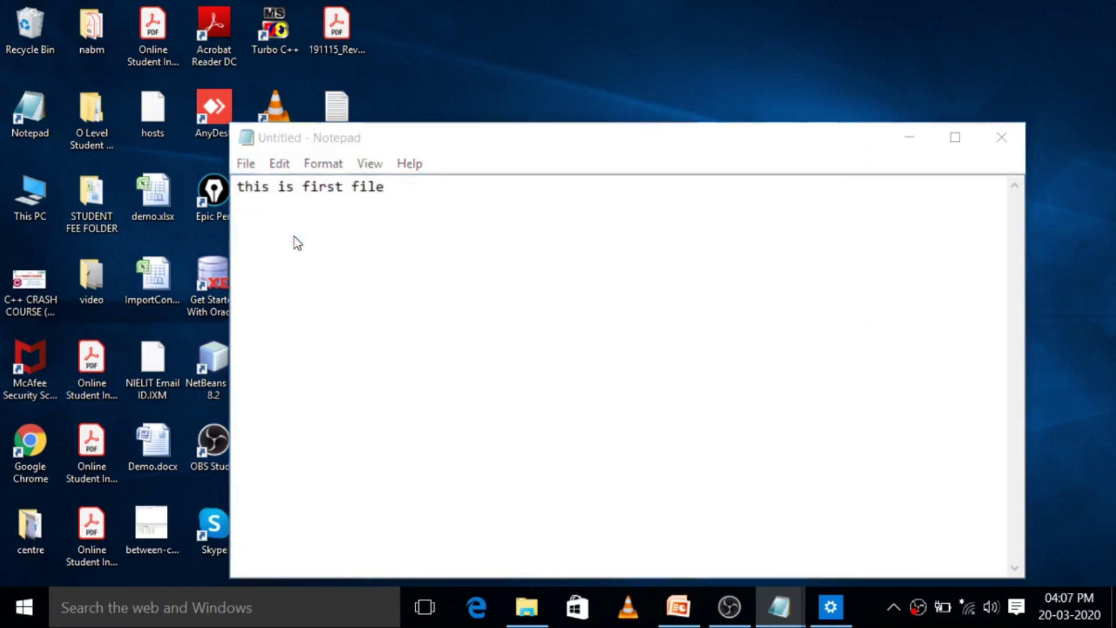
{"action": "left_click", "coordinate": [314, 414]}
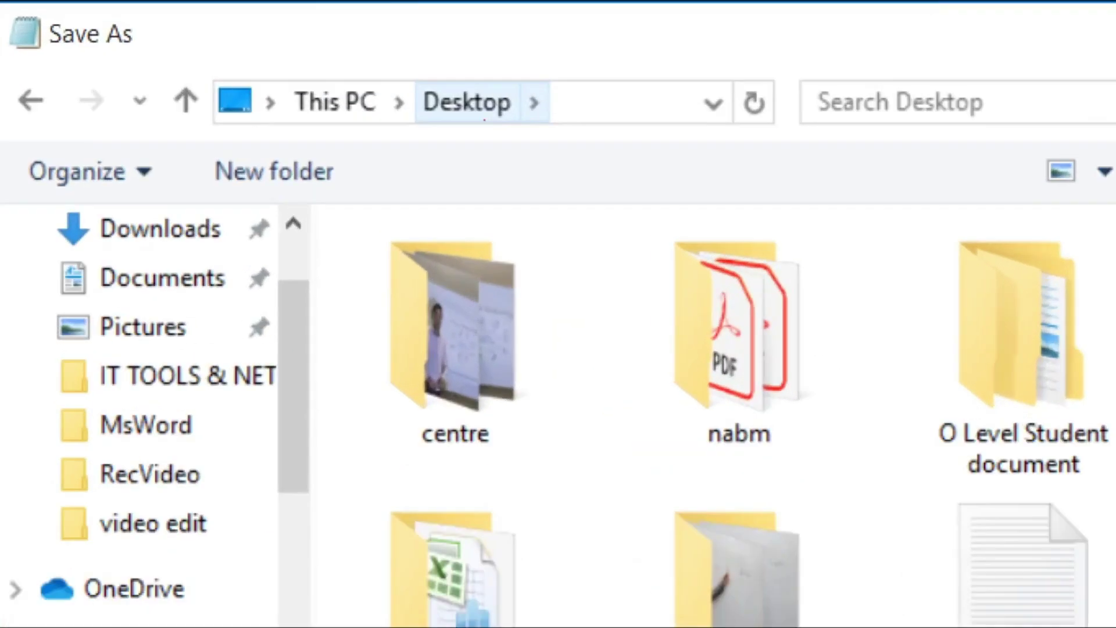
{"action": "left_click_drag", "start_coordinate": [401, 138], "coordinate": [559, 138]}
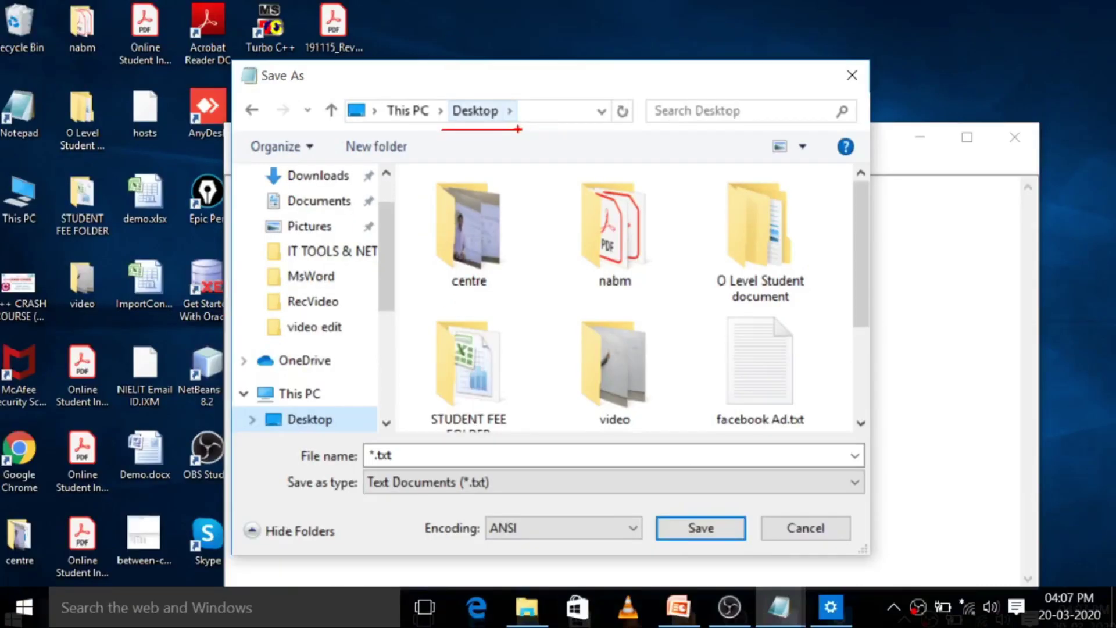
{"action": "double_click", "coordinate": [412, 457]}
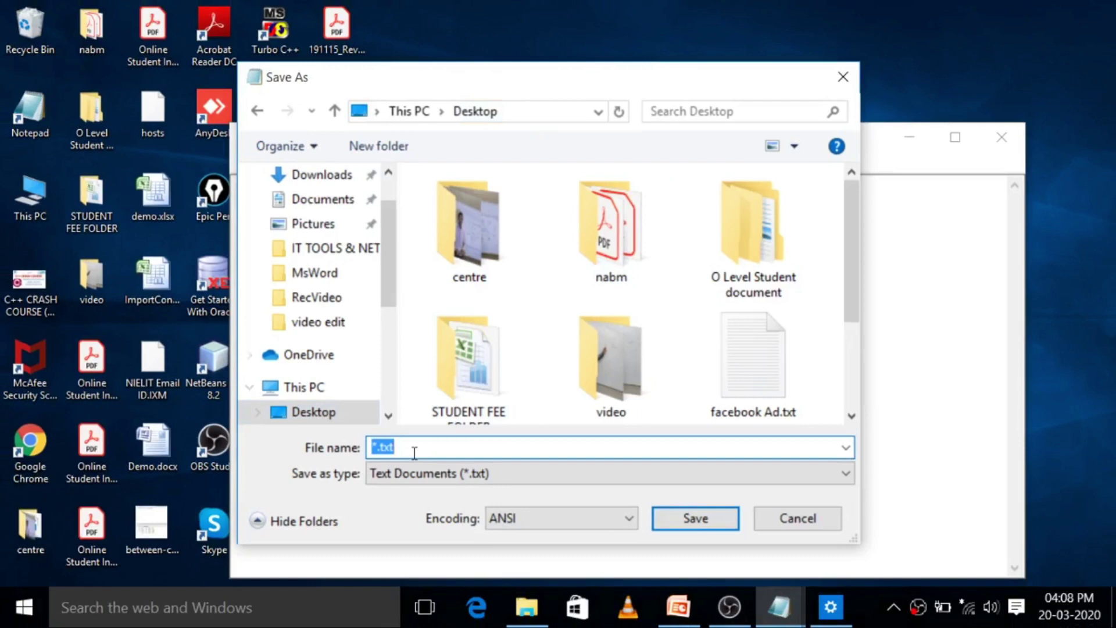
{"action": "key", "text": "BackSpace"}
{"action": "type", "text": "demo"}
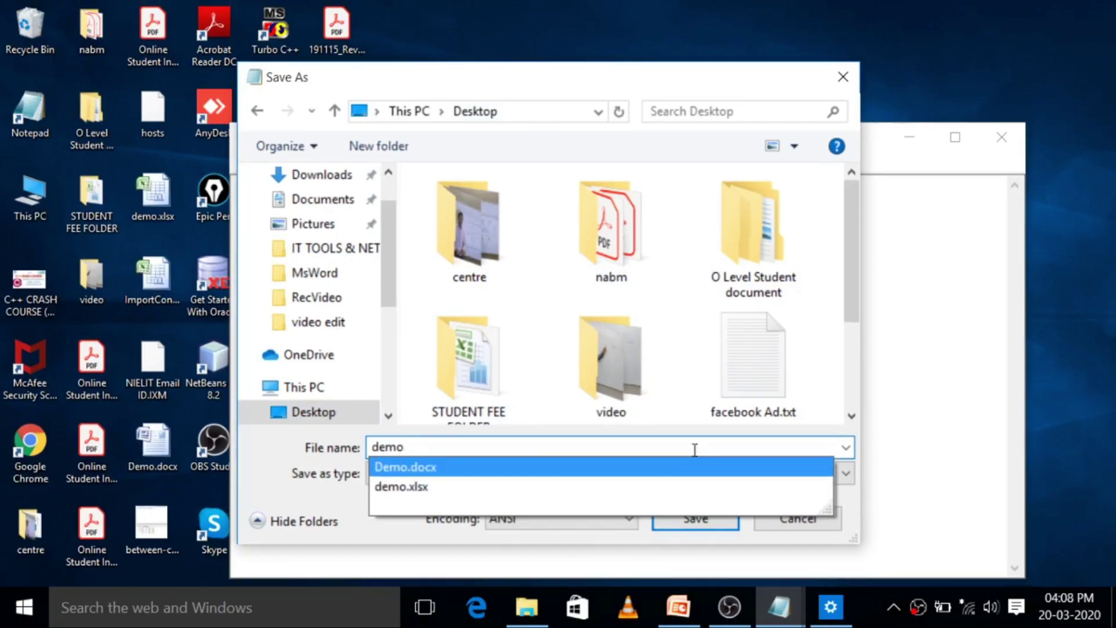
{"action": "left_click", "coordinate": [671, 438]}
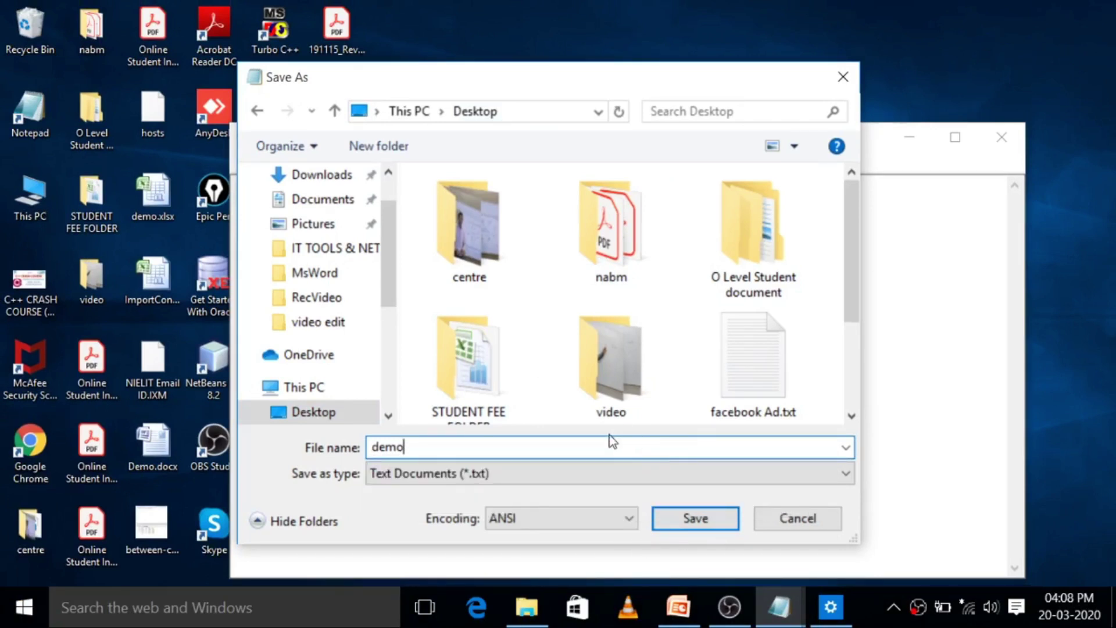
{"action": "left_click", "coordinate": [733, 525]}
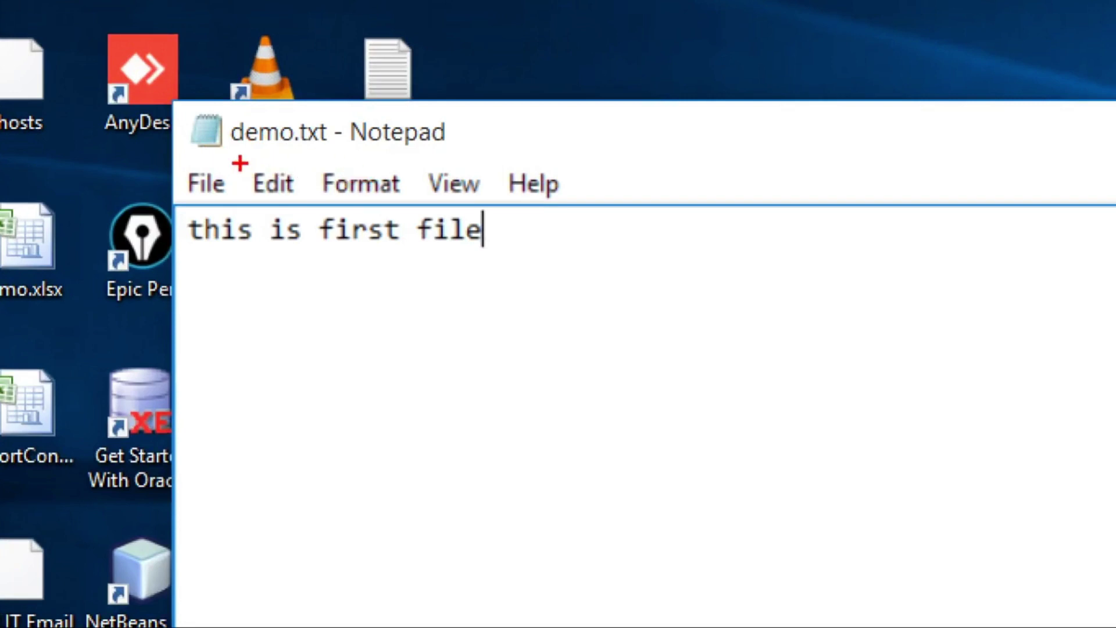
{"action": "left_click_drag", "start_coordinate": [232, 147], "coordinate": [345, 159]}
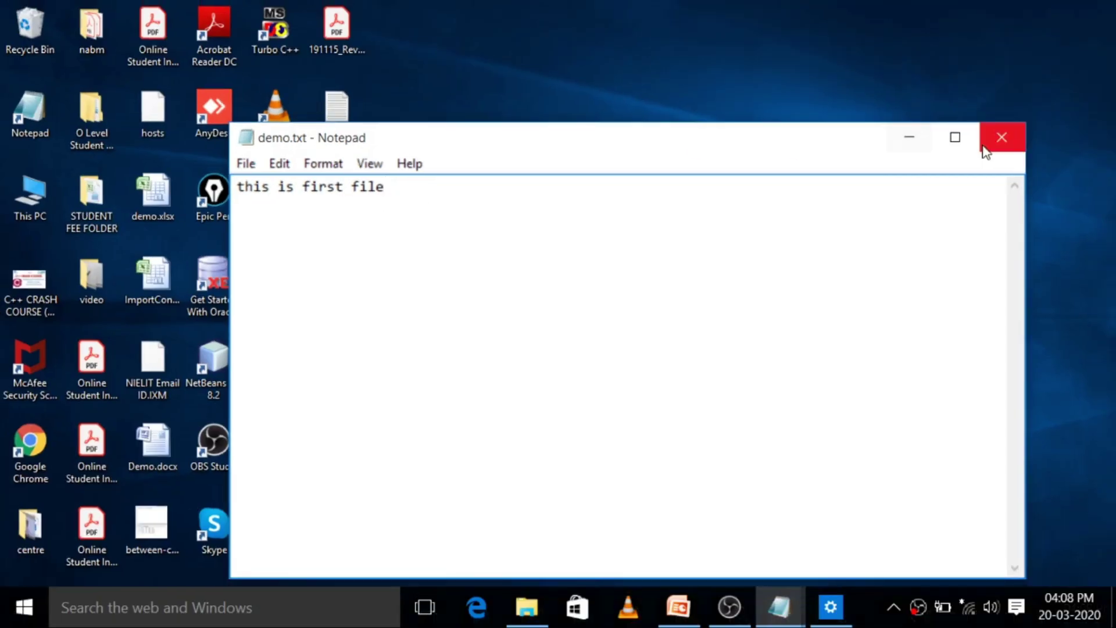
{"action": "left_click", "coordinate": [1018, 136]}
Circle the demo.txt file on the desktop in red.
{"action": "left_click", "coordinate": [342, 277]}
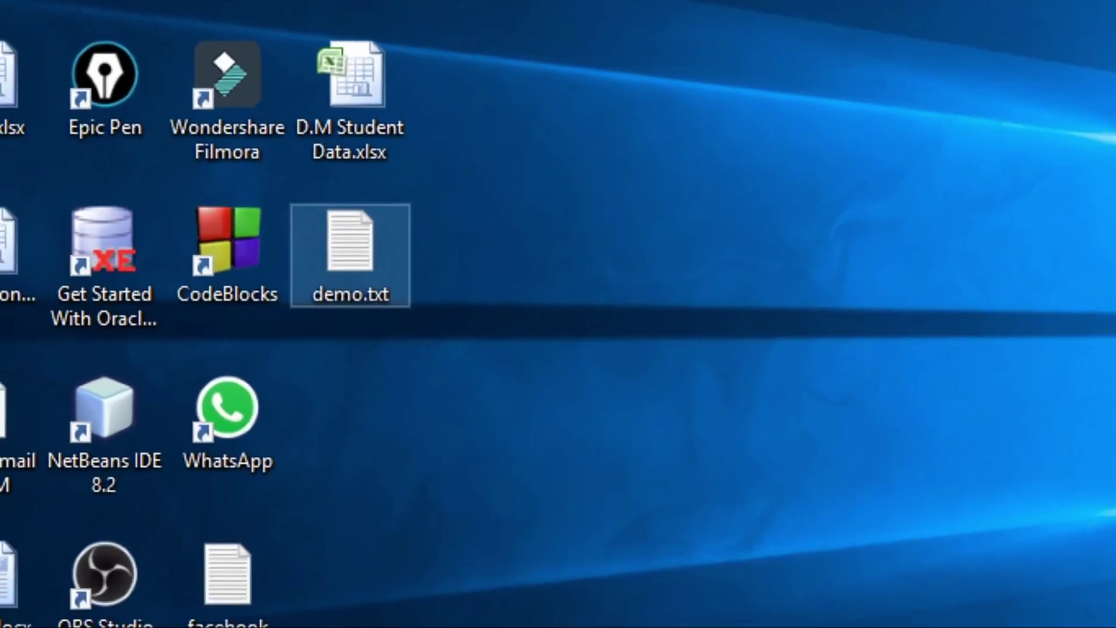
{"action": "mouse_move", "coordinate": [280, 314]}
{"action": "left_mouse_down"}
{"action": "mouse_move", "coordinate": [474, 235]}
{"action": "mouse_move", "coordinate": [357, 165]}
{"action": "mouse_move", "coordinate": [256, 309]}
{"action": "left_mouse_up"}
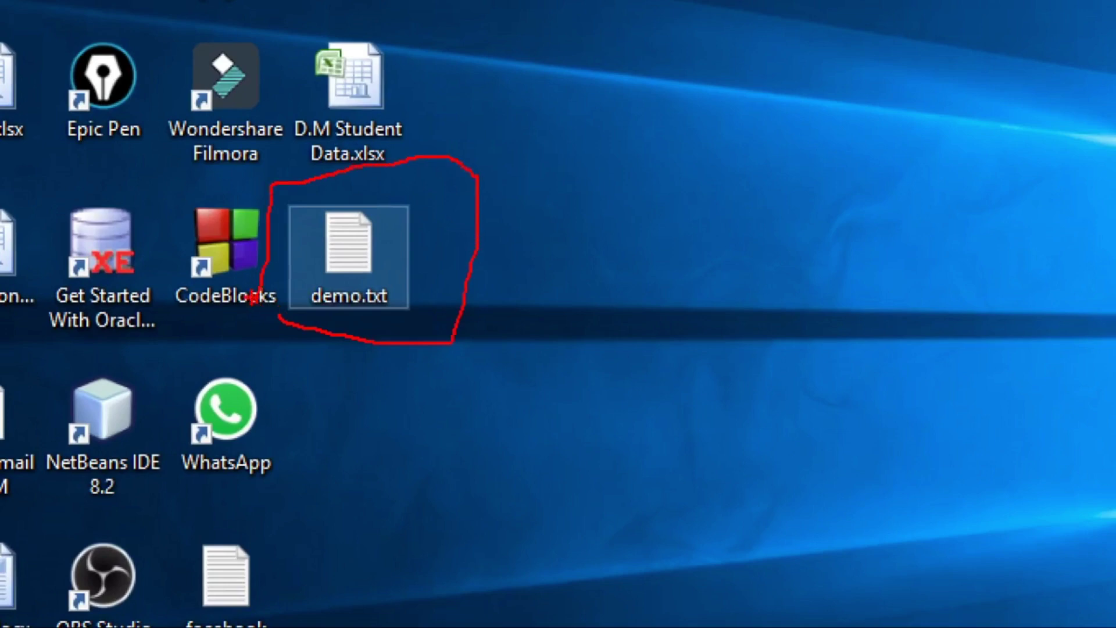
{"action": "left_click", "coordinate": [530, 276]}
Reopen demo.txt from the desktop, highlight its line of text, and close the file.
{"action": "double_click", "coordinate": [346, 278]}
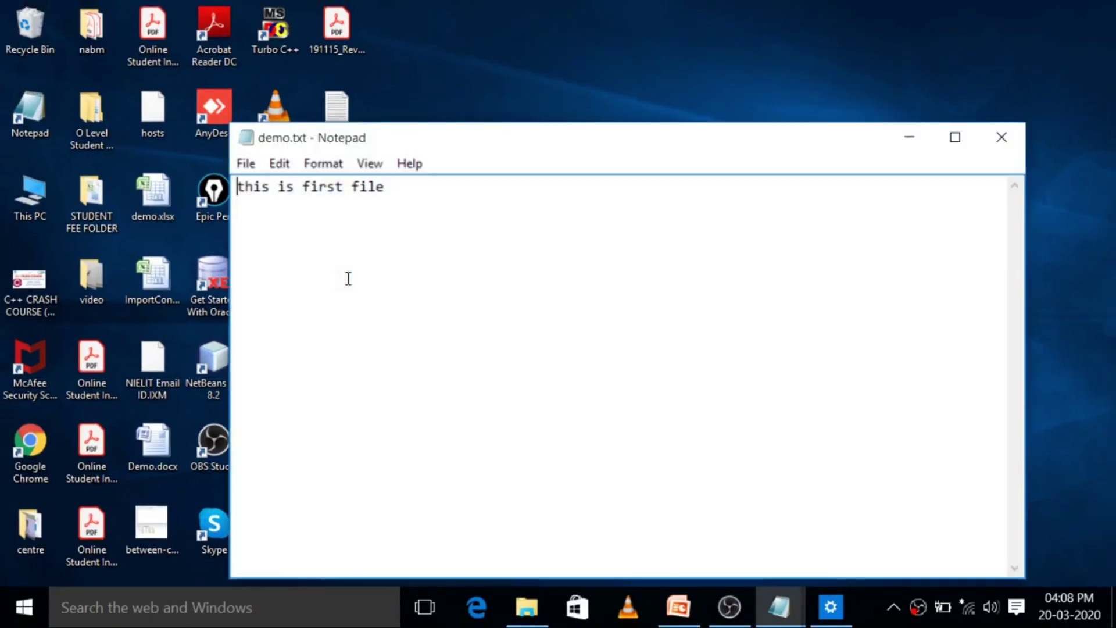
{"action": "left_click_drag", "start_coordinate": [384, 186], "coordinate": [158, 173]}
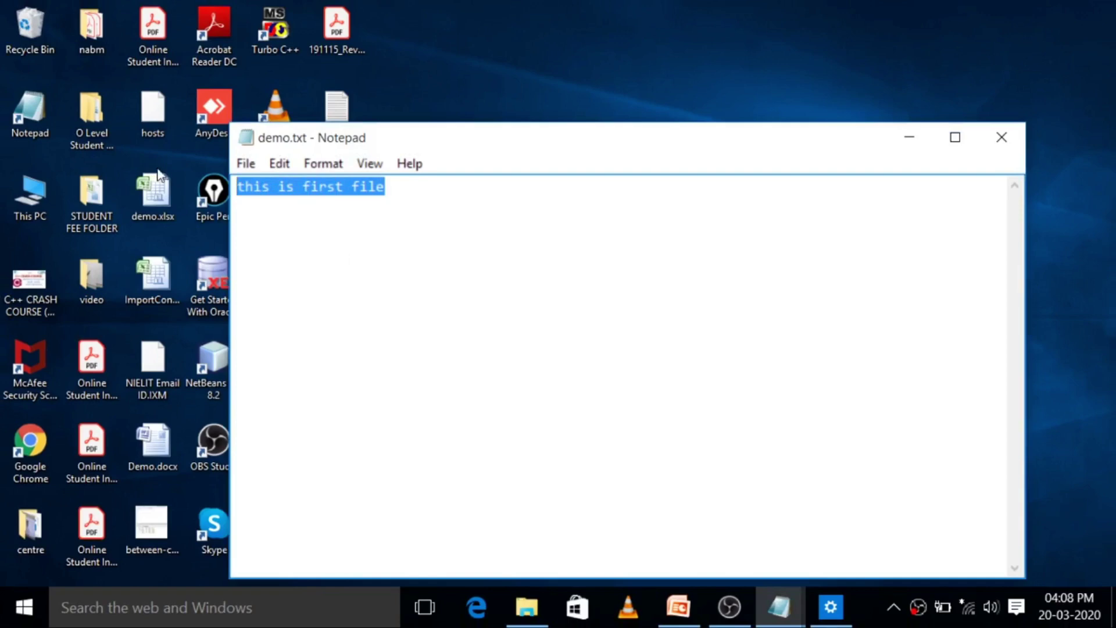
{"action": "left_click", "coordinate": [1002, 138]}
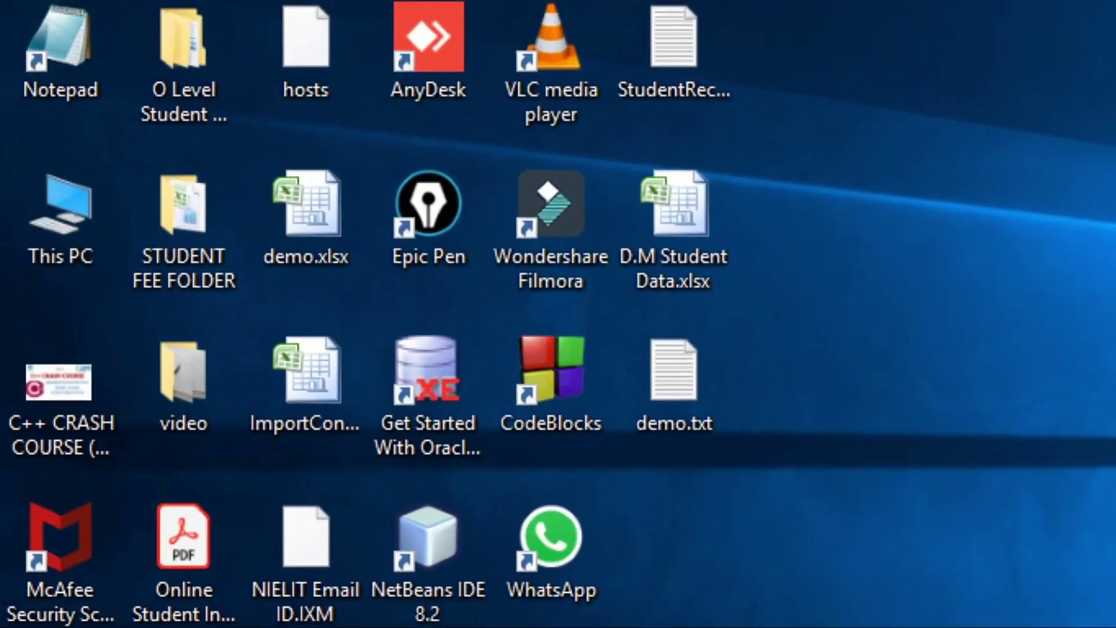
Draw a red arrow from the demo.txt file's icon and handwrite "Icon" beside it.
{"action": "left_click_drag", "start_coordinate": [673, 365], "coordinate": [772, 332]}
{"action": "mouse_move", "coordinate": [835, 315]}
{"action": "left_mouse_down"}
{"action": "mouse_move", "coordinate": [825, 305]}
{"action": "mouse_move", "coordinate": [851, 284]}
{"action": "mouse_move", "coordinate": [814, 369]}
{"action": "left_mouse_up"}
{"action": "left_click_drag", "start_coordinate": [882, 328], "coordinate": [884, 382]}
{"action": "left_click_drag", "start_coordinate": [919, 331], "coordinate": [946, 394]}
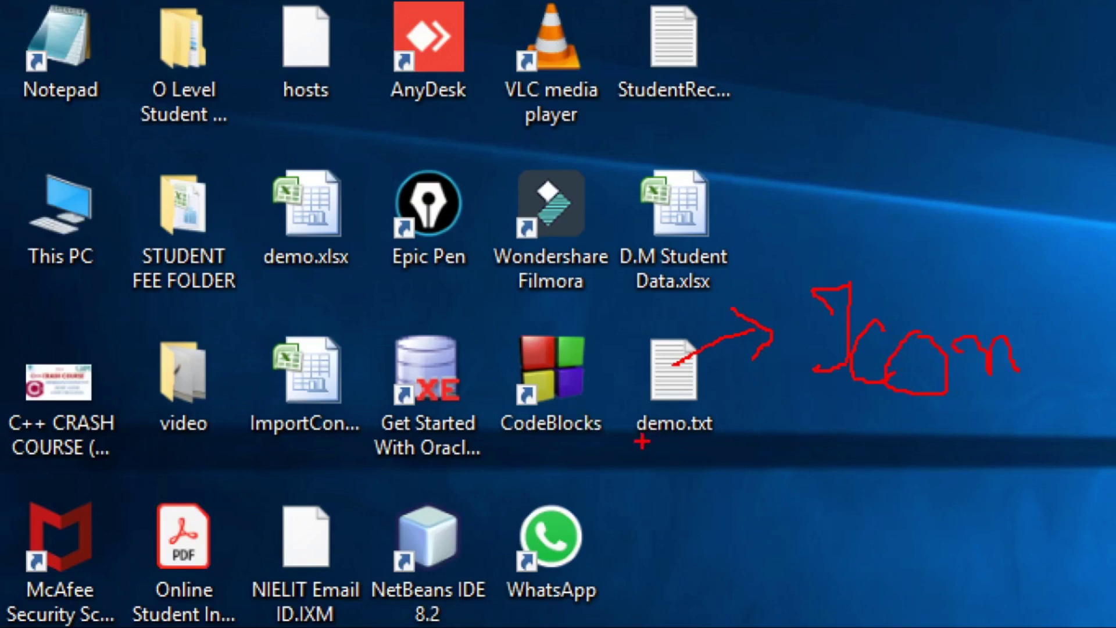
Draw a red box around the demo.txt file name on the desktop, with a line leading down from it.
{"action": "left_click_drag", "start_coordinate": [628, 436], "coordinate": [734, 439]}
{"action": "left_click_drag", "start_coordinate": [689, 459], "coordinate": [689, 506]}
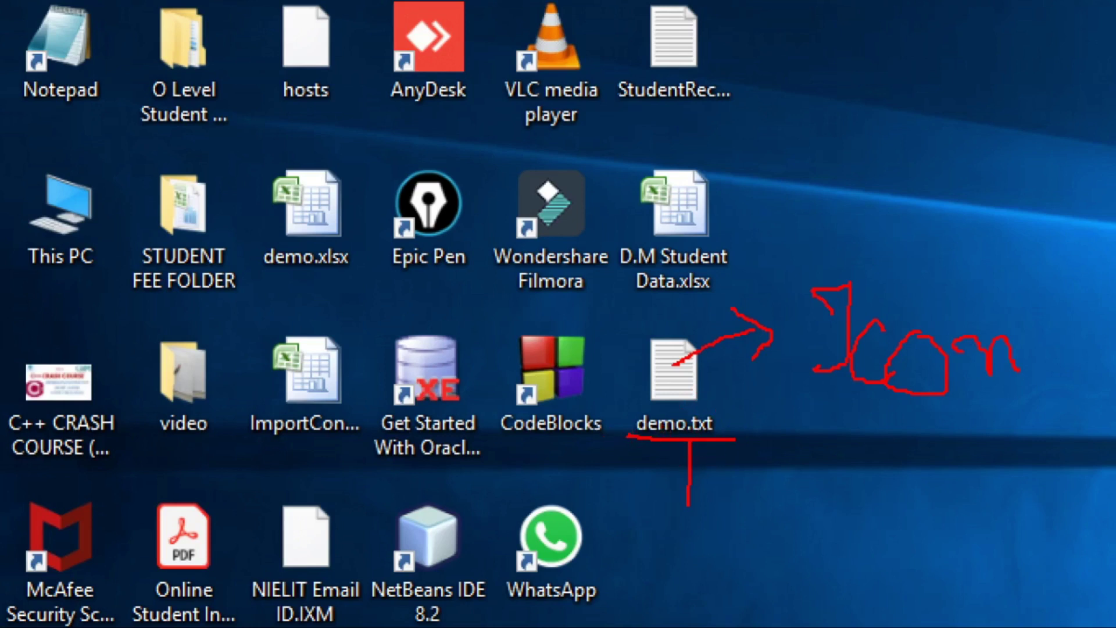
{"action": "left_click_drag", "start_coordinate": [662, 411], "coordinate": [715, 411]}
Underline the file name and extension of D.M Student Data.xlsx in red, undoing the stray first stroke.
{"action": "left_click_drag", "start_coordinate": [625, 269], "coordinate": [708, 282]}
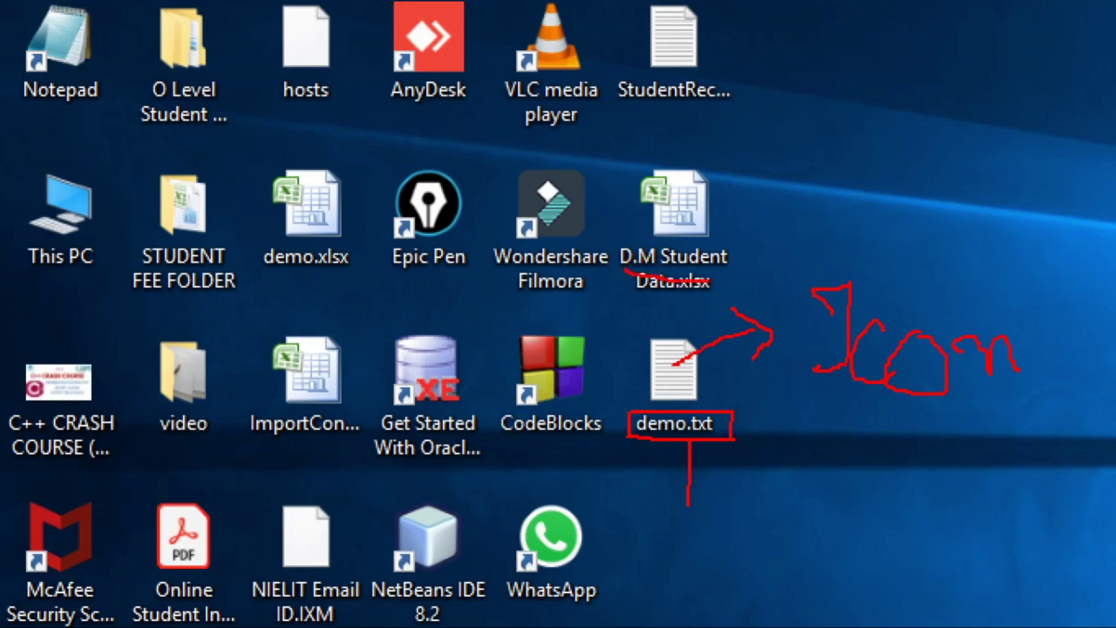
{"action": "key", "text": "ctrl+z"}
{"action": "left_click_drag", "start_coordinate": [622, 267], "coordinate": [725, 265]}
{"action": "left_click_drag", "start_coordinate": [643, 302], "coordinate": [696, 296]}
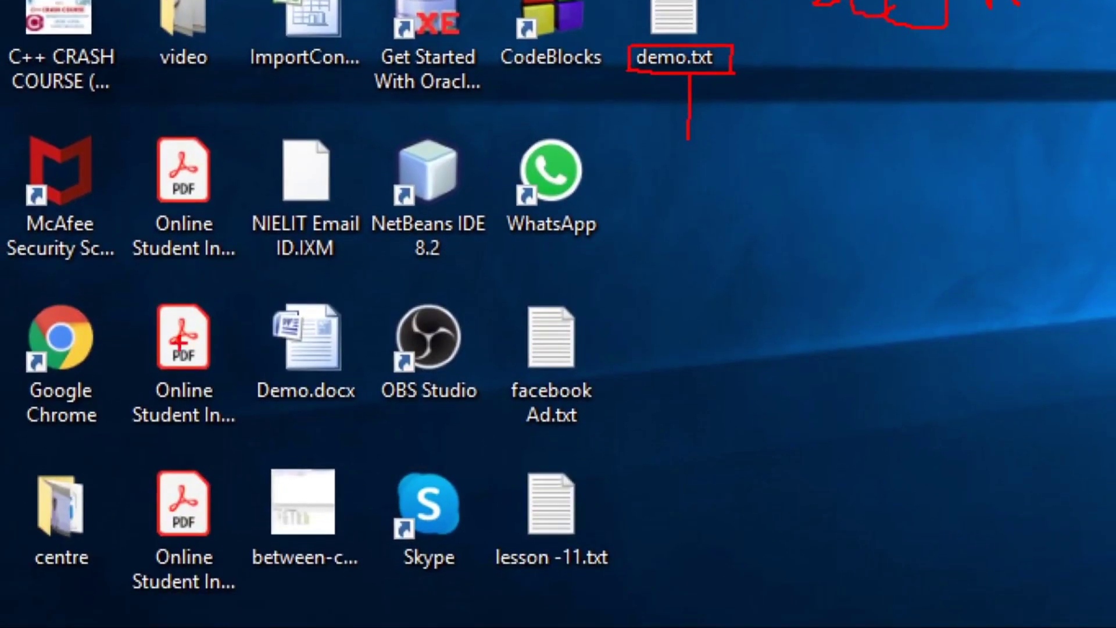
Circle the three PDF files in red, underline Demo.docx's name and extension, and draw a line from its icon to a handwritten "I".
{"action": "mouse_move", "coordinate": [122, 114]}
{"action": "left_mouse_down"}
{"action": "mouse_move", "coordinate": [149, 375]}
{"action": "mouse_move", "coordinate": [140, 561]}
{"action": "mouse_move", "coordinate": [176, 604]}
{"action": "mouse_move", "coordinate": [210, 544]}
{"action": "mouse_move", "coordinate": [256, 285]}
{"action": "mouse_move", "coordinate": [238, 139]}
{"action": "mouse_move", "coordinate": [146, 106]}
{"action": "mouse_move", "coordinate": [137, 121]}
{"action": "left_mouse_up"}
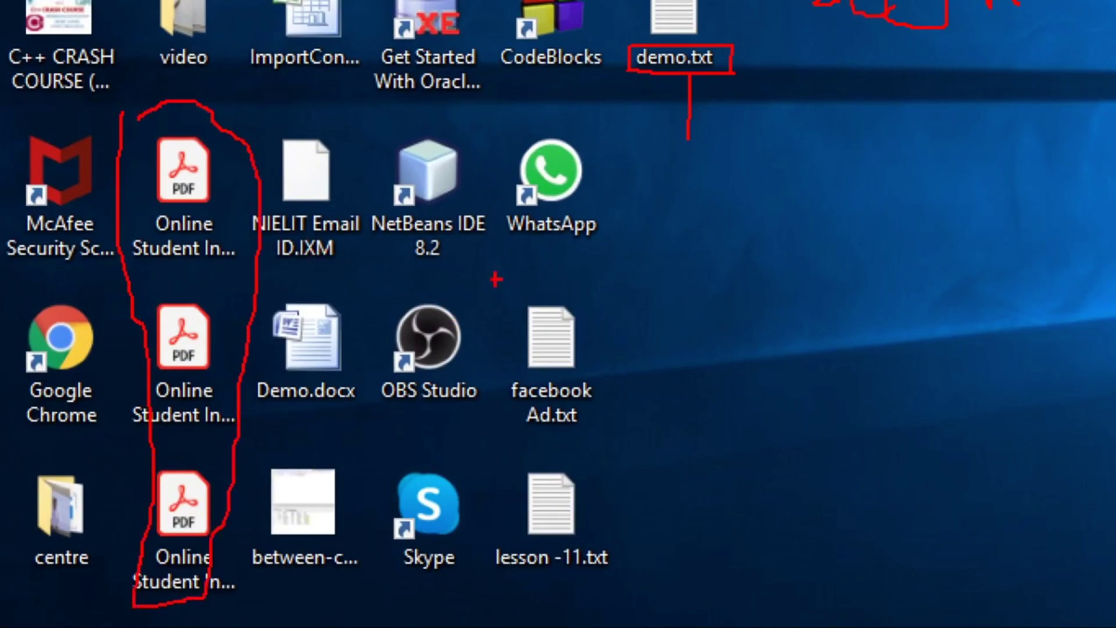
{"action": "left_click_drag", "start_coordinate": [325, 406], "coordinate": [344, 403]}
{"action": "left_click_drag", "start_coordinate": [314, 316], "coordinate": [621, 280]}
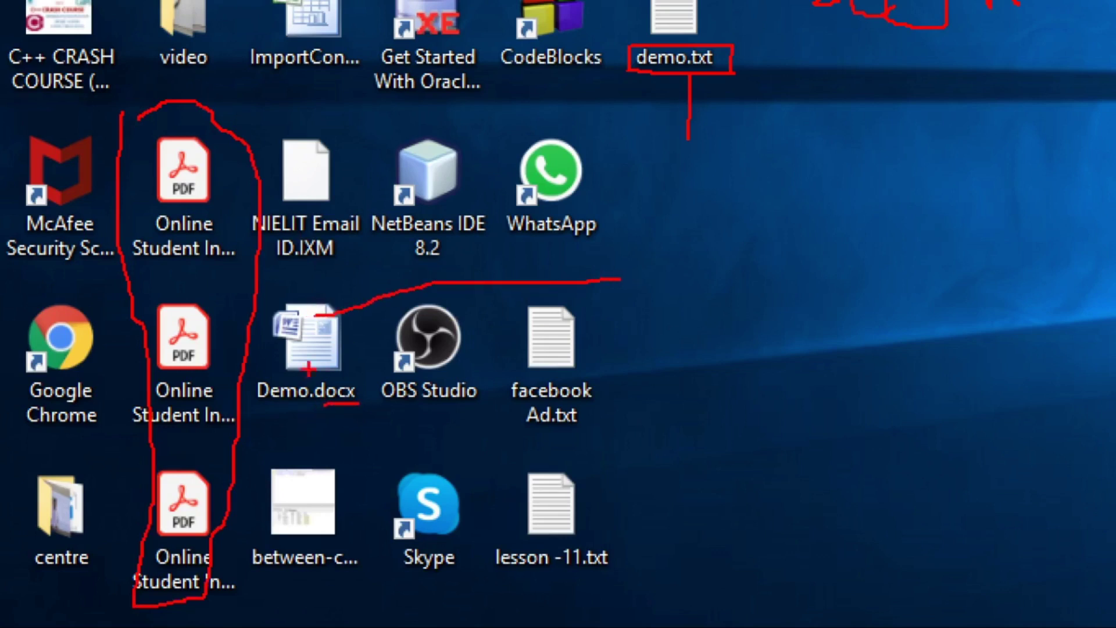
{"action": "mouse_move", "coordinate": [621, 268]}
{"action": "left_mouse_down"}
{"action": "mouse_move", "coordinate": [677, 261]}
{"action": "mouse_move", "coordinate": [662, 309]}
{"action": "mouse_move", "coordinate": [690, 312]}
{"action": "left_mouse_up"}
{"action": "left_click_drag", "start_coordinate": [265, 406], "coordinate": [301, 405]}
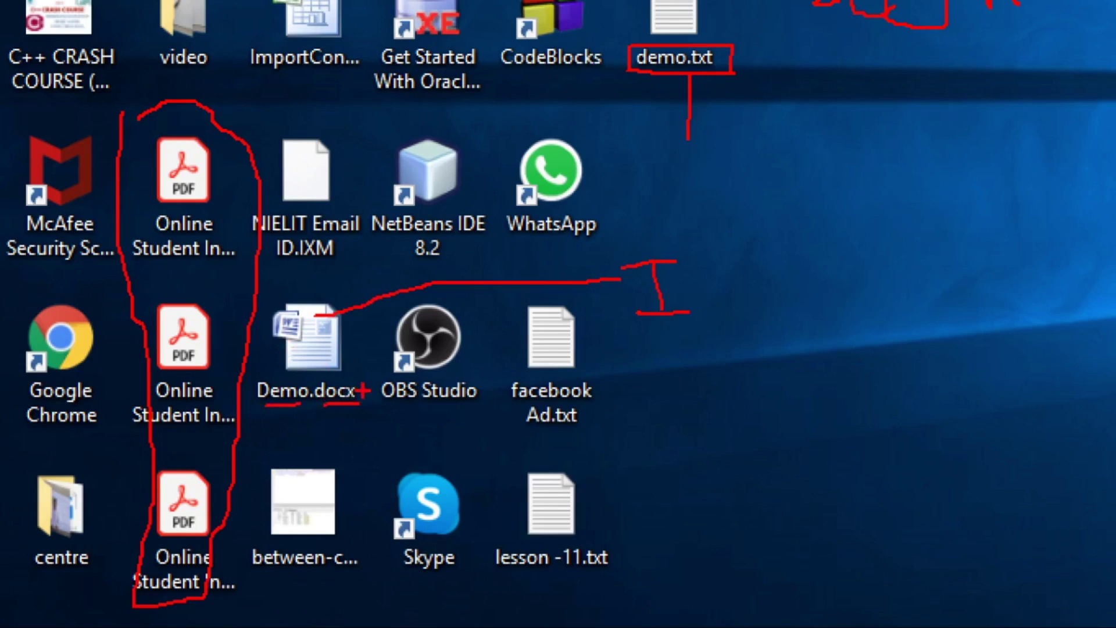
{"action": "mouse_move", "coordinate": [343, 407]}
{"action": "left_mouse_down"}
{"action": "mouse_move", "coordinate": [355, 434]}
{"action": "mouse_move", "coordinate": [371, 430]}
{"action": "left_mouse_up"}
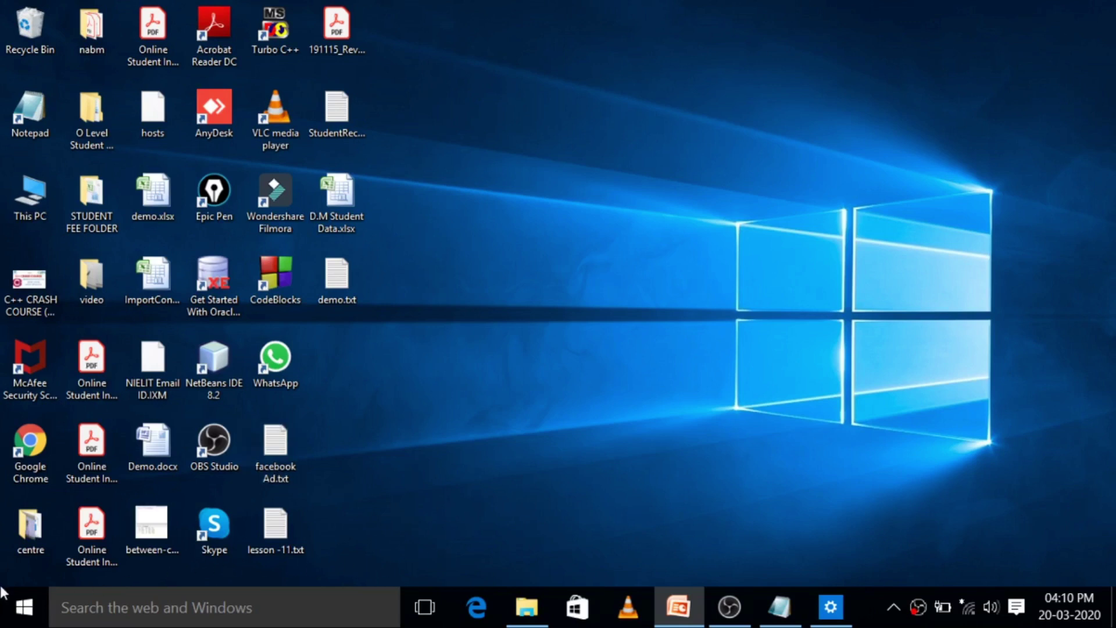
Outline the taskbar in red, mark its search box, and clear the annotations.
{"action": "mouse_move", "coordinate": [1069, 606]}
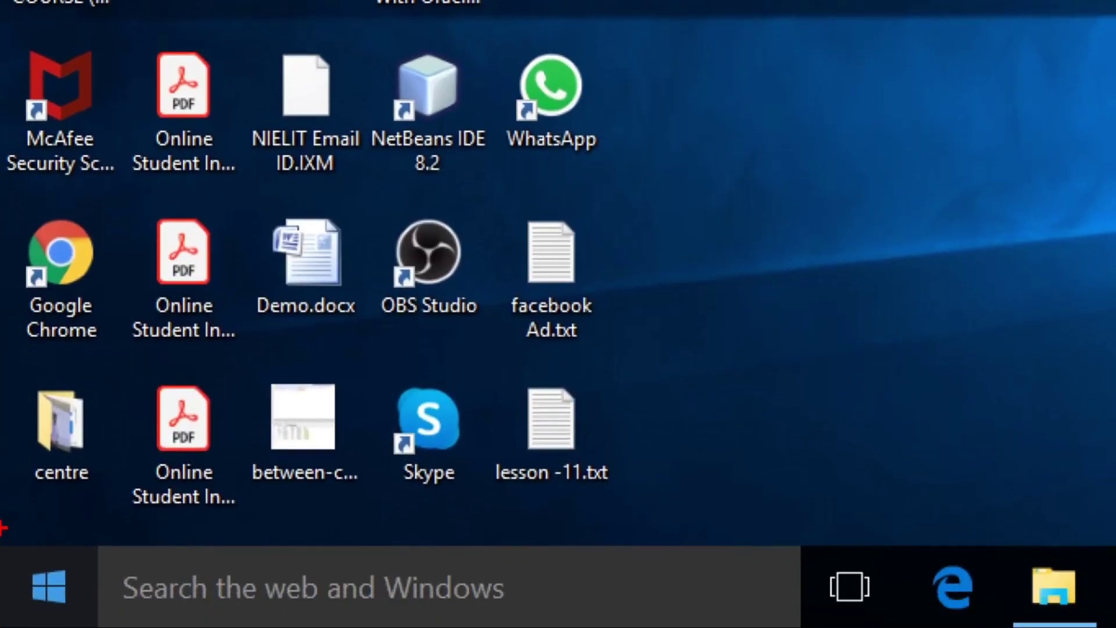
{"action": "left_click_drag", "start_coordinate": [1, 534], "coordinate": [1, 617]}
{"action": "left_click_drag", "start_coordinate": [2, 530], "coordinate": [67, 530]}
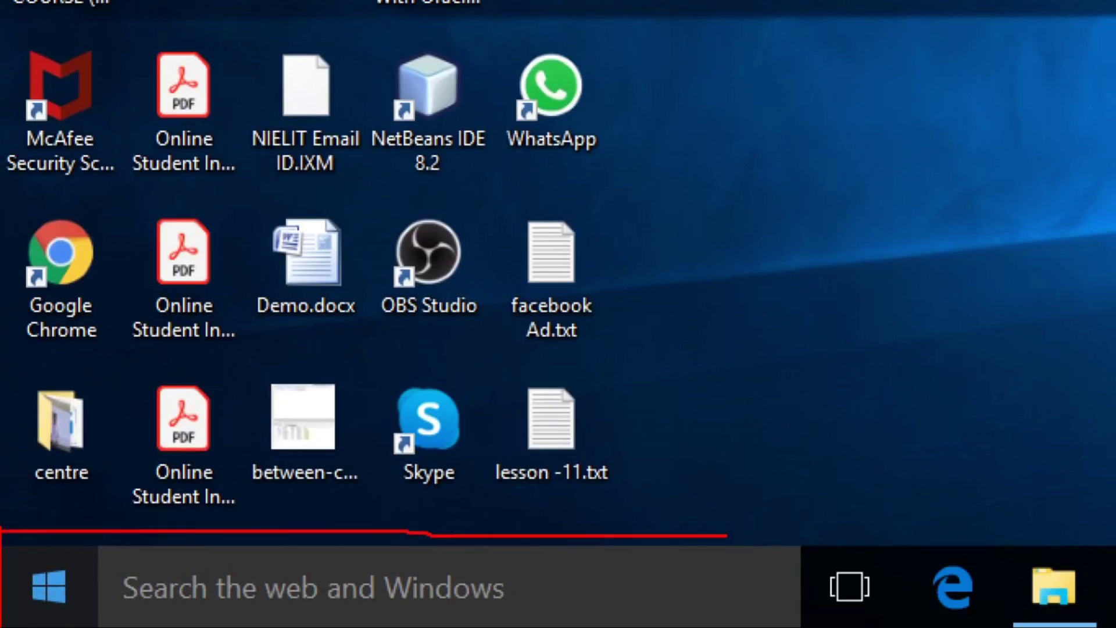
{"action": "left_click_drag", "start_coordinate": [603, 579], "coordinate": [751, 586]}
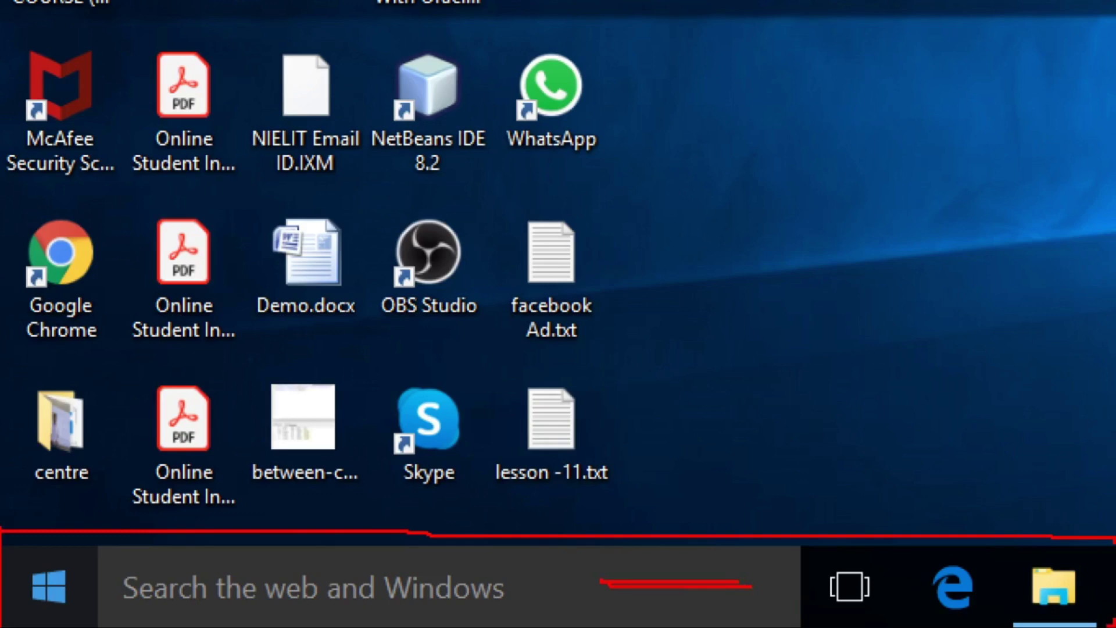
{"action": "key", "text": "Escape"}
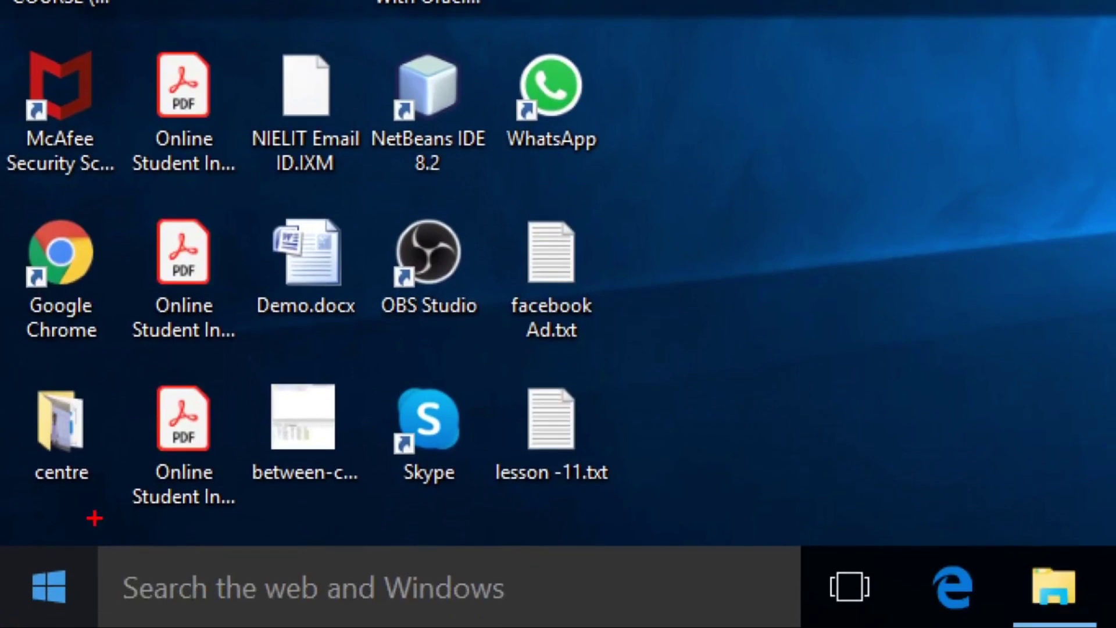
Draw a red arrow over the Windows logo on the taskbar and label it with the text "start".
{"action": "mouse_move", "coordinate": [6, 559]}
{"action": "left_mouse_down"}
{"action": "mouse_move", "coordinate": [34, 539]}
{"action": "mouse_move", "coordinate": [58, 542]}
{"action": "mouse_move", "coordinate": [49, 557]}
{"action": "left_mouse_up"}
{"action": "mouse_move", "coordinate": [93, 514]}
{"action": "left_mouse_down"}
{"action": "mouse_move", "coordinate": [80, 526]}
{"action": "mouse_move", "coordinate": [89, 560]}
{"action": "left_mouse_up"}
{"action": "mouse_move", "coordinate": [114, 519]}
{"action": "left_mouse_down"}
{"action": "mouse_move", "coordinate": [118, 549]}
{"action": "mouse_move", "coordinate": [85, 545]}
{"action": "mouse_move", "coordinate": [92, 607]}
{"action": "left_mouse_up"}
{"action": "type", "text": "start"}
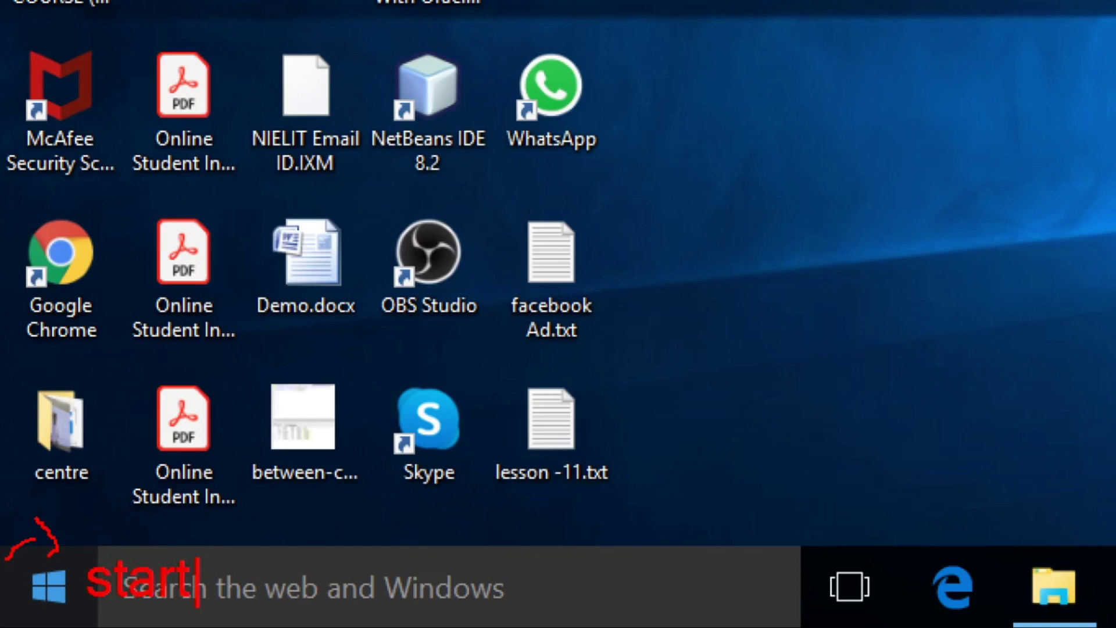
{"action": "type", "text": "t"}
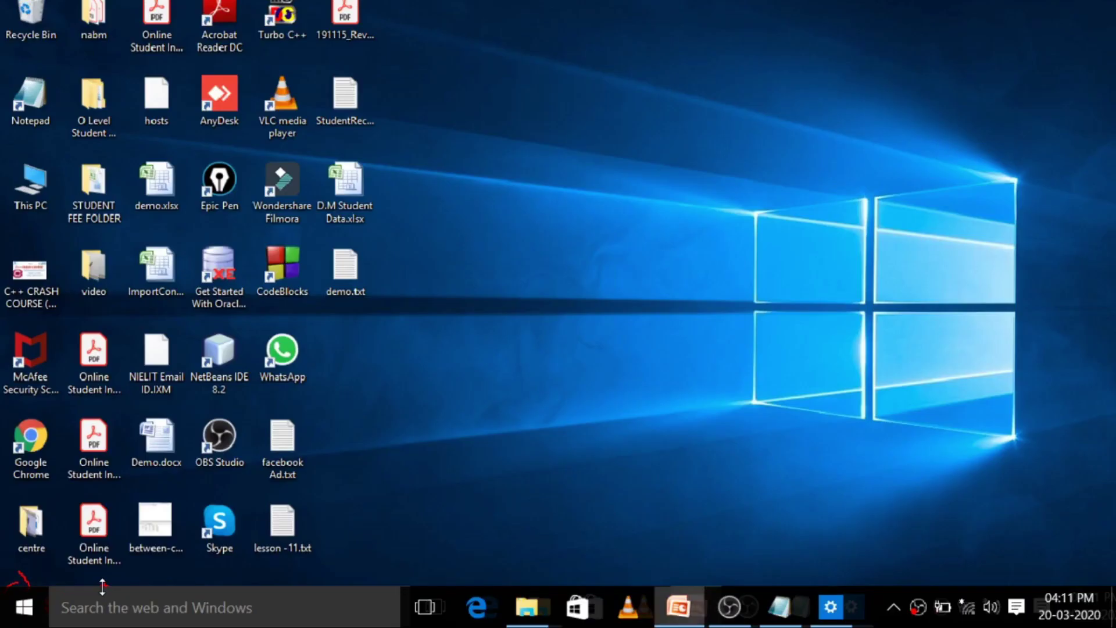
Search Windows for "cal" from the taskbar, look over the results, and close the search.
{"action": "left_click", "coordinate": [324, 607]}
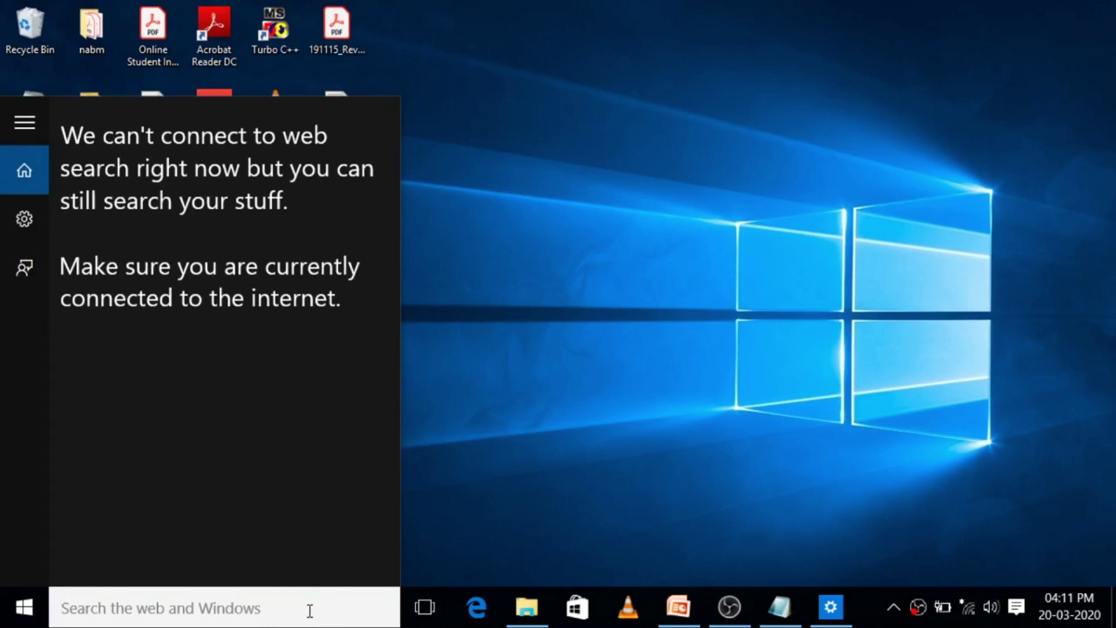
{"action": "type", "text": "cal"}
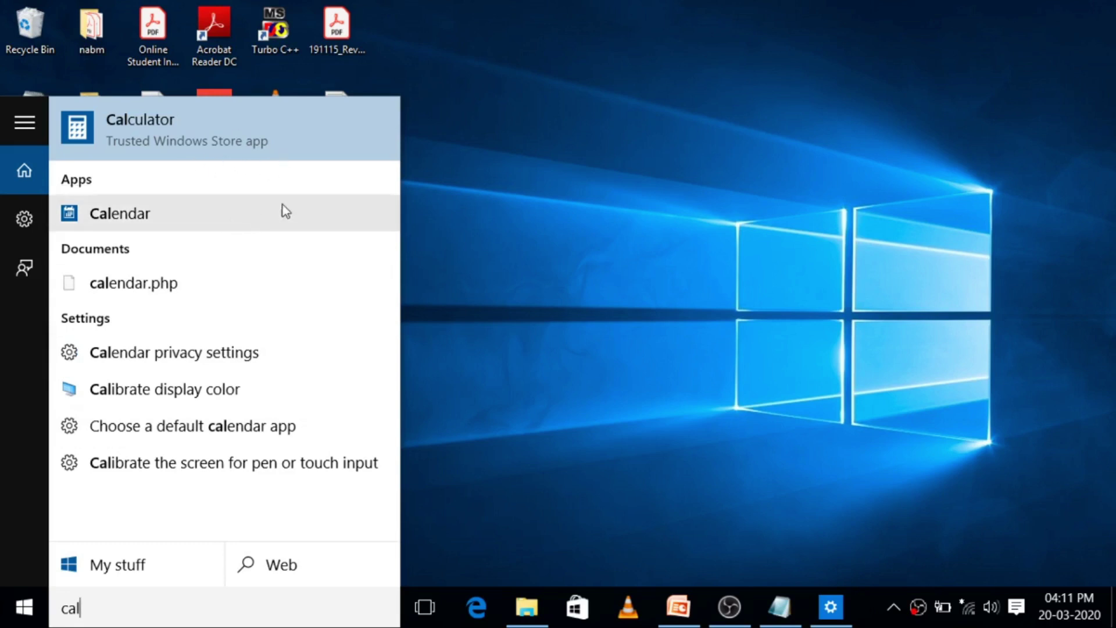
{"action": "left_click", "coordinate": [504, 220]}
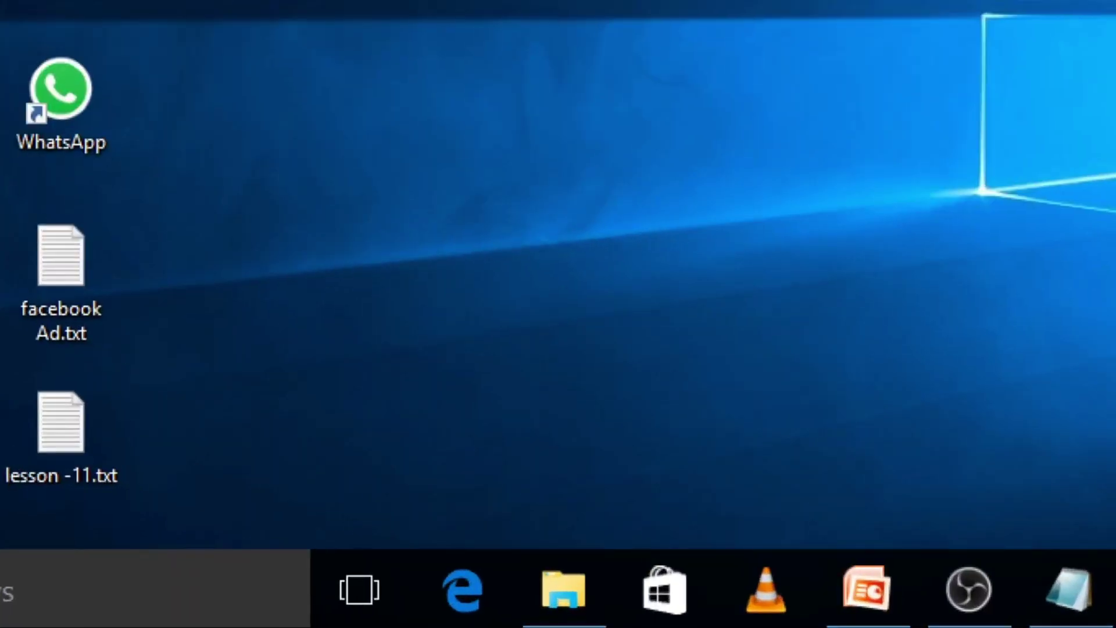
Try to outline the taskbar's program icons in red beginning at Task View, and undo the outline.
{"action": "left_click_drag", "start_coordinate": [319, 540], "coordinate": [365, 624]}
{"action": "mouse_move", "coordinate": [323, 577]}
{"action": "left_mouse_down"}
{"action": "mouse_move", "coordinate": [1114, 563]}
{"action": "mouse_move", "coordinate": [1114, 622]}
{"action": "left_mouse_up"}
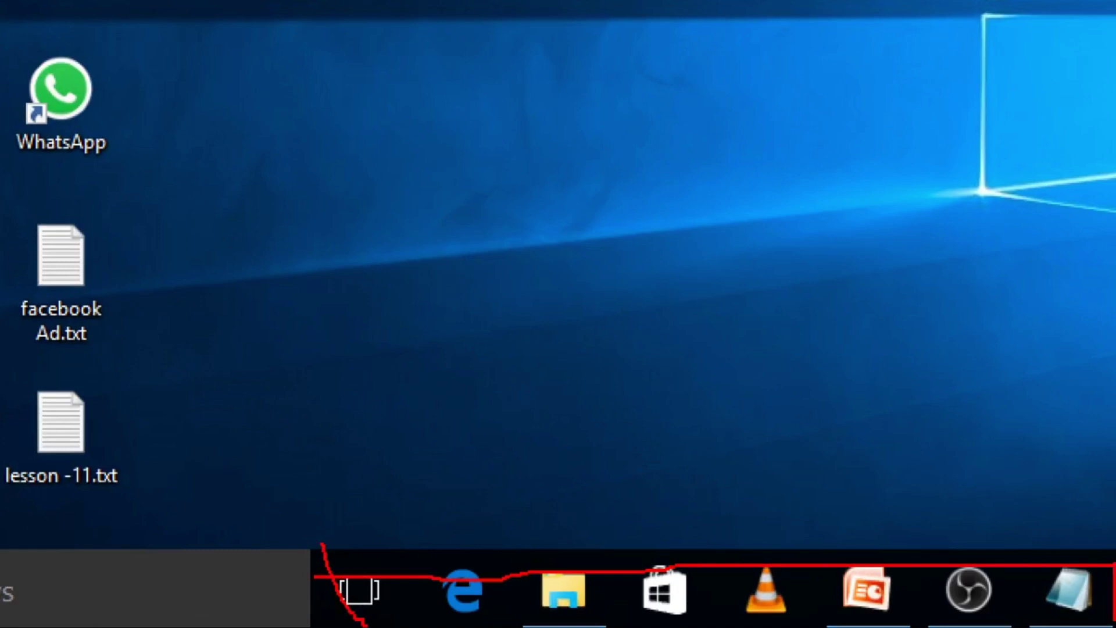
{"action": "key", "text": "ctrl+z"}
{"action": "left_click_drag", "start_coordinate": [330, 550], "coordinate": [329, 627]}
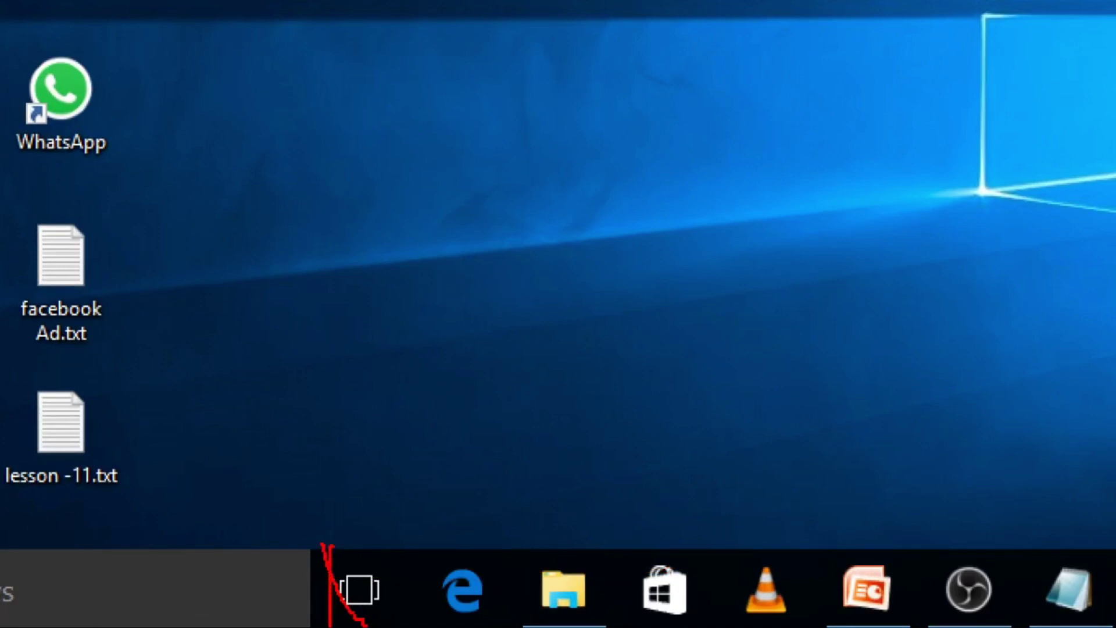
{"action": "mouse_move", "coordinate": [330, 545]}
{"action": "left_mouse_down"}
{"action": "mouse_move", "coordinate": [500, 525]}
{"action": "mouse_move", "coordinate": [991, 519]}
{"action": "left_mouse_up"}
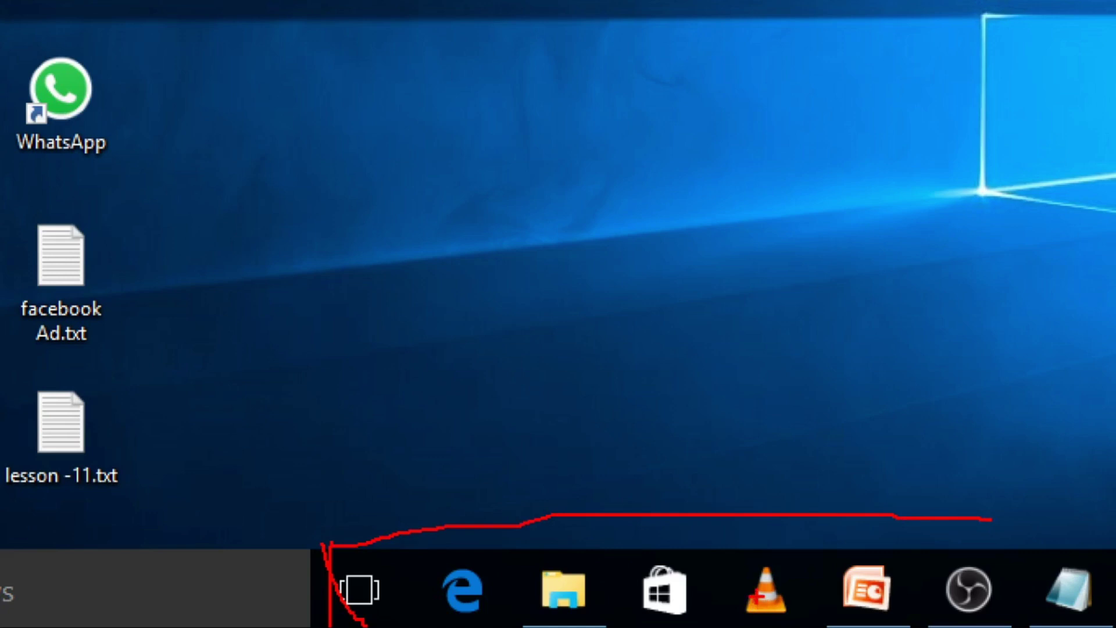
{"action": "key", "text": "ctrl+z"}
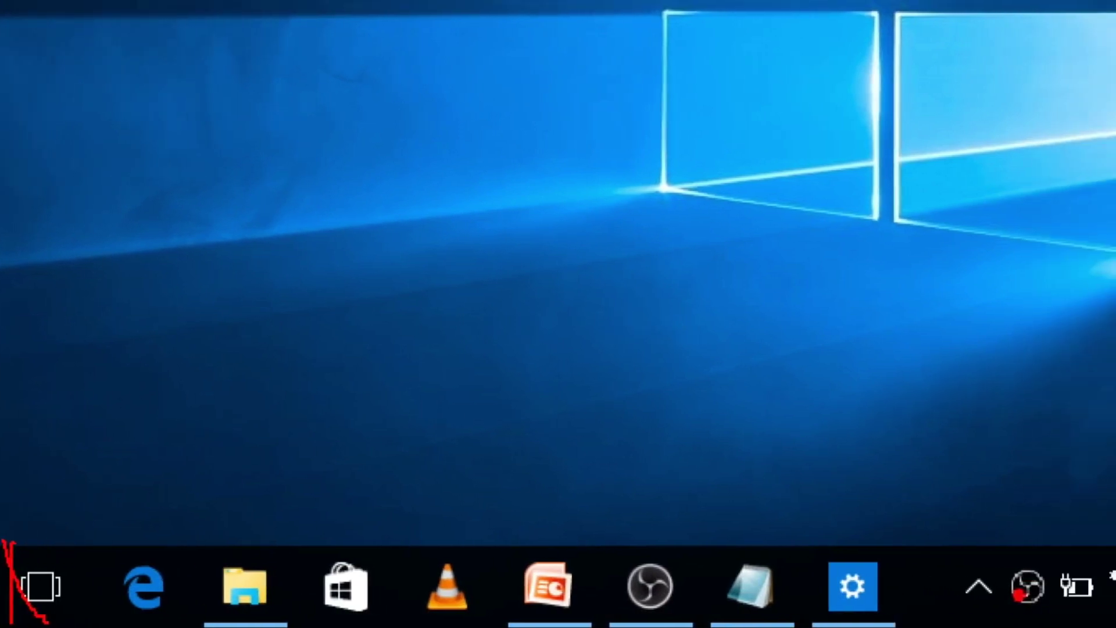
Outline the running programs' icons on the taskbar in red, from PowerPoint to Settings.
{"action": "left_click_drag", "start_coordinate": [885, 539], "coordinate": [885, 626]}
{"action": "left_click_drag", "start_coordinate": [498, 538], "coordinate": [497, 626]}
{"action": "left_click_drag", "start_coordinate": [498, 541], "coordinate": [915, 541]}
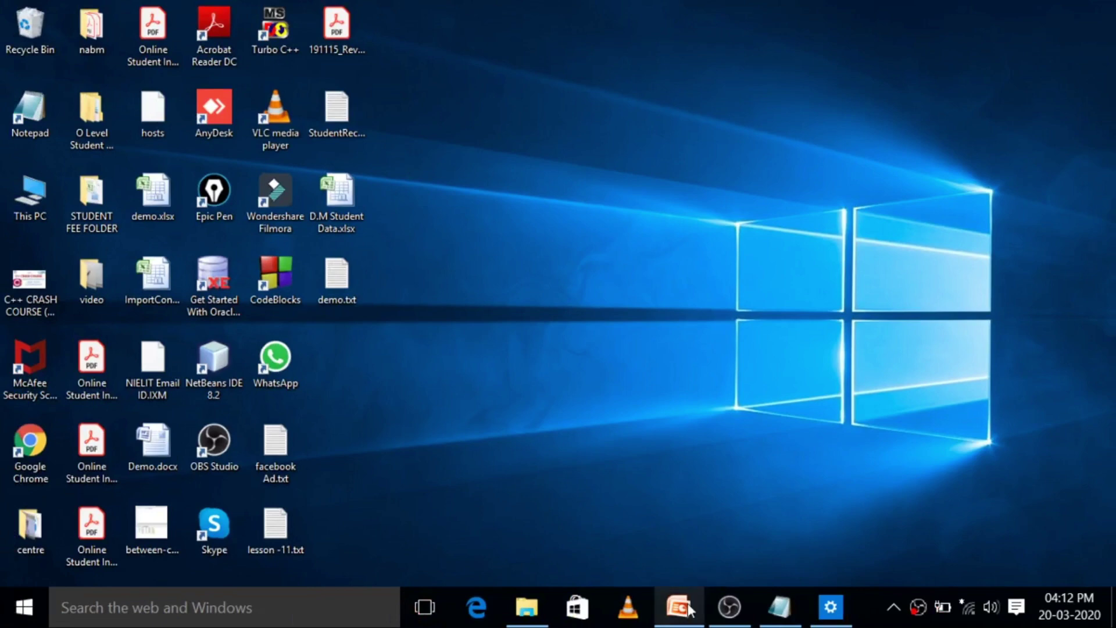
Preview the running programs on the taskbar, and bring up and minimize the Notepad and Settings windows.
{"action": "mouse_move", "coordinate": [668, 587]}
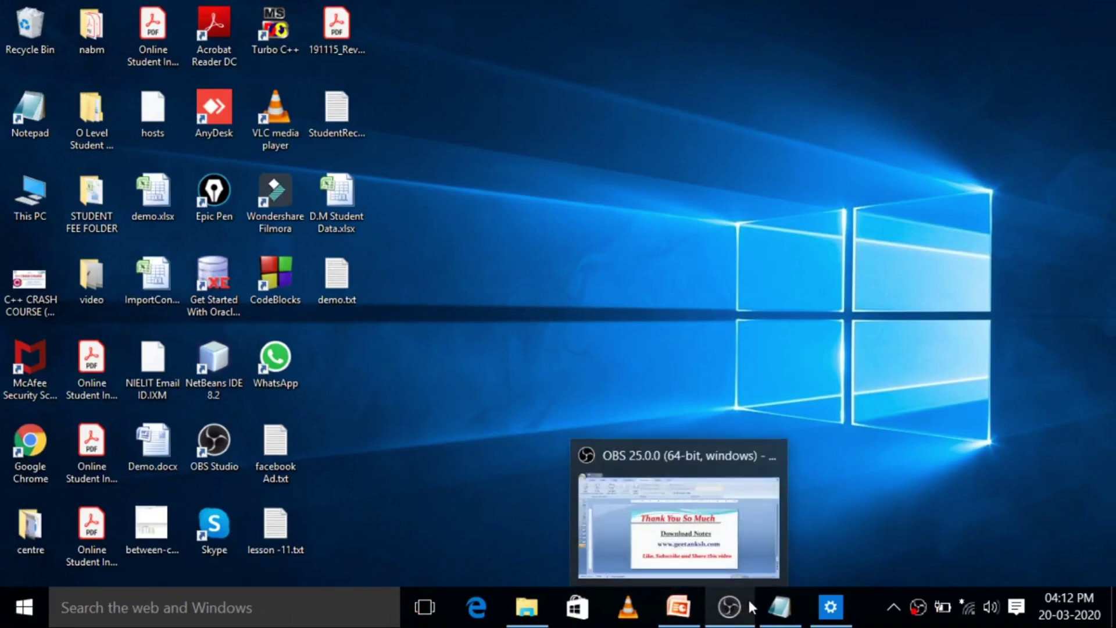
{"action": "left_click", "coordinate": [780, 608]}
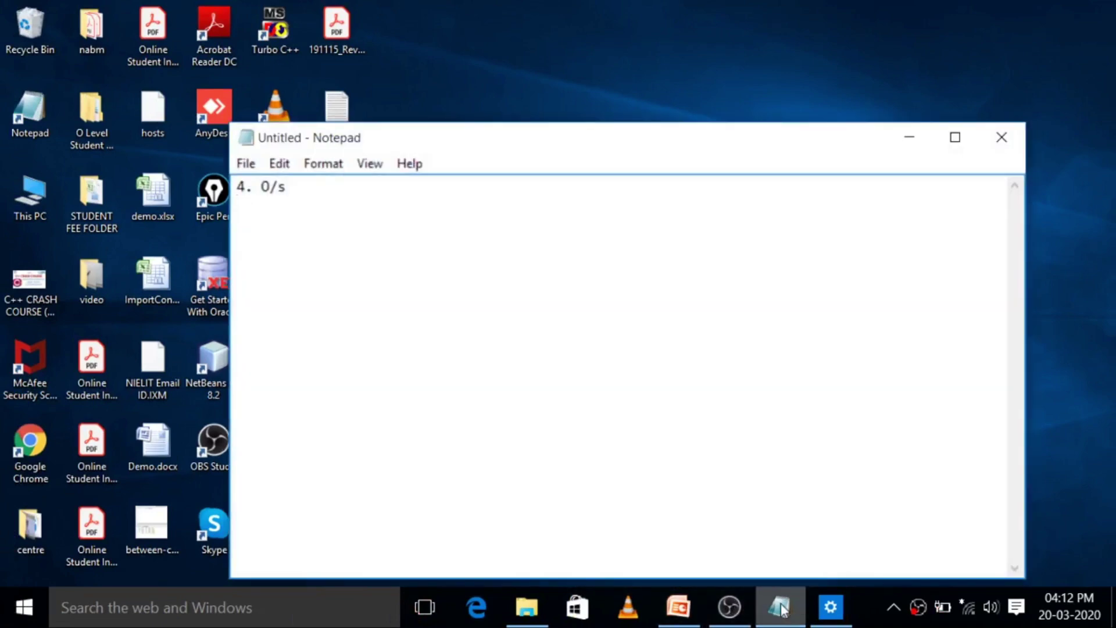
{"action": "left_click", "coordinate": [780, 607]}
{"action": "left_click", "coordinate": [831, 610]}
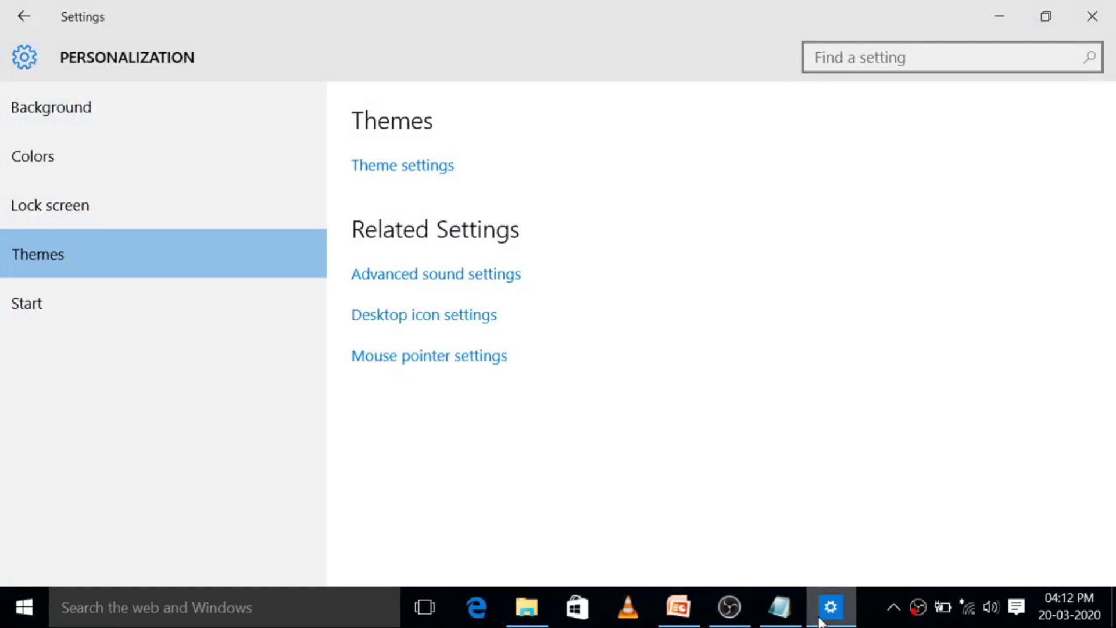
{"action": "left_click", "coordinate": [831, 609]}
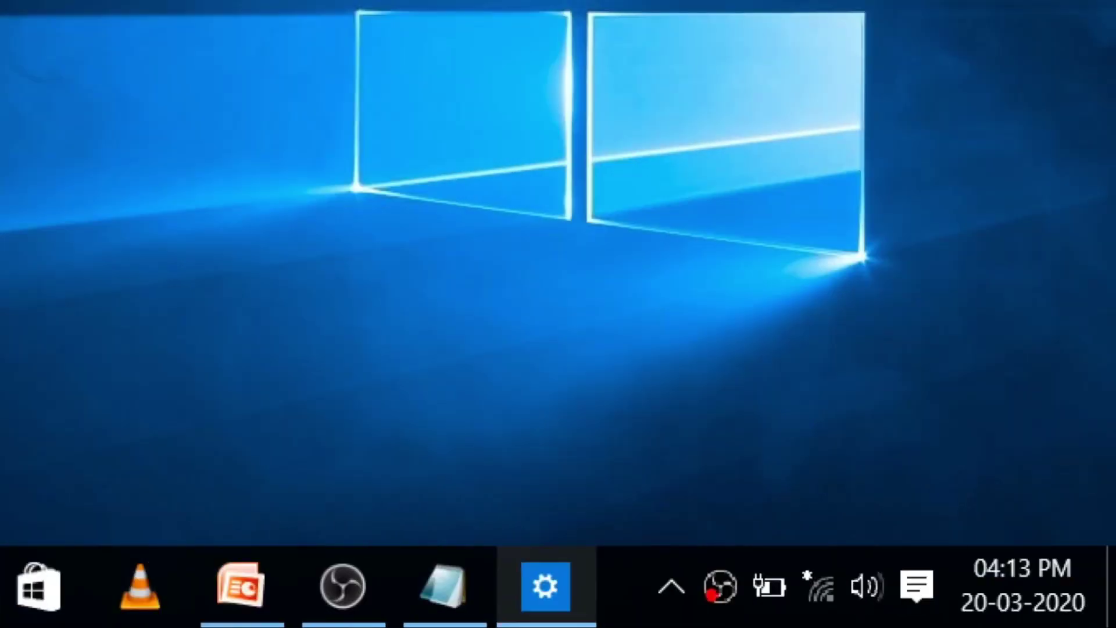
Outline the taskbar's notification area in red, and open the Action Center to view its quick actions before closing it.
{"action": "left_click_drag", "start_coordinate": [647, 527], "coordinate": [645, 624]}
{"action": "mouse_move", "coordinate": [645, 542]}
{"action": "left_mouse_down"}
{"action": "mouse_move", "coordinate": [1113, 543]}
{"action": "mouse_move", "coordinate": [1114, 627]}
{"action": "left_mouse_up"}
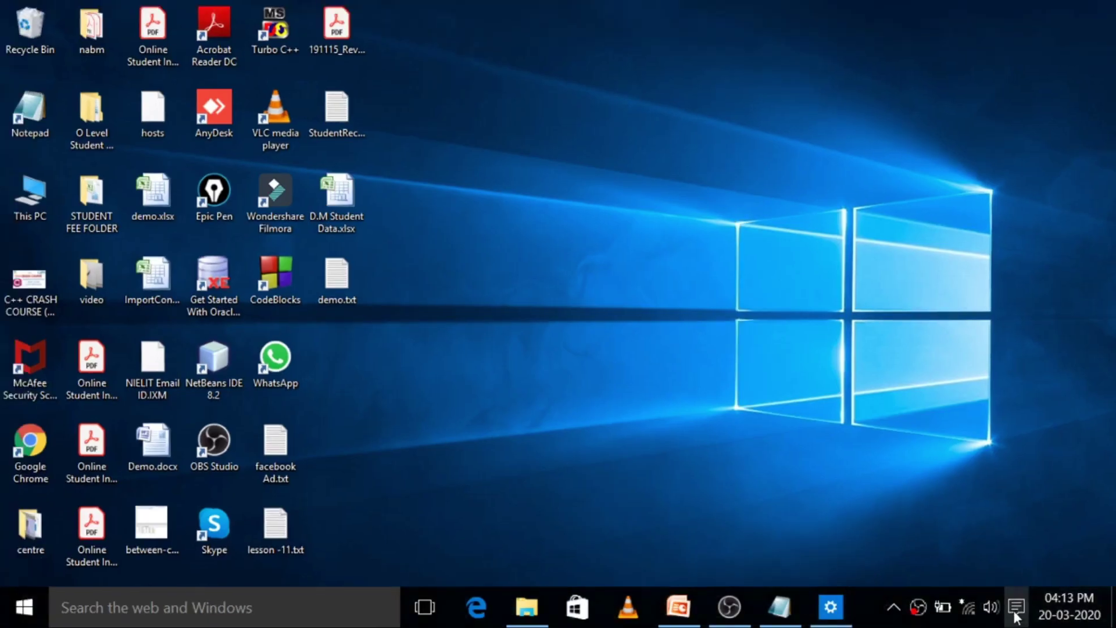
{"action": "left_click", "coordinate": [1016, 615]}
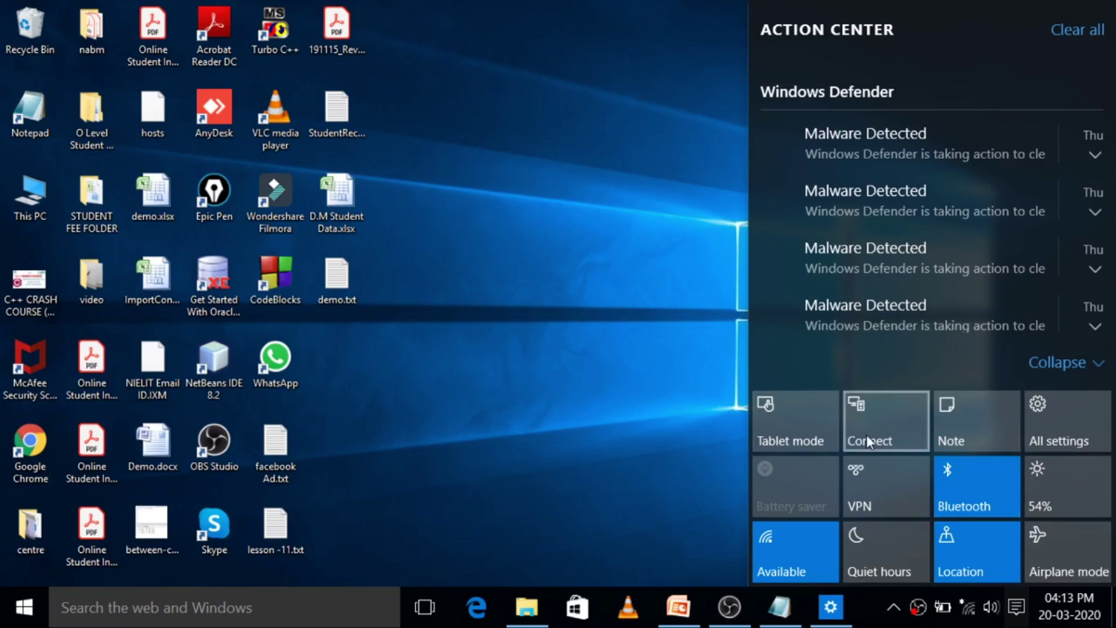
{"action": "left_click", "coordinate": [725, 410]}
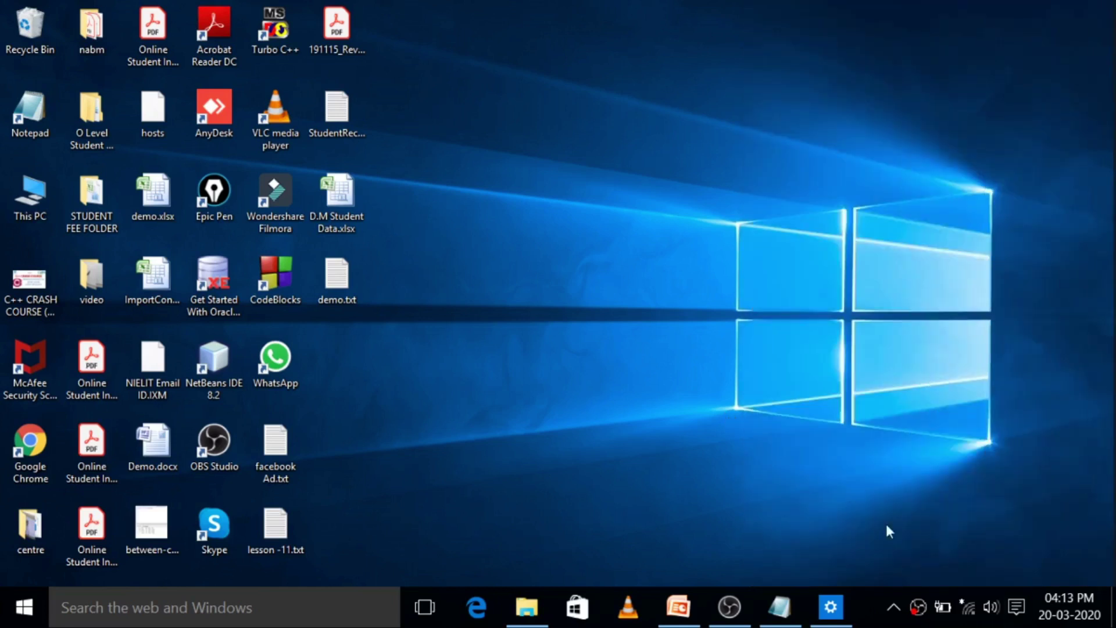
View the speaker volume control and the hidden notification icons, closing each pop-up.
{"action": "left_click", "coordinate": [990, 607]}
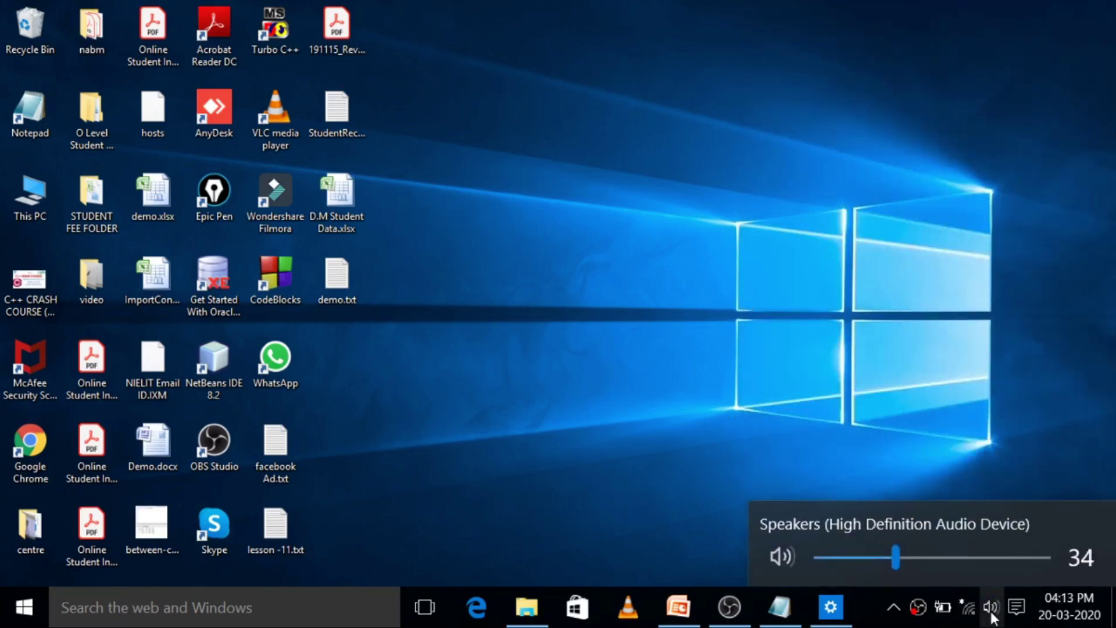
{"action": "left_click", "coordinate": [969, 475]}
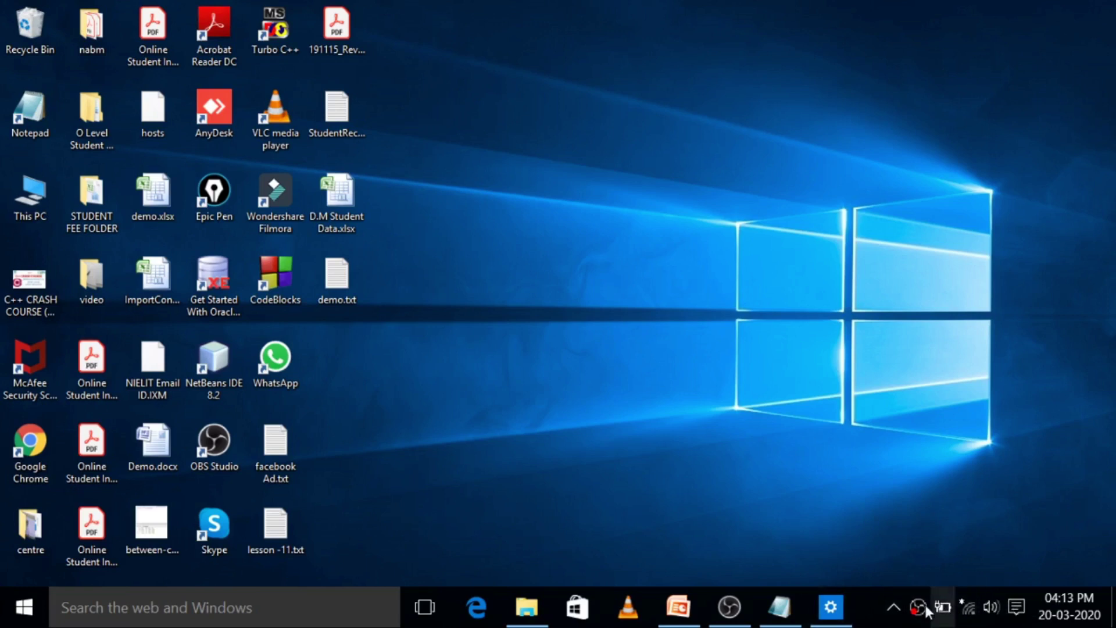
{"action": "left_click", "coordinate": [891, 616]}
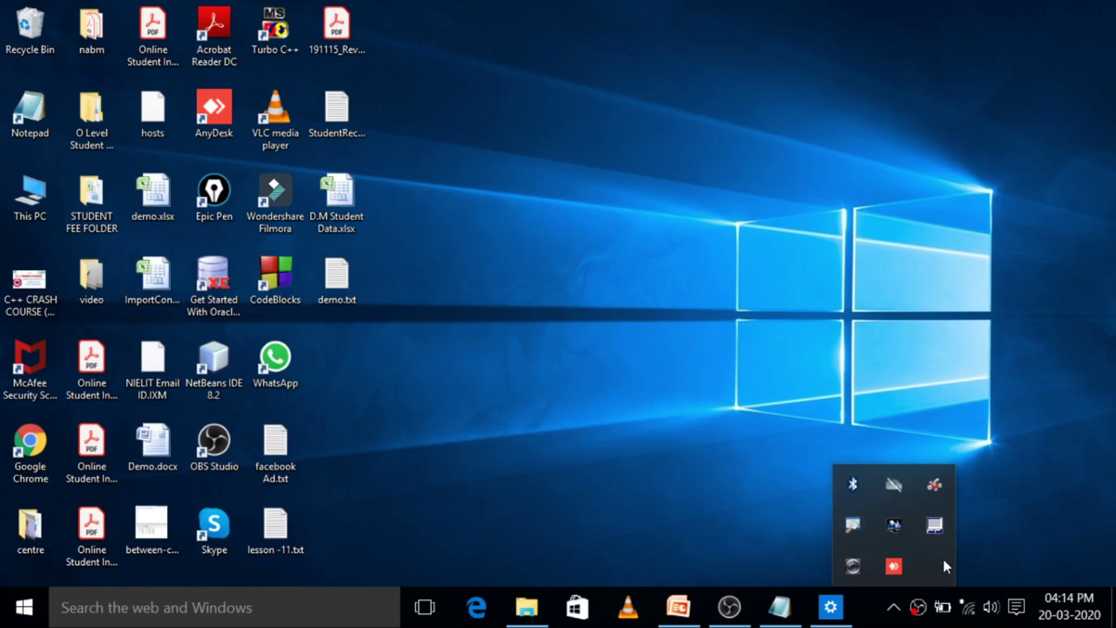
{"action": "left_click", "coordinate": [604, 218]}
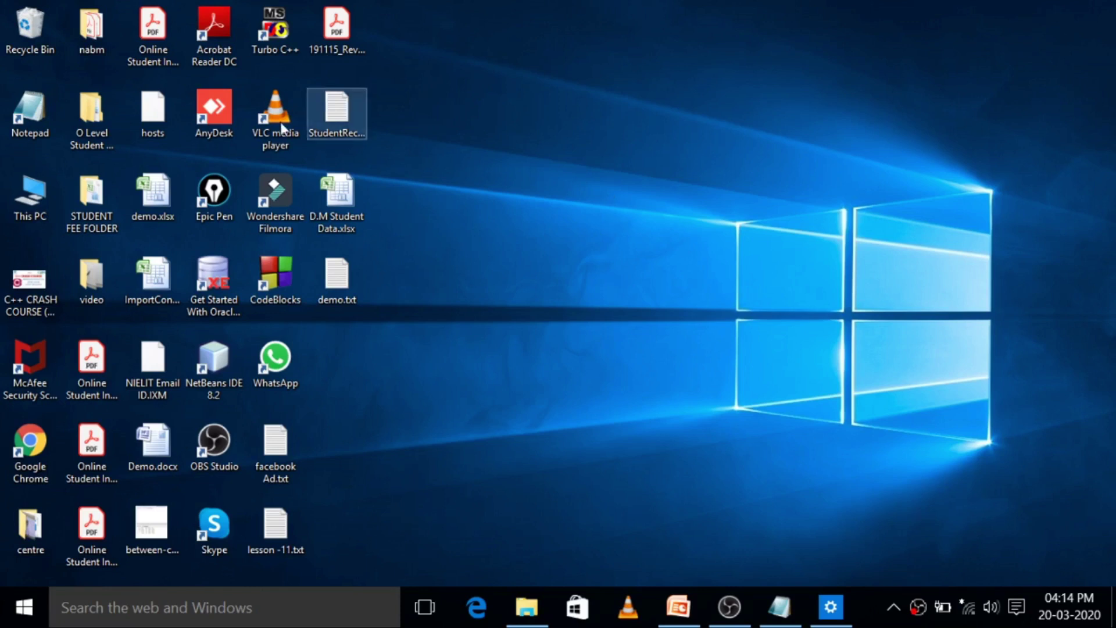
Open This PC to view its folders and drives, close it, and refresh the desktop.
{"action": "double_click", "coordinate": [24, 197]}
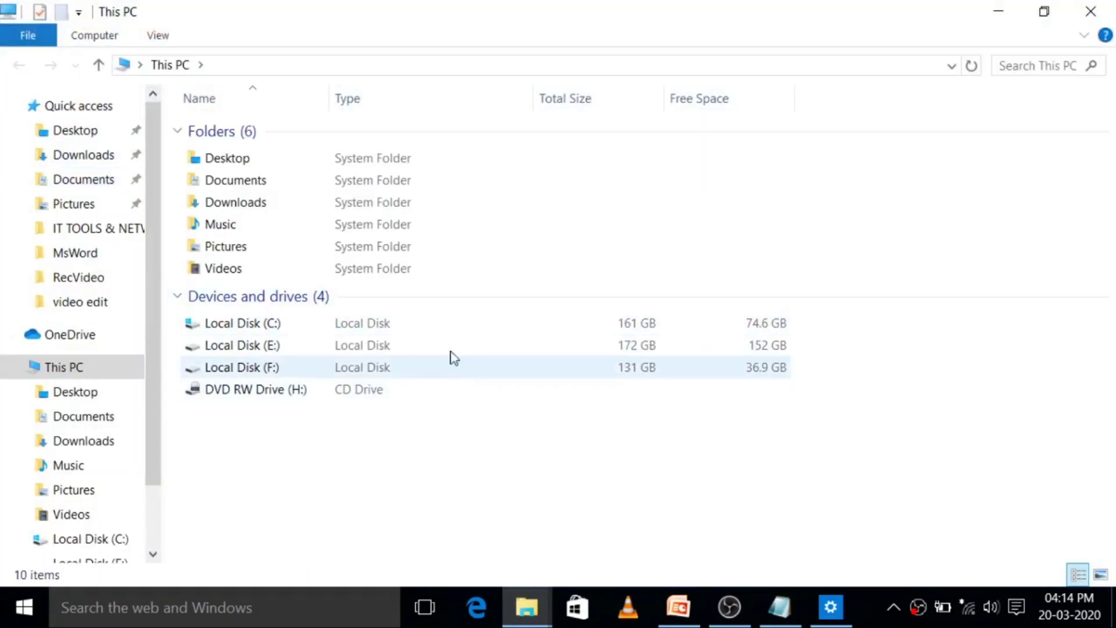
{"action": "left_click", "coordinate": [1111, 6]}
{"action": "right_click", "coordinate": [680, 93]}
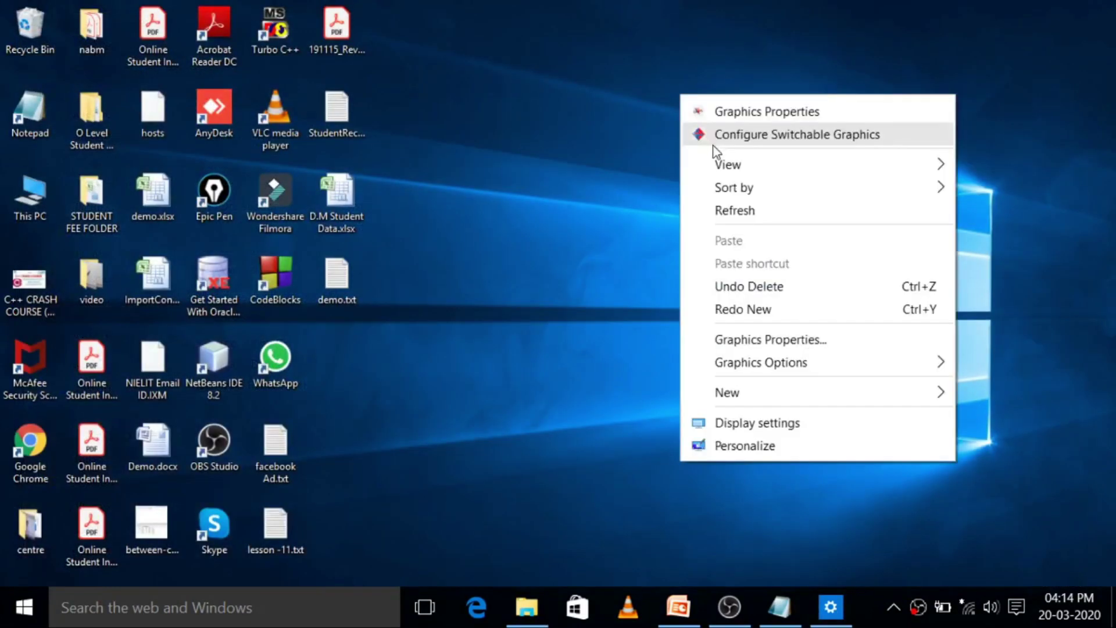
{"action": "left_click", "coordinate": [749, 208]}
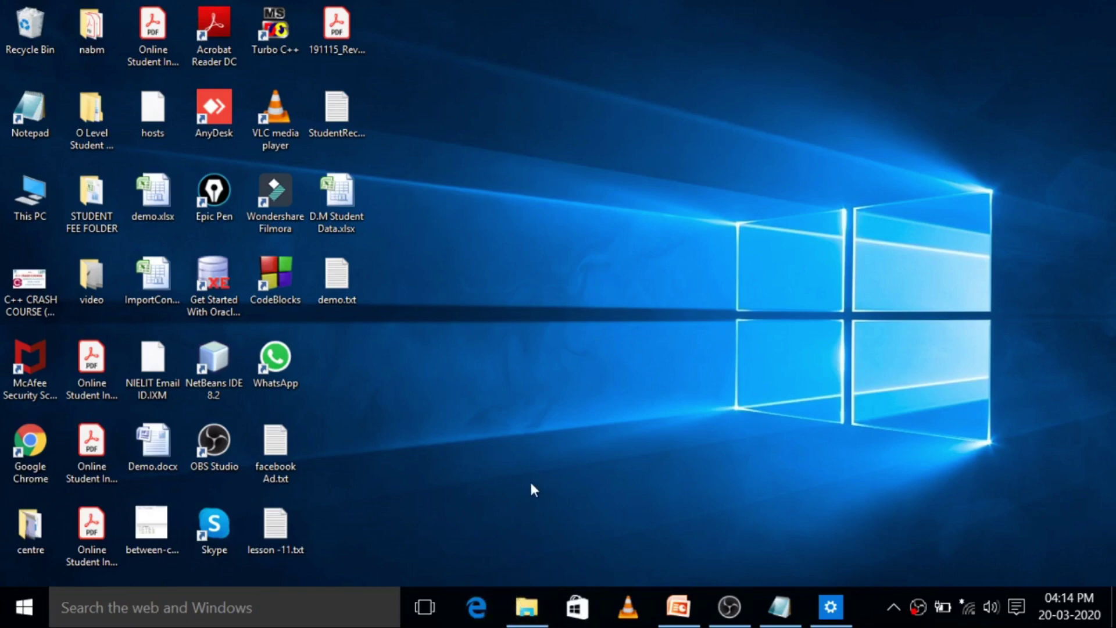
Search the Start menu for "not" and pin the Notepad desktop app to the taskbar.
{"action": "left_click", "coordinate": [27, 609]}
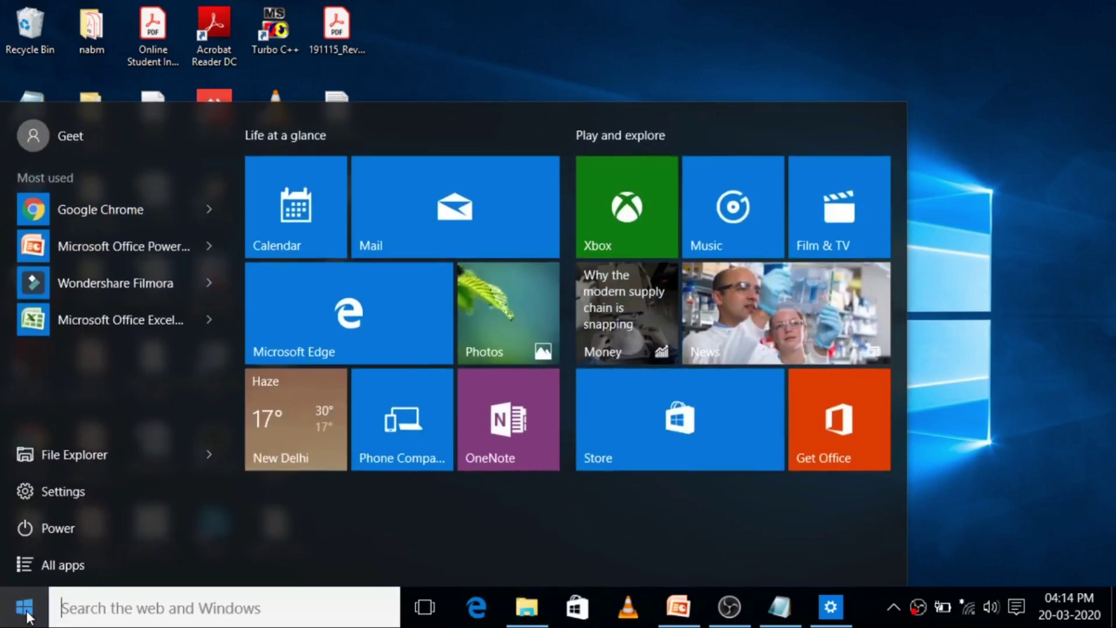
{"action": "type", "text": "ni"}
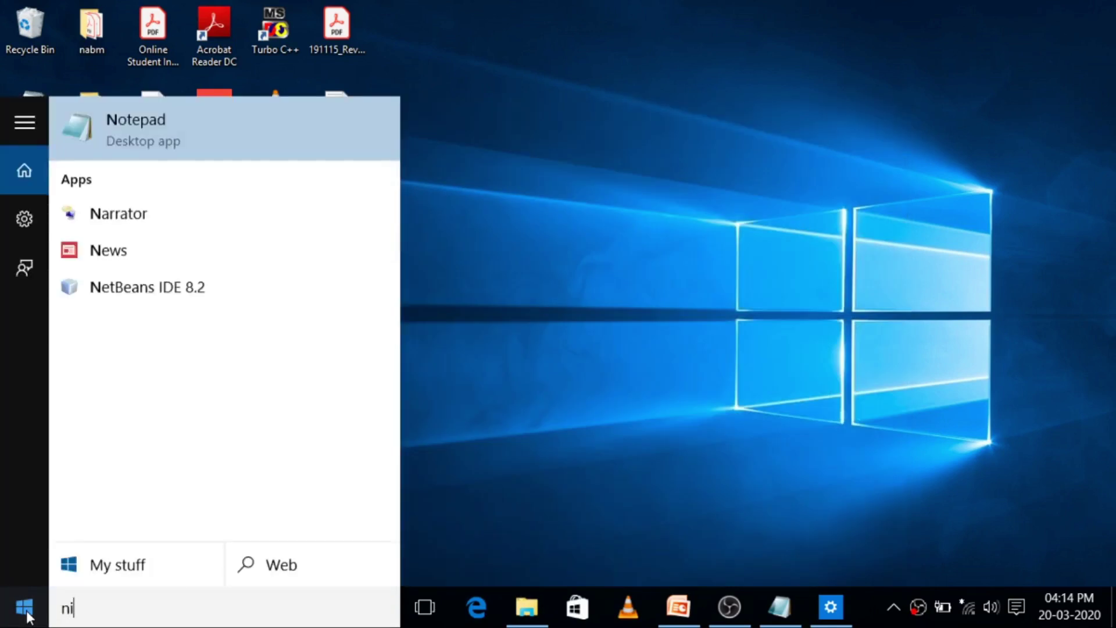
{"action": "key", "text": "BackSpace"}
{"action": "type", "text": "ot"}
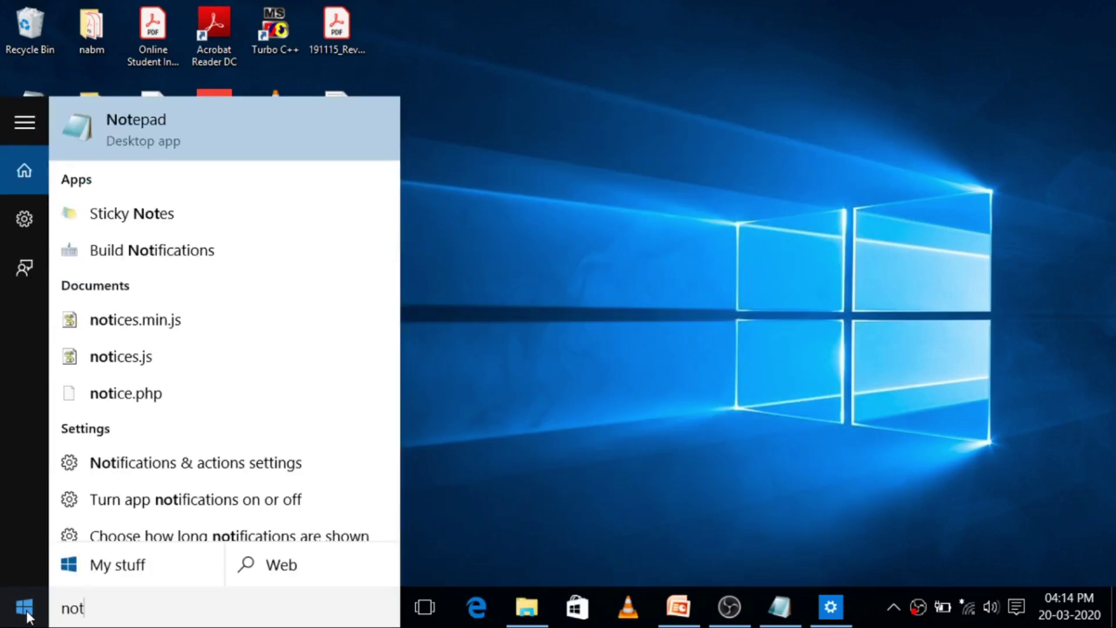
{"action": "right_click", "coordinate": [121, 123]}
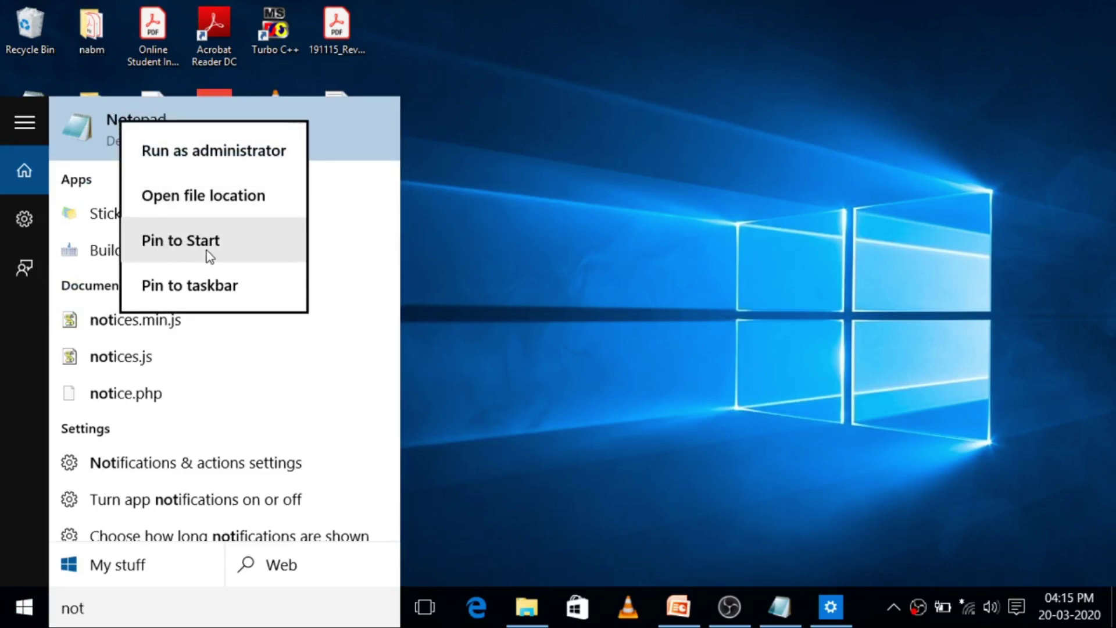
{"action": "left_click", "coordinate": [221, 298]}
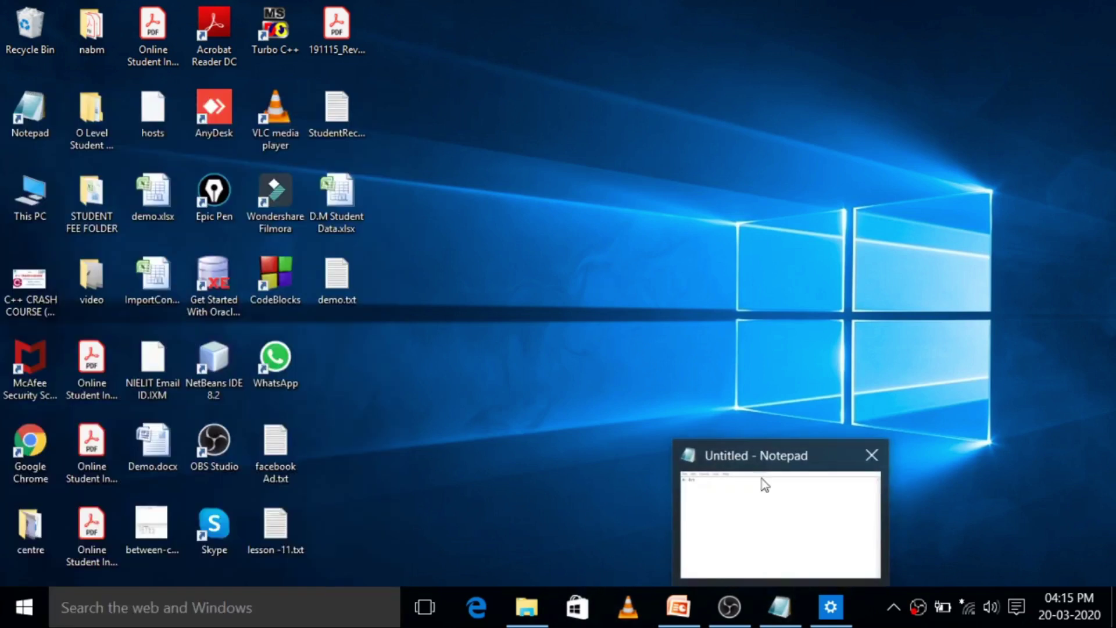
Close the untitled Notepad document without saving its changes, and close the Settings window.
{"action": "left_click", "coordinate": [795, 614]}
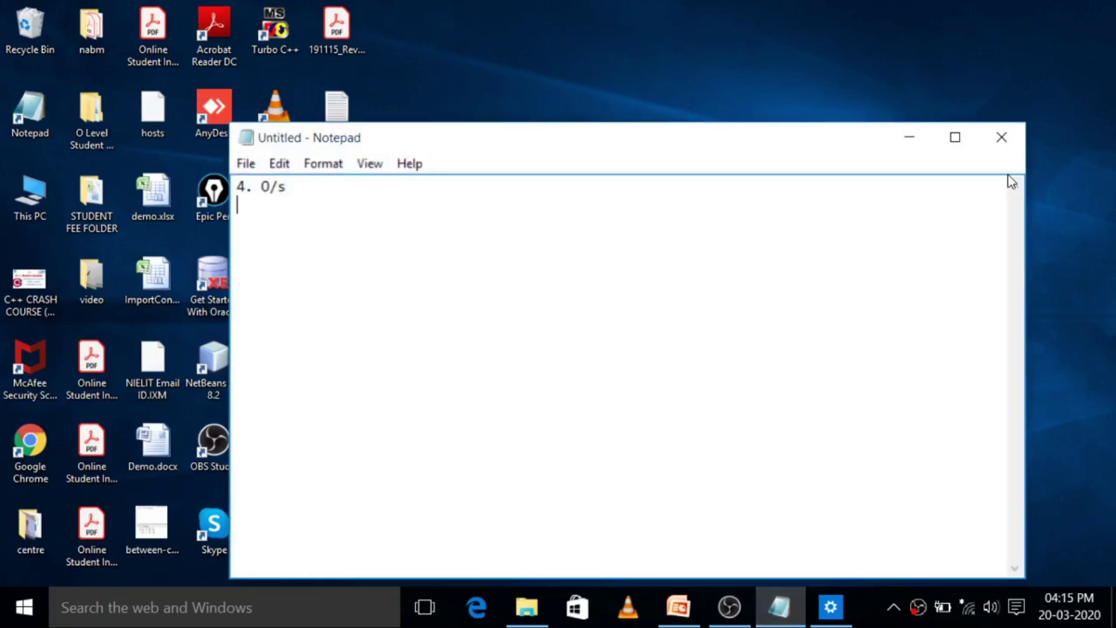
{"action": "left_click", "coordinate": [1006, 133]}
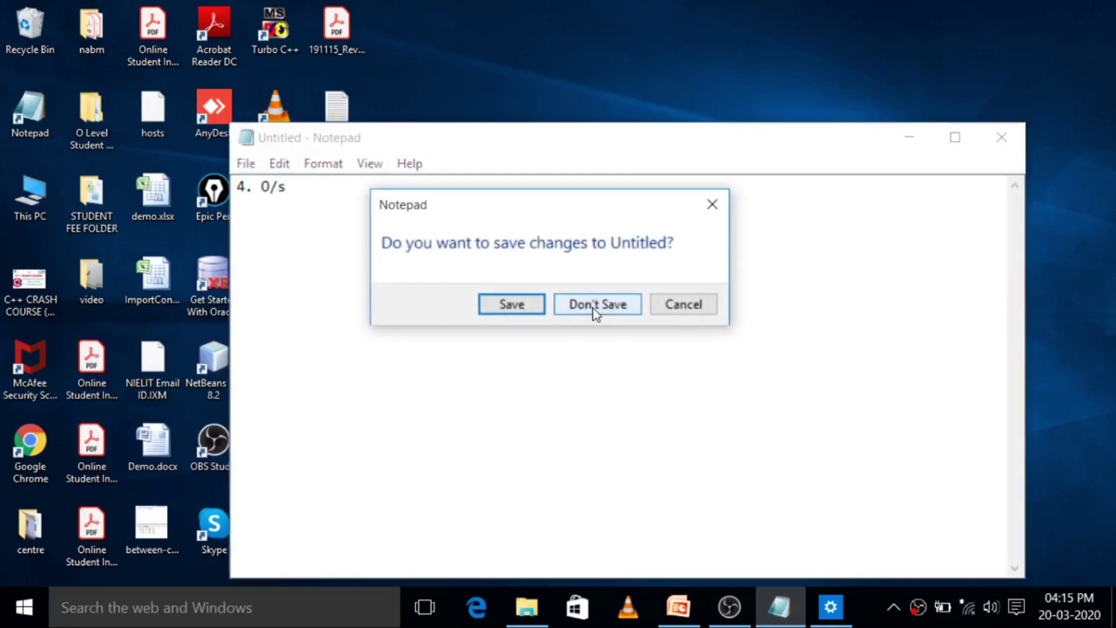
{"action": "left_click", "coordinate": [593, 308]}
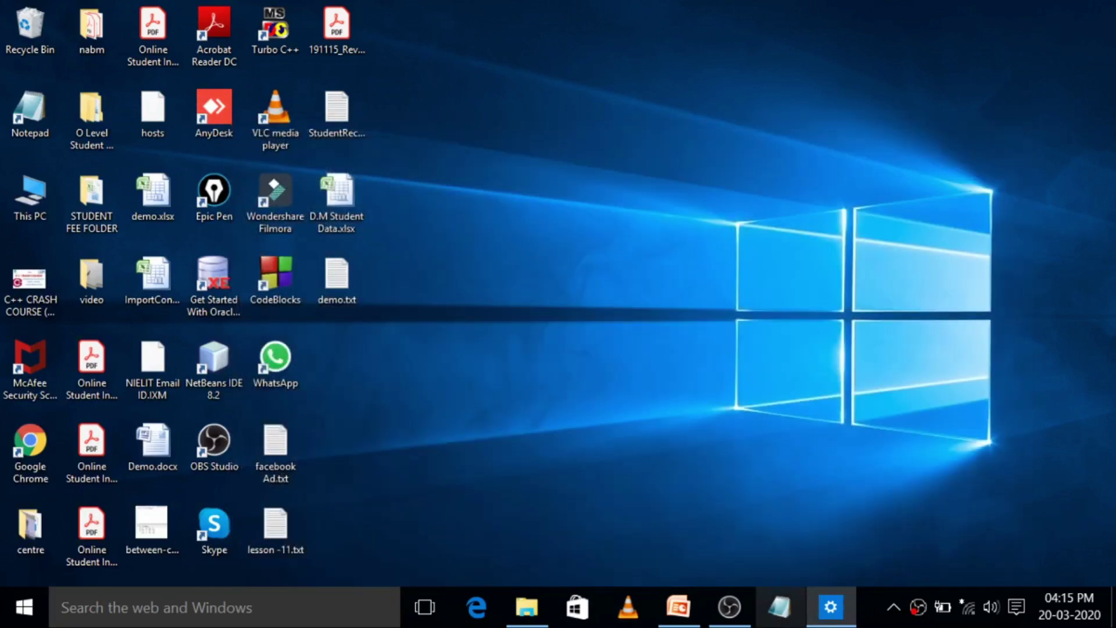
{"action": "left_click", "coordinate": [830, 608]}
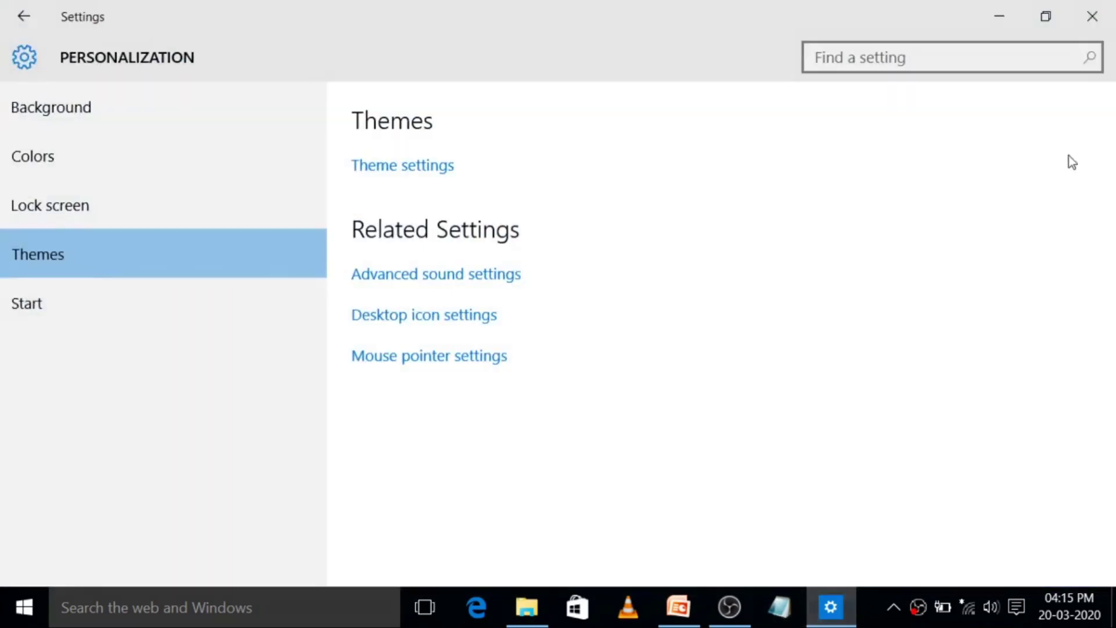
{"action": "left_click", "coordinate": [1092, 17]}
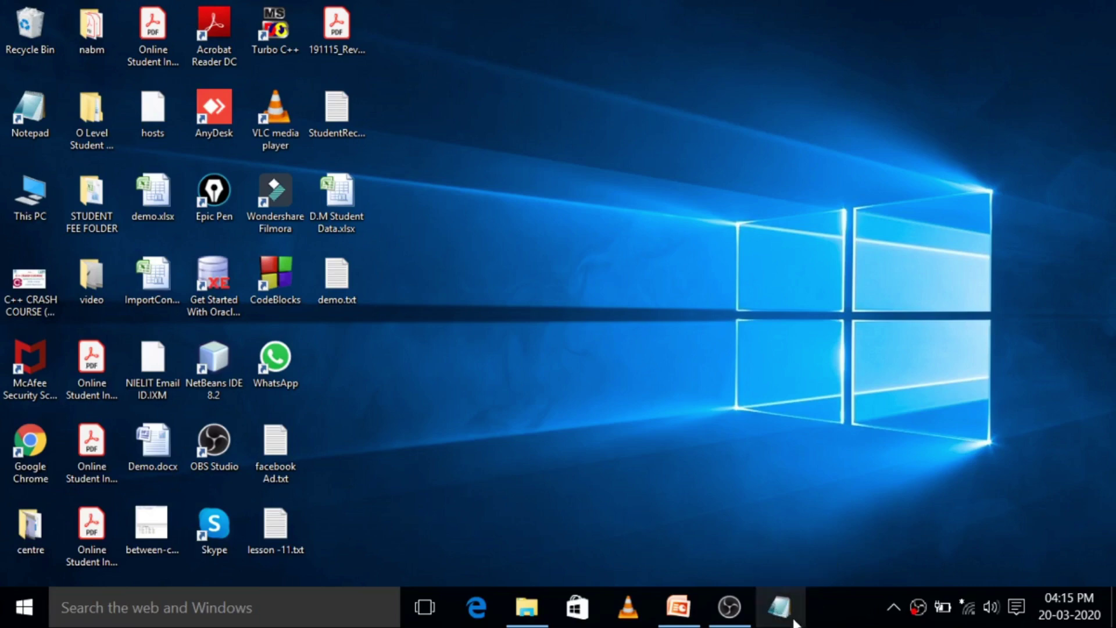
Launch Notepad from its pinned taskbar shortcut and close it, and refresh the desktop.
{"action": "left_click", "coordinate": [778, 608]}
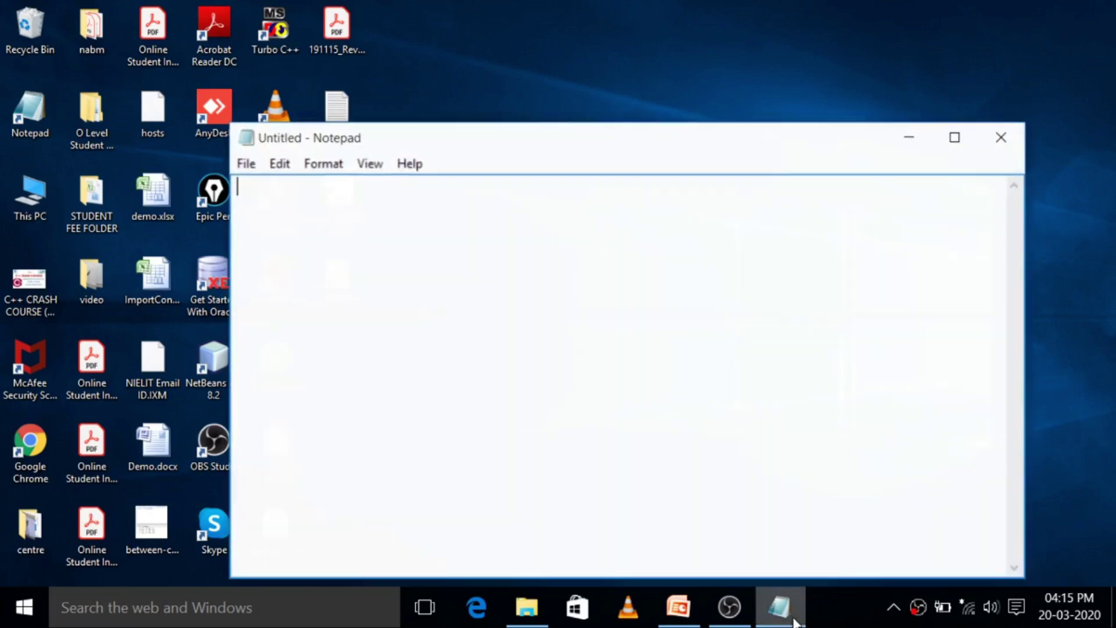
{"action": "left_click", "coordinate": [1002, 138]}
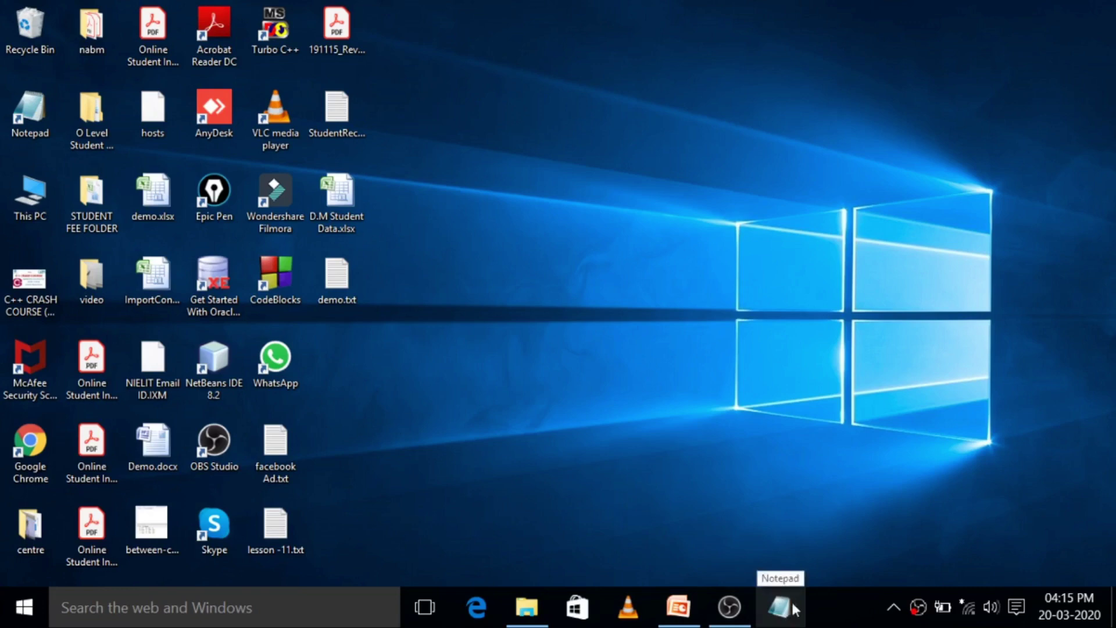
{"action": "right_click", "coordinate": [846, 370]}
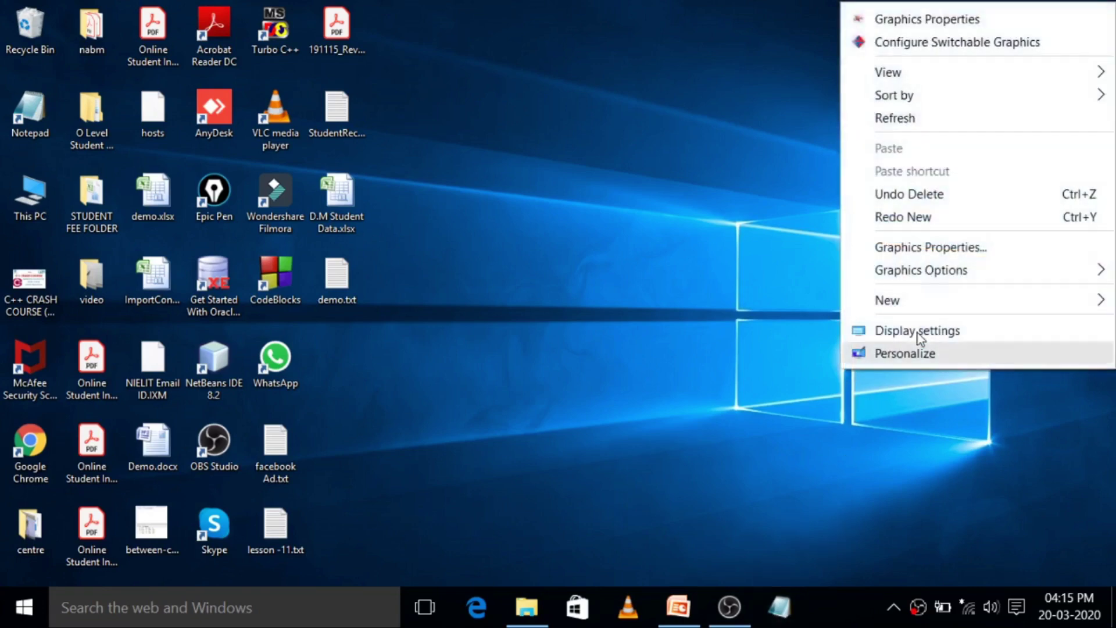
{"action": "left_click", "coordinate": [988, 117]}
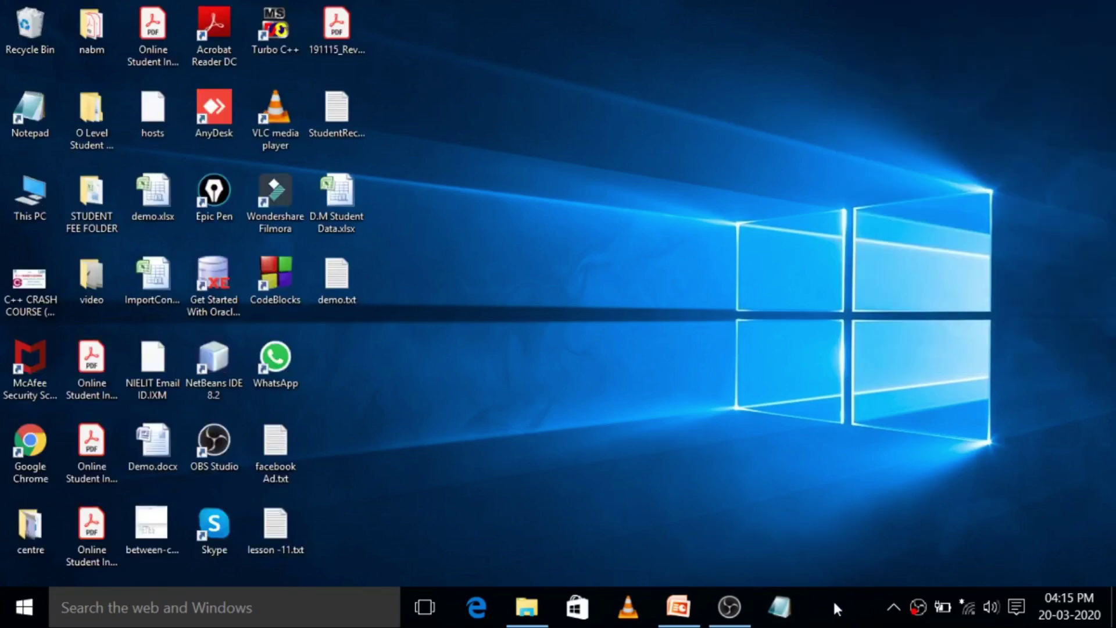
Unpin Notepad from the taskbar, and launch it from its desktop shortcut before closing it.
{"action": "right_click", "coordinate": [795, 599]}
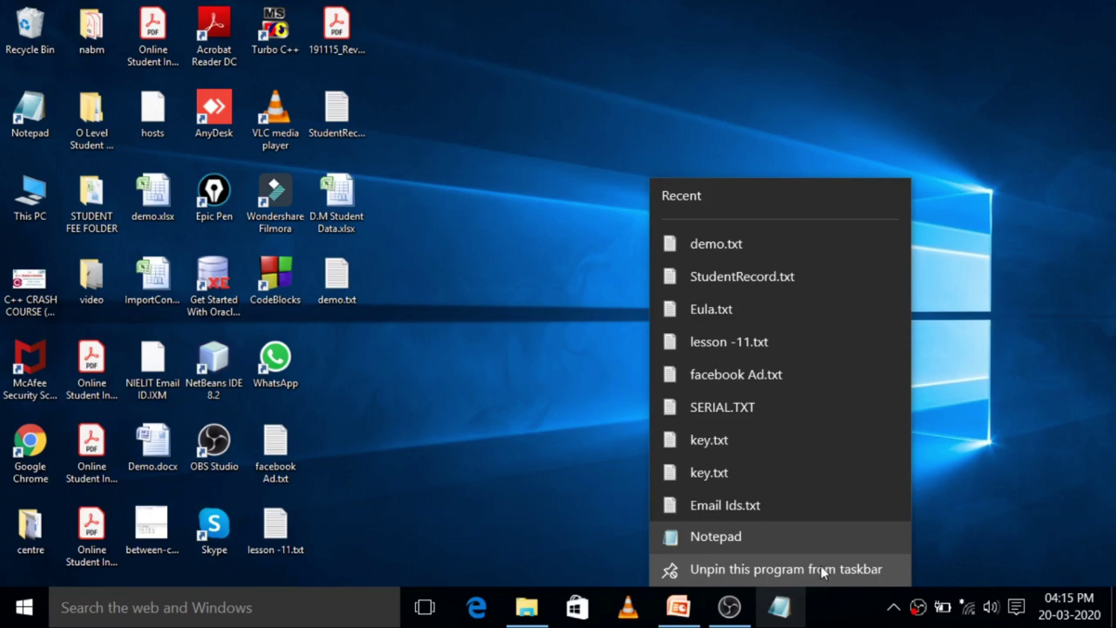
{"action": "left_click", "coordinate": [743, 569]}
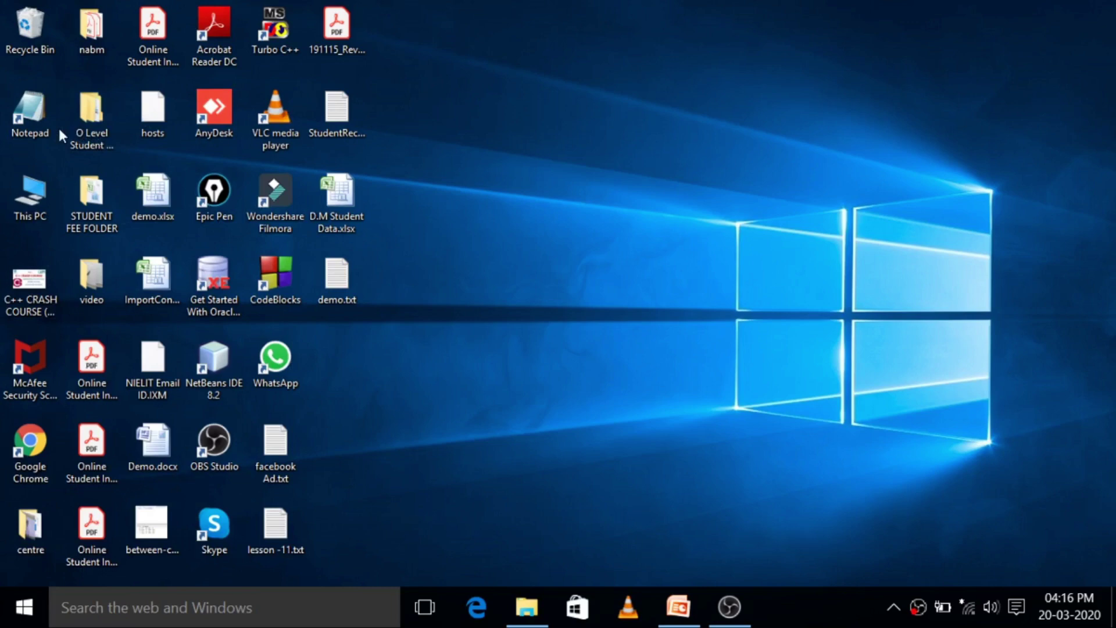
{"action": "double_click", "coordinate": [25, 113]}
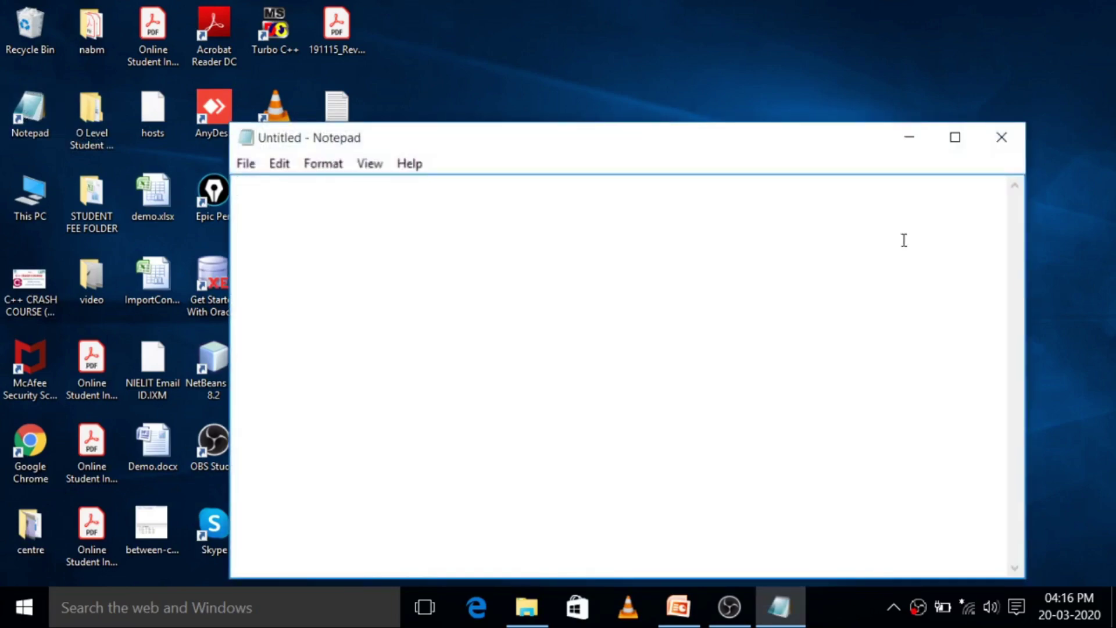
{"action": "left_click", "coordinate": [1009, 149]}
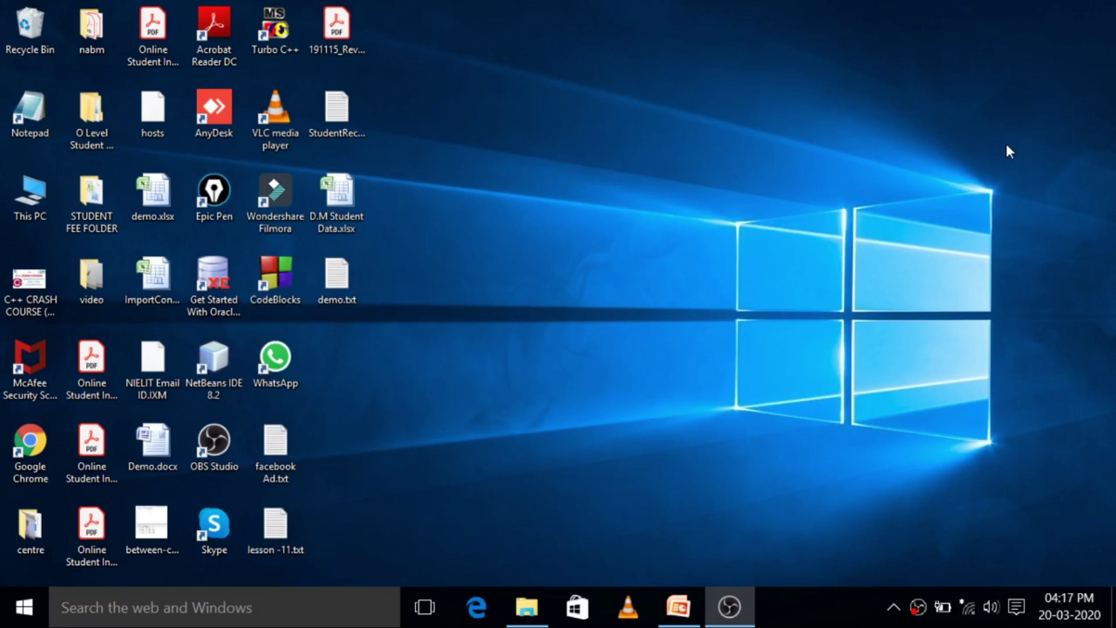
Search the Start menu for "cm", open Command Prompt, and reposition its window on the desktop.
{"action": "left_click", "coordinate": [8, 620]}
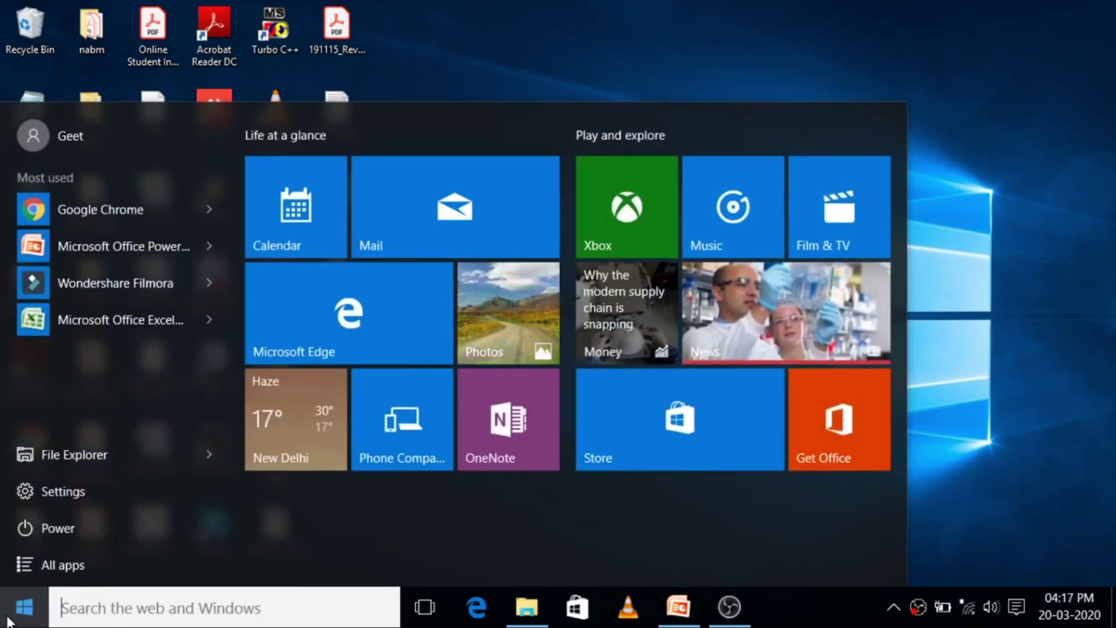
{"action": "type", "text": "cm"}
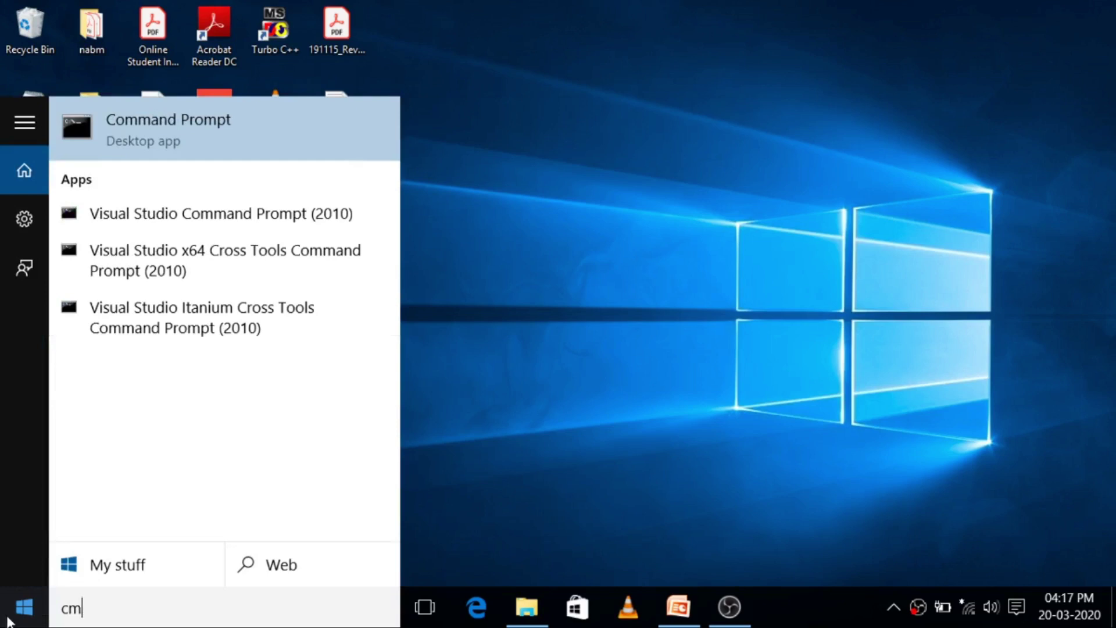
{"action": "left_click", "coordinate": [308, 135]}
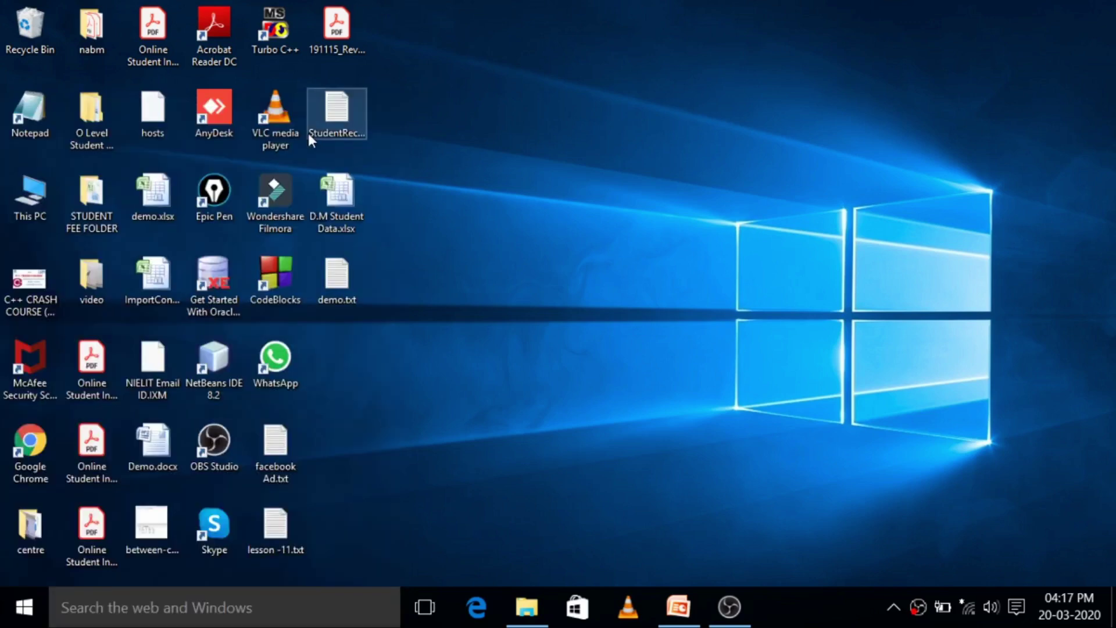
{"action": "left_click_drag", "start_coordinate": [607, 116], "coordinate": [681, 57]}
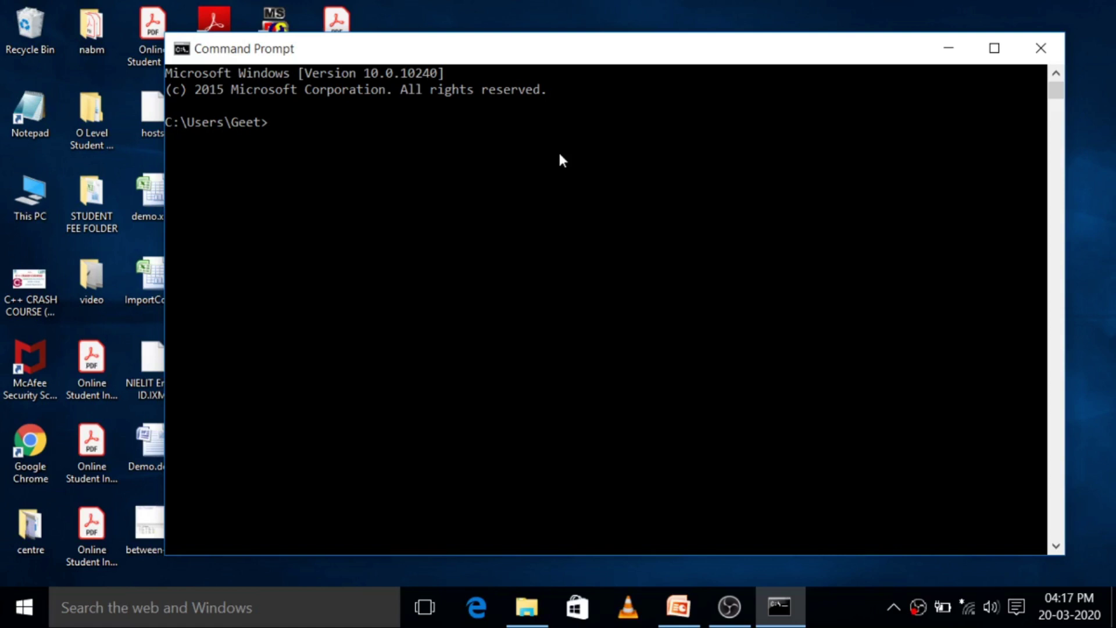
Launch Notepad by running the command "notepad" in Command Prompt, and close the Notepad window.
{"action": "type", "text": "notepad"}
{"action": "key", "text": "Return"}
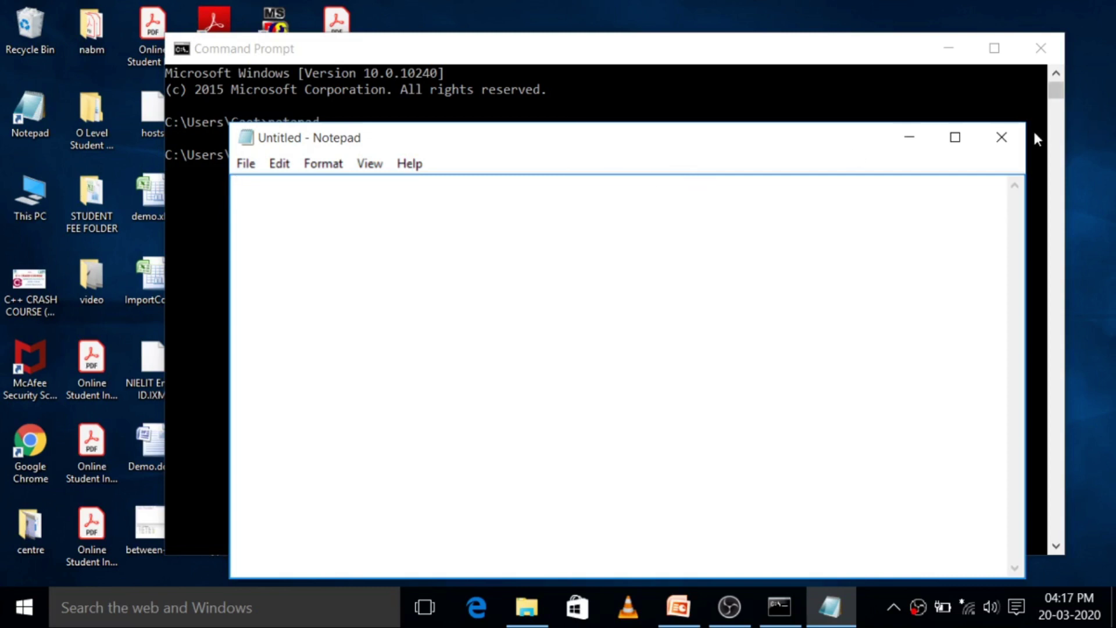
{"action": "left_click", "coordinate": [1012, 138]}
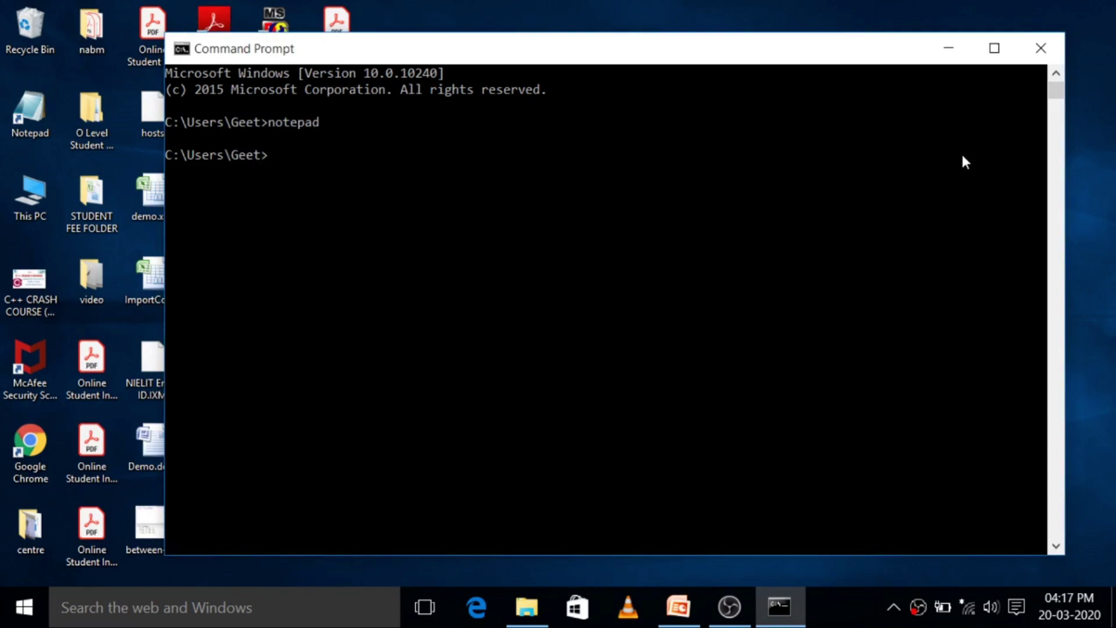
Close Command Prompt by running the "exit" command.
{"action": "type", "text": "Sh"}
{"action": "key", "text": "BackSpace"}
{"action": "key", "text": "BackSpace"}
{"action": "type", "text": "exit"}
{"action": "key", "text": "Return"}
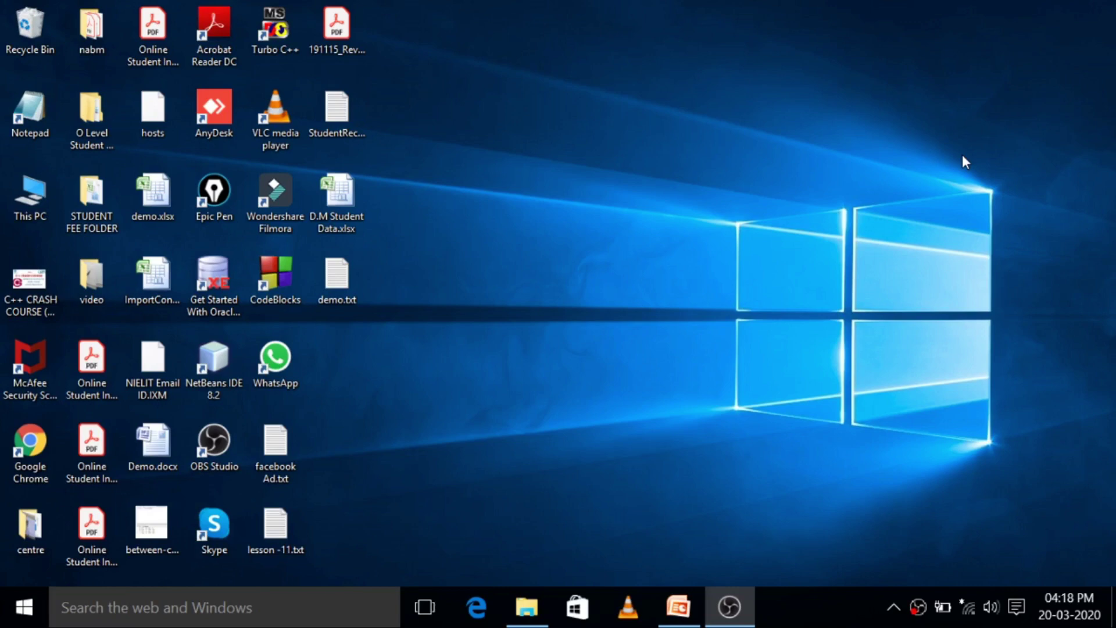
Launch Microsoft Office Excel from the Start menu's most used apps, and close the blank workbook.
{"action": "left_click", "coordinate": [25, 606]}
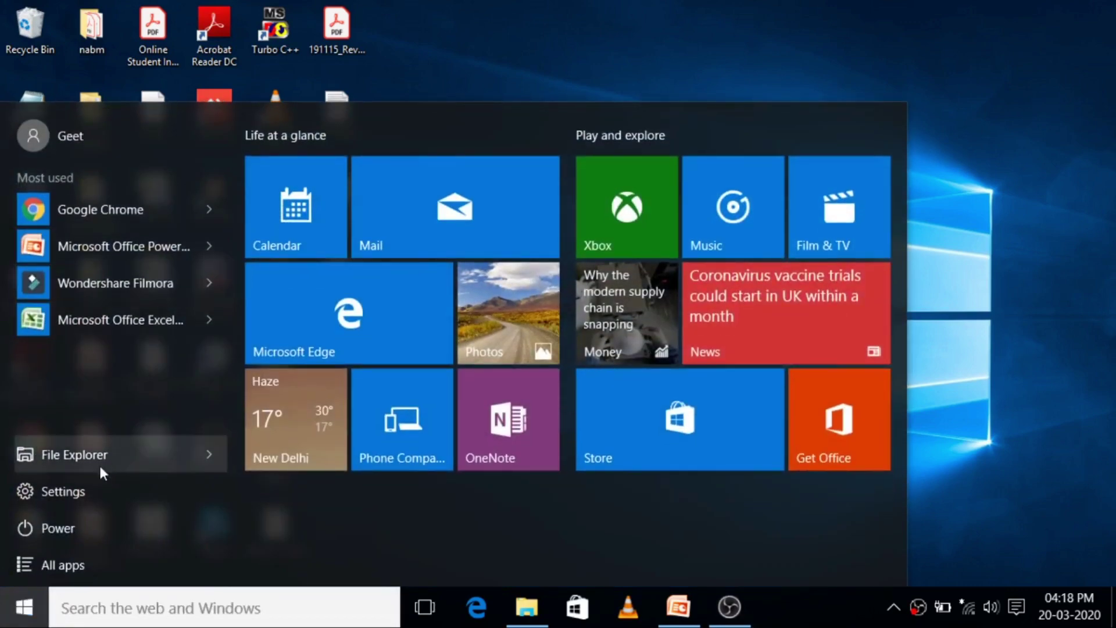
{"action": "left_click", "coordinate": [143, 321]}
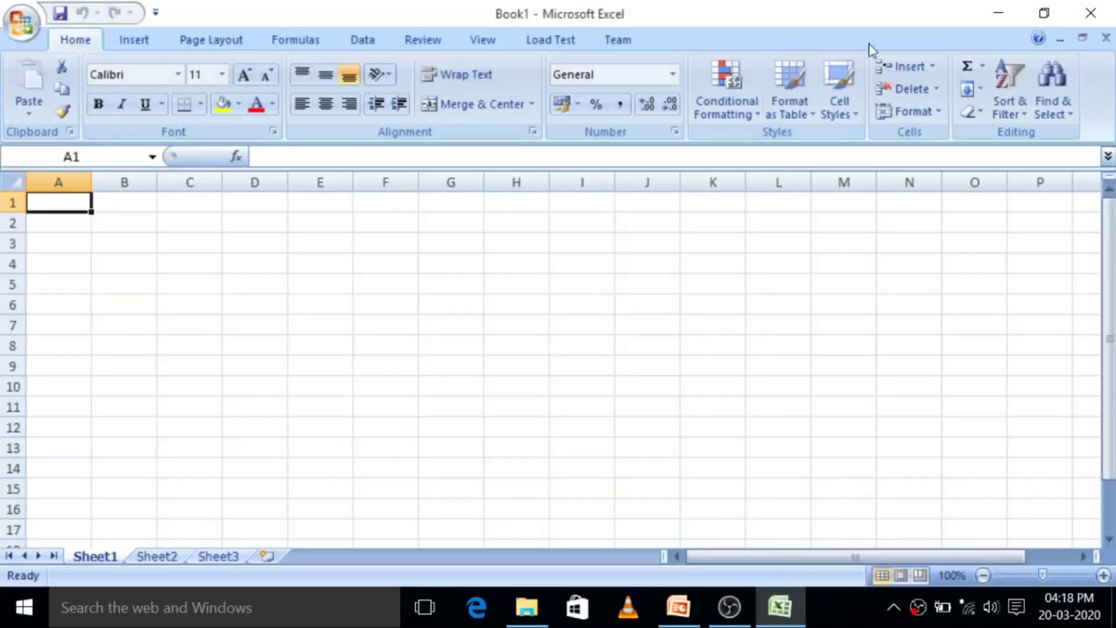
{"action": "left_click", "coordinate": [1090, 14]}
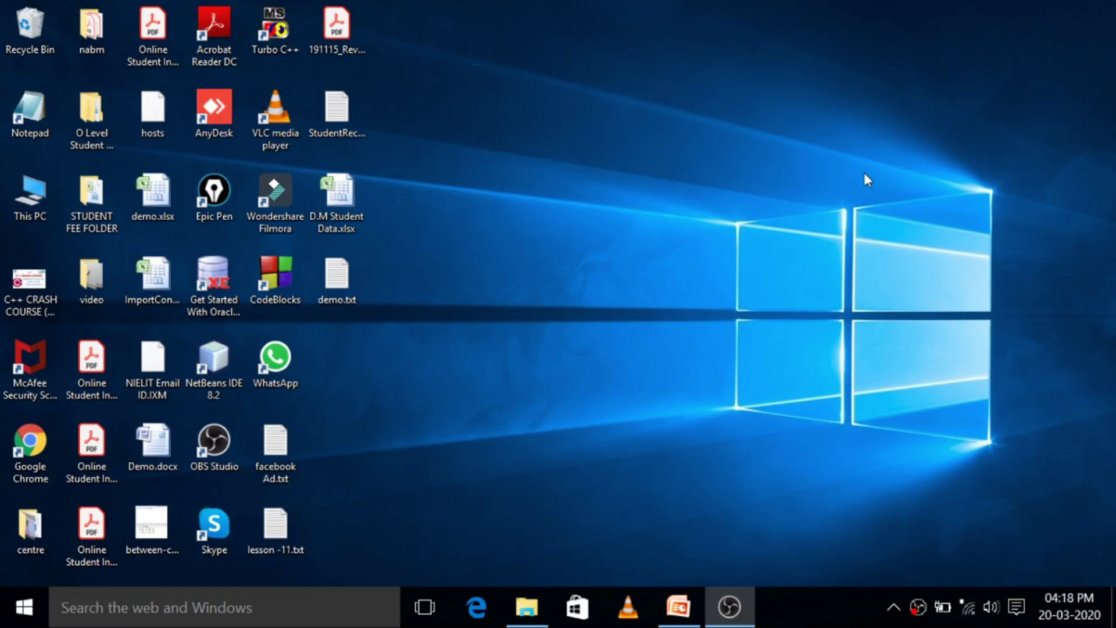
View the clock and calendar pop-up from the taskbar's date and time, and dismiss it.
{"action": "left_click", "coordinate": [770, 459]}
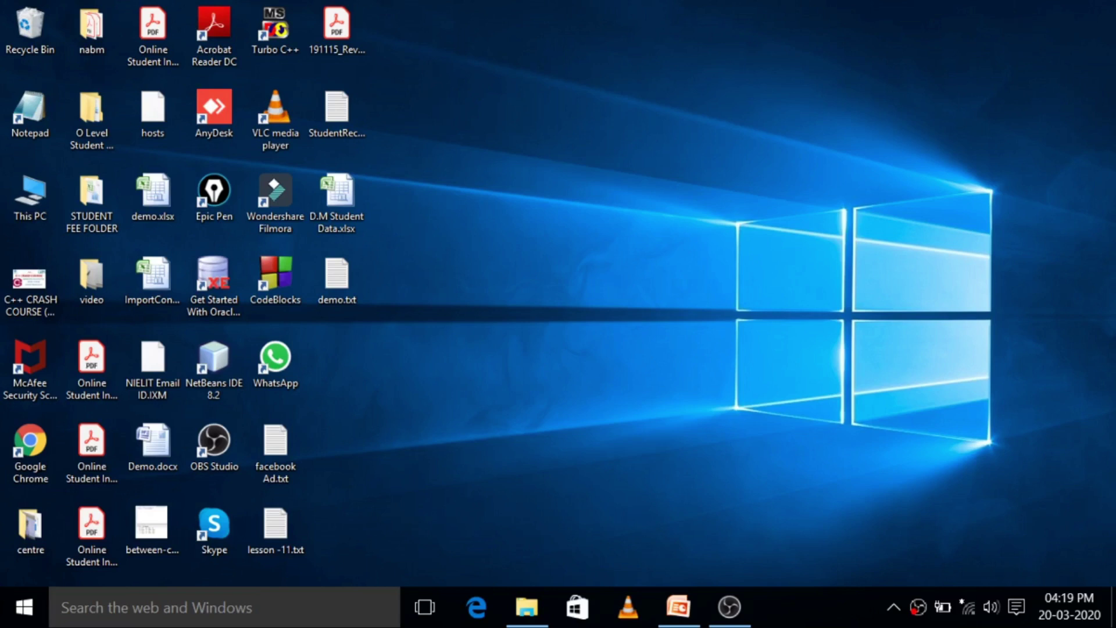
{"action": "left_click", "coordinate": [1063, 616]}
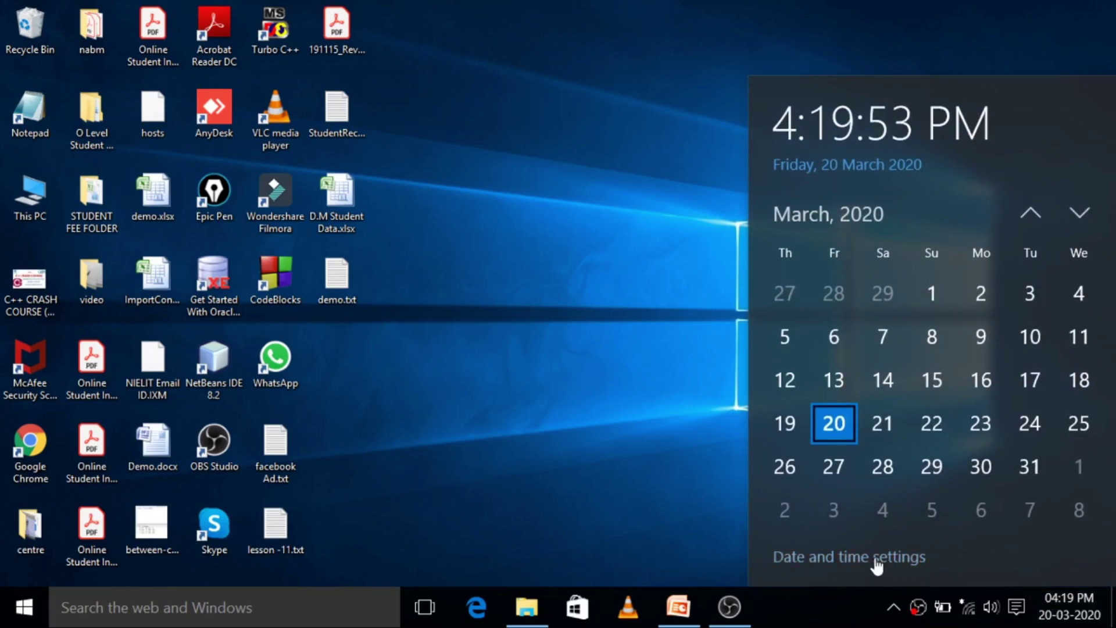
{"action": "left_click", "coordinate": [633, 462]}
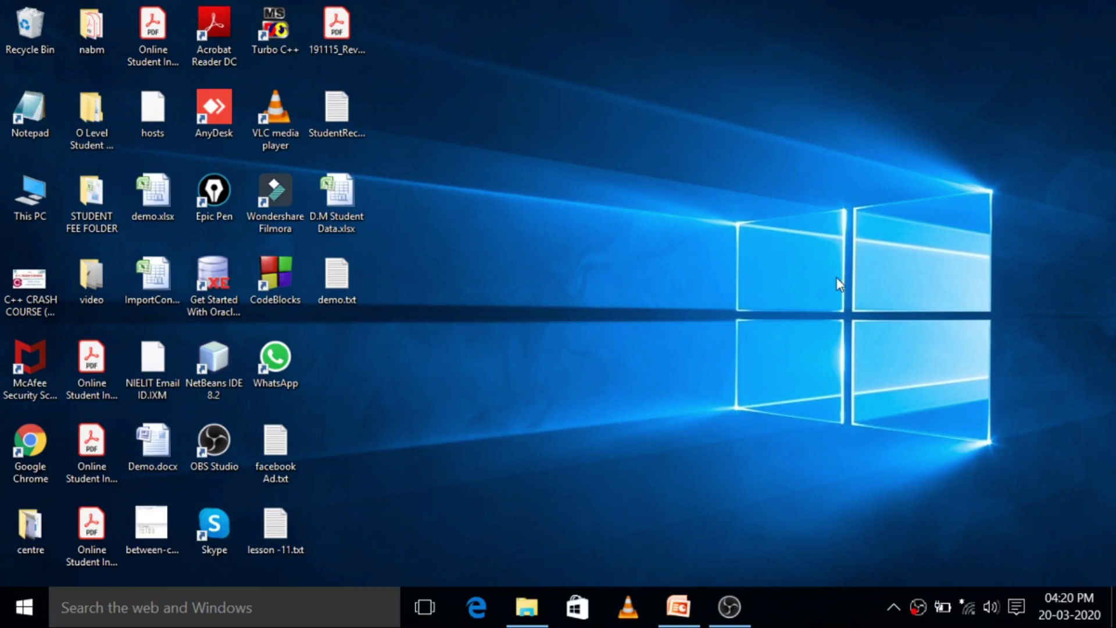
Open the desktop's personalization settings and bring up the mouse pointer settings from the Themes page.
{"action": "right_click", "coordinate": [689, 234]}
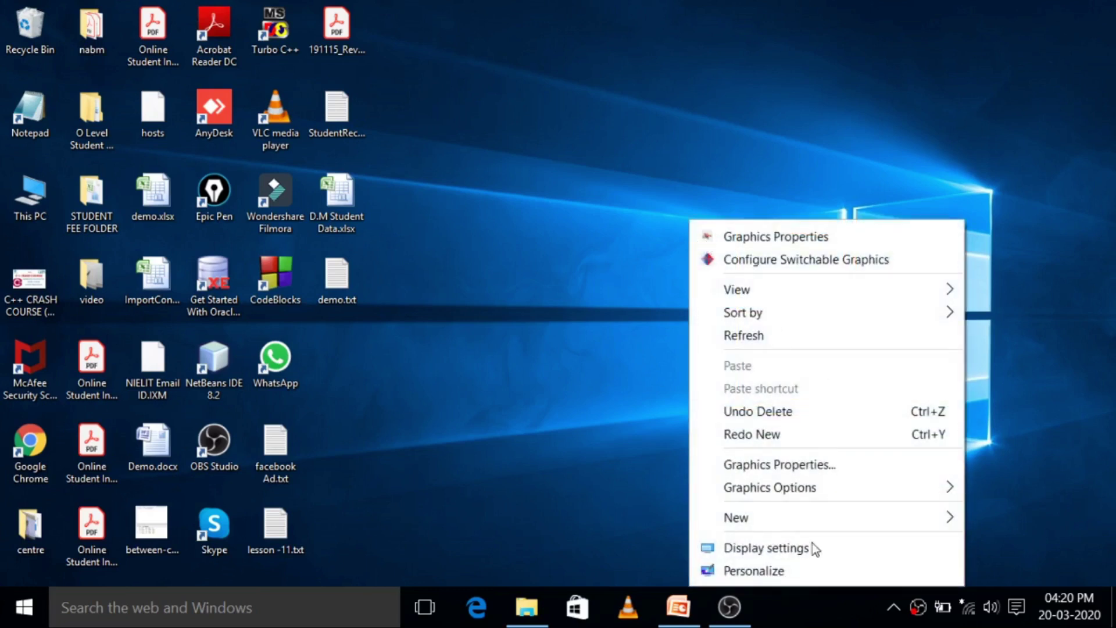
{"action": "left_click", "coordinate": [788, 575]}
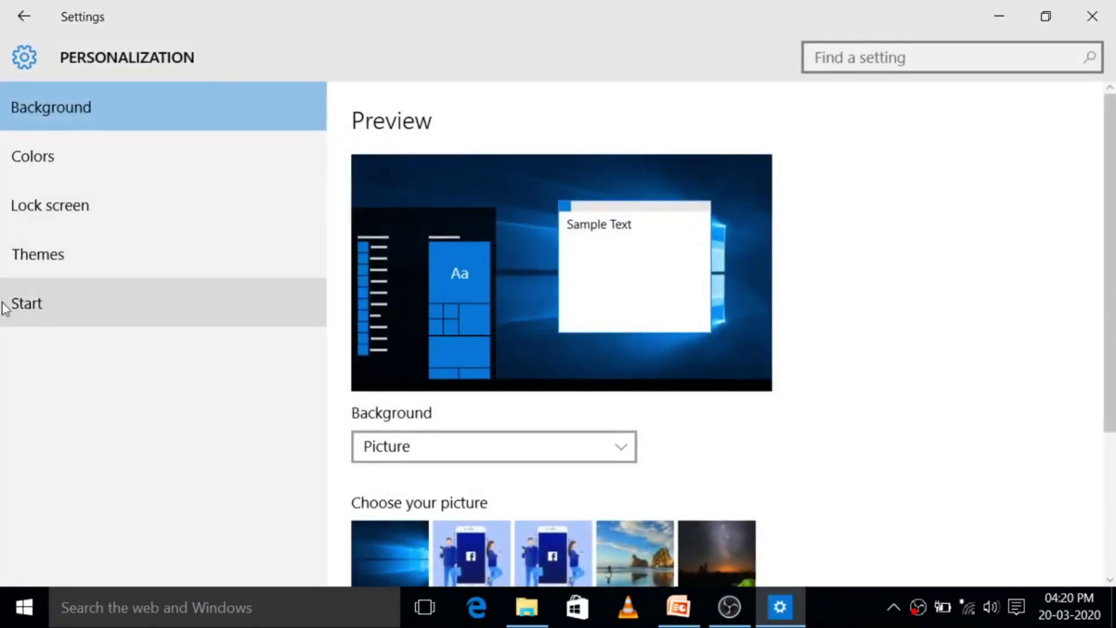
{"action": "left_click", "coordinate": [36, 257]}
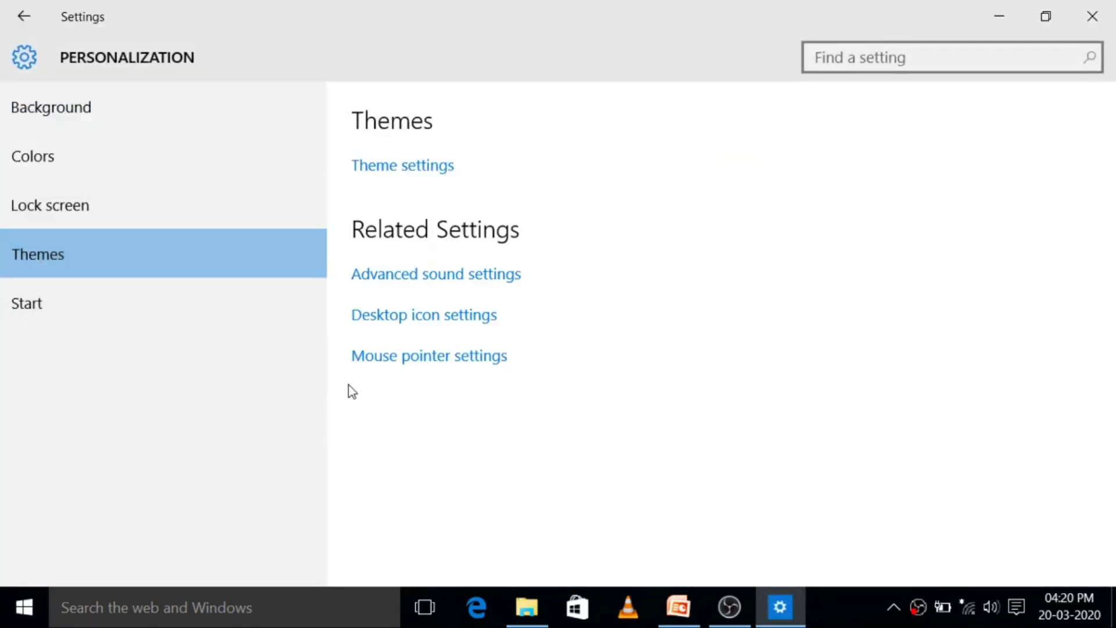
{"action": "left_click", "coordinate": [434, 365]}
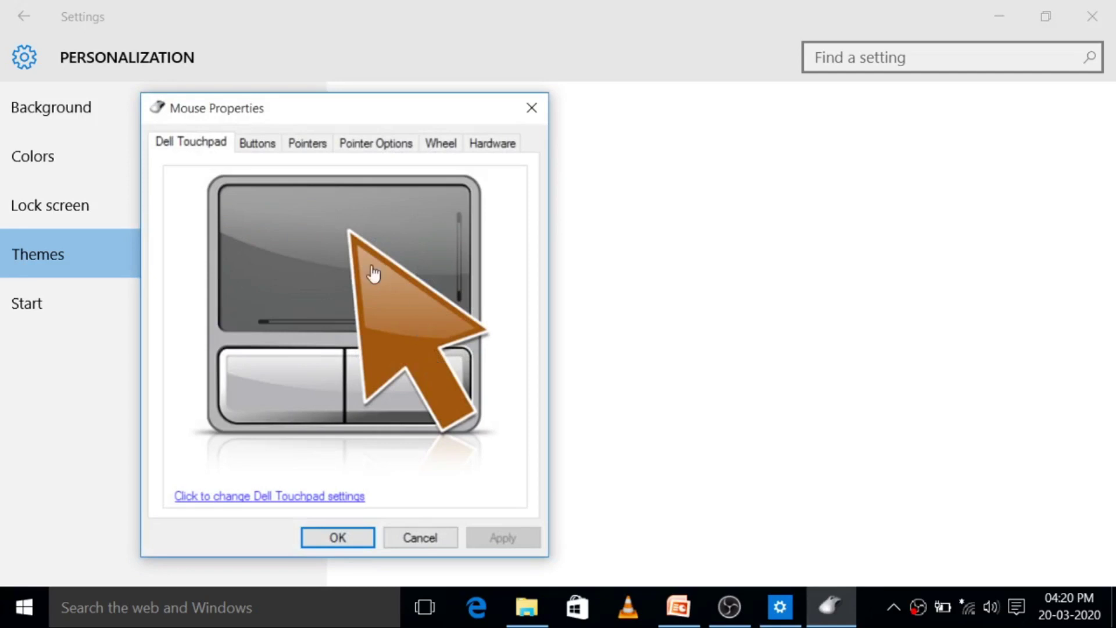
Try swapping the primary and secondary mouse buttons and slowing the double-click speed, restoring both settings.
{"action": "left_click", "coordinate": [256, 145]}
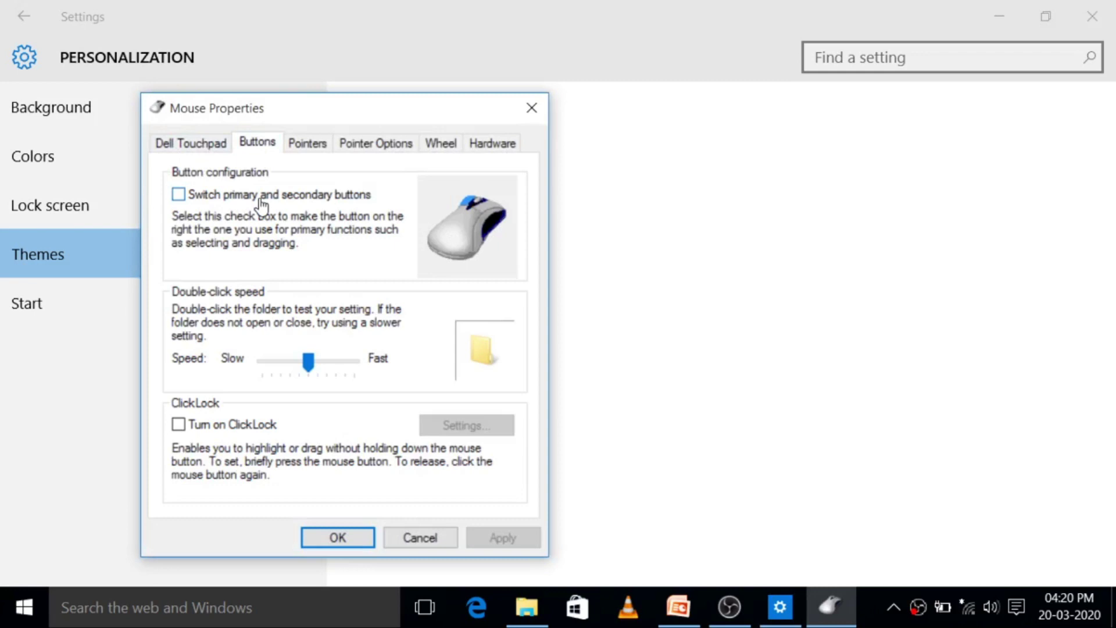
{"action": "left_click", "coordinate": [184, 197]}
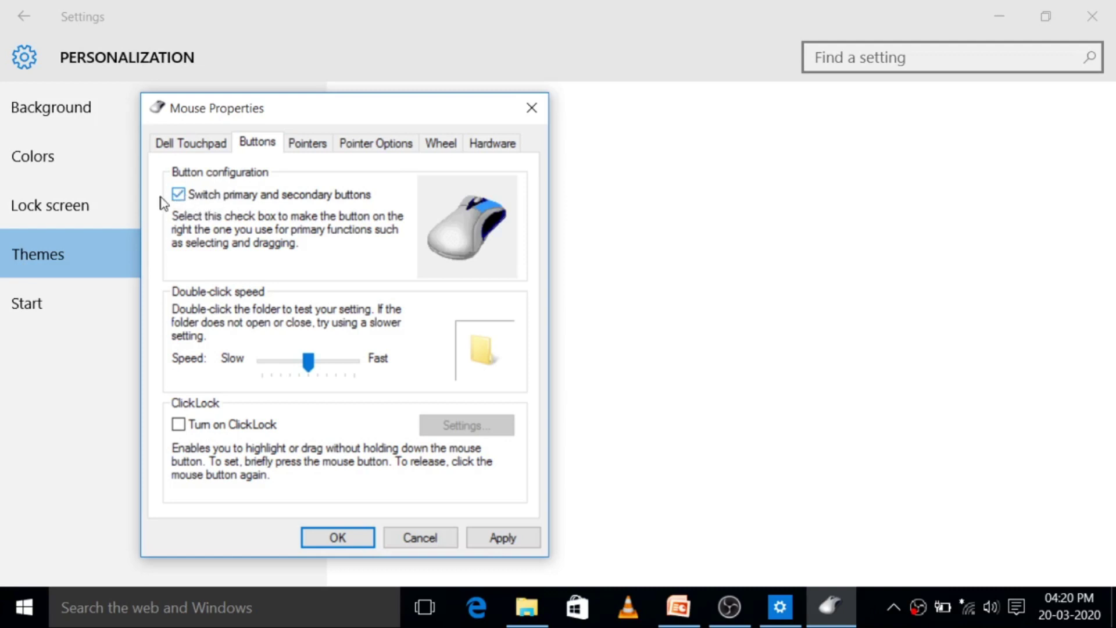
{"action": "left_click", "coordinate": [179, 195]}
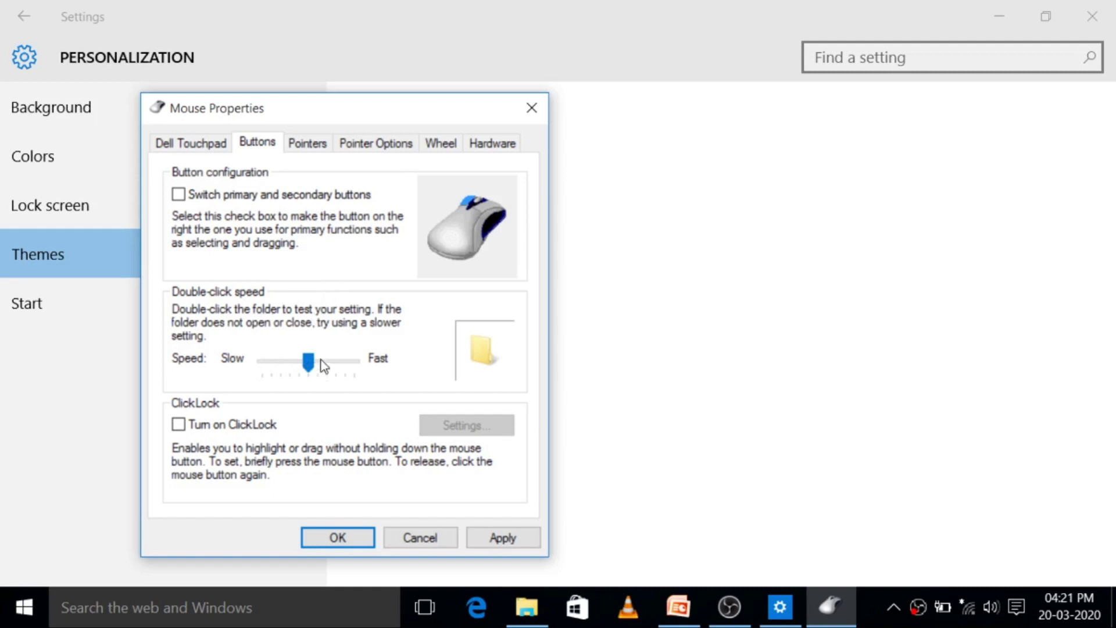
{"action": "mouse_move", "coordinate": [306, 367]}
{"action": "left_mouse_down"}
{"action": "mouse_move", "coordinate": [361, 376]}
{"action": "mouse_move", "coordinate": [310, 366]}
{"action": "left_mouse_up"}
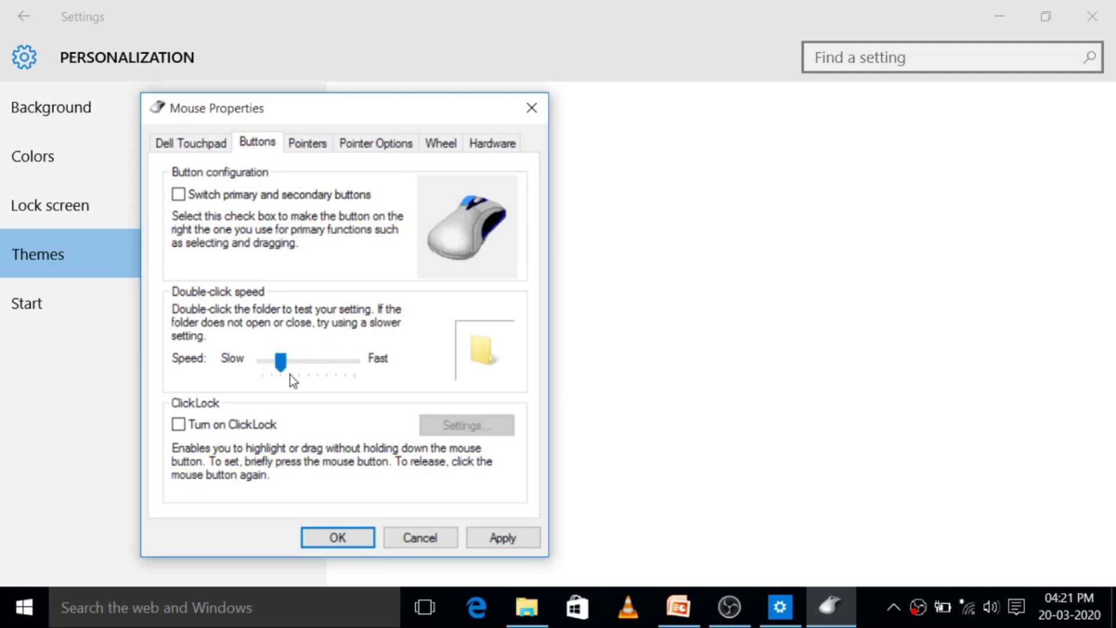
{"action": "left_click_drag", "start_coordinate": [282, 365], "coordinate": [308, 372]}
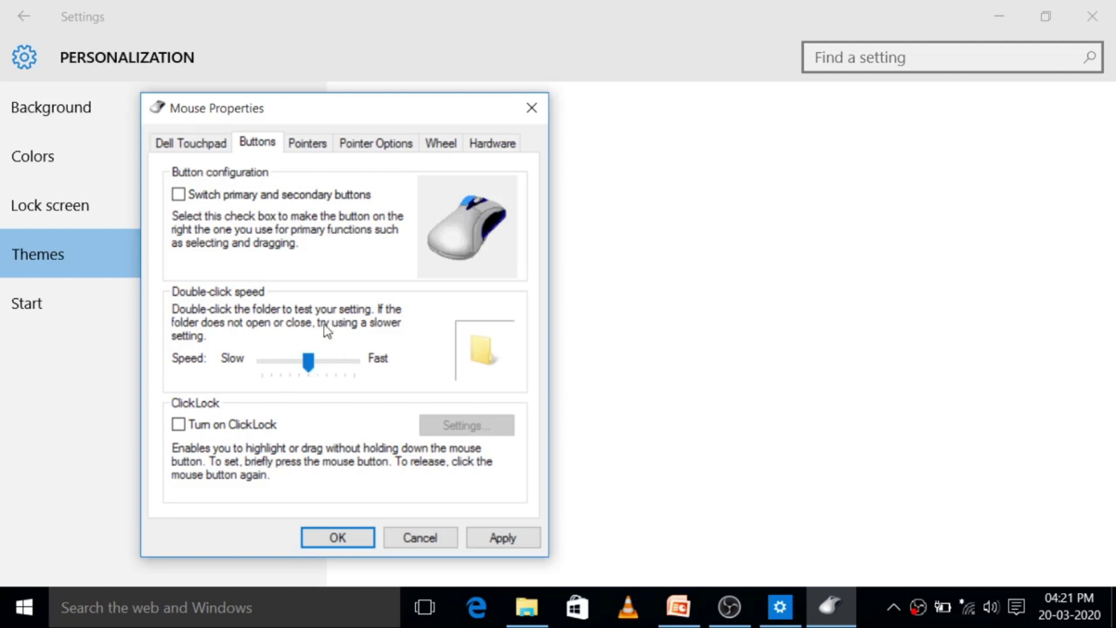
Browse the mouse pointer shapes in the Windows Default scheme, previewing cursors such as Handwriting and Link Select, and reselect Normal Select.
{"action": "left_click", "coordinate": [298, 151]}
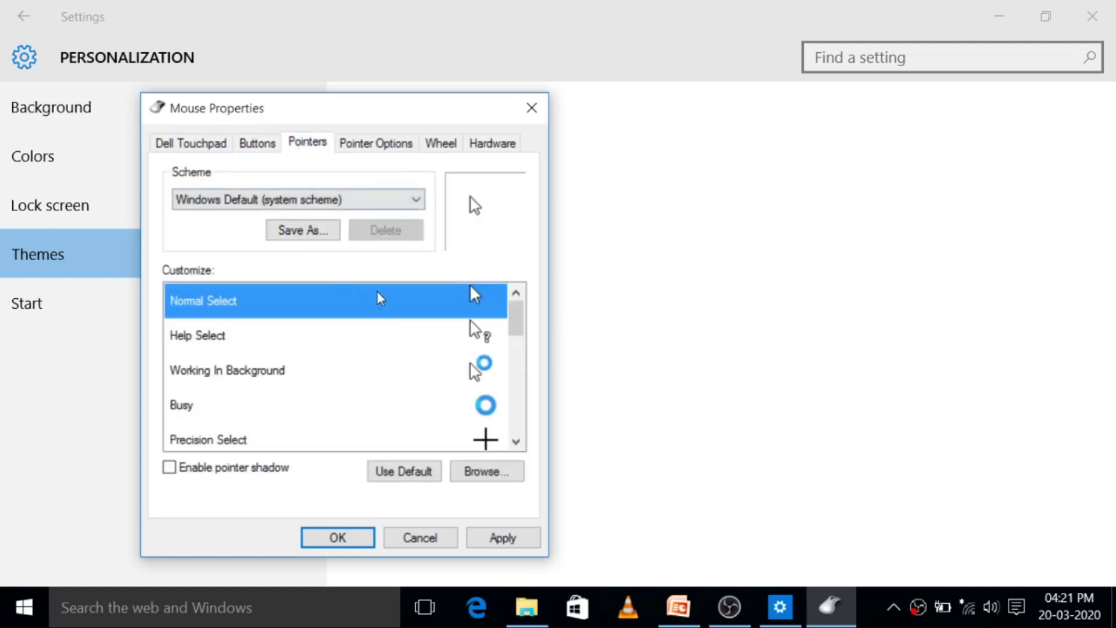
{"action": "mouse_move", "coordinate": [521, 326]}
{"action": "left_mouse_down"}
{"action": "mouse_move", "coordinate": [528, 353]}
{"action": "mouse_move", "coordinate": [526, 307]}
{"action": "left_mouse_up"}
{"action": "left_click", "coordinate": [426, 335]}
{"action": "scroll", "coordinate": [518, 324], "scroll_direction": "down", "scroll_amount": 1}
{"action": "left_click", "coordinate": [461, 381]}
{"action": "left_click", "coordinate": [463, 397]}
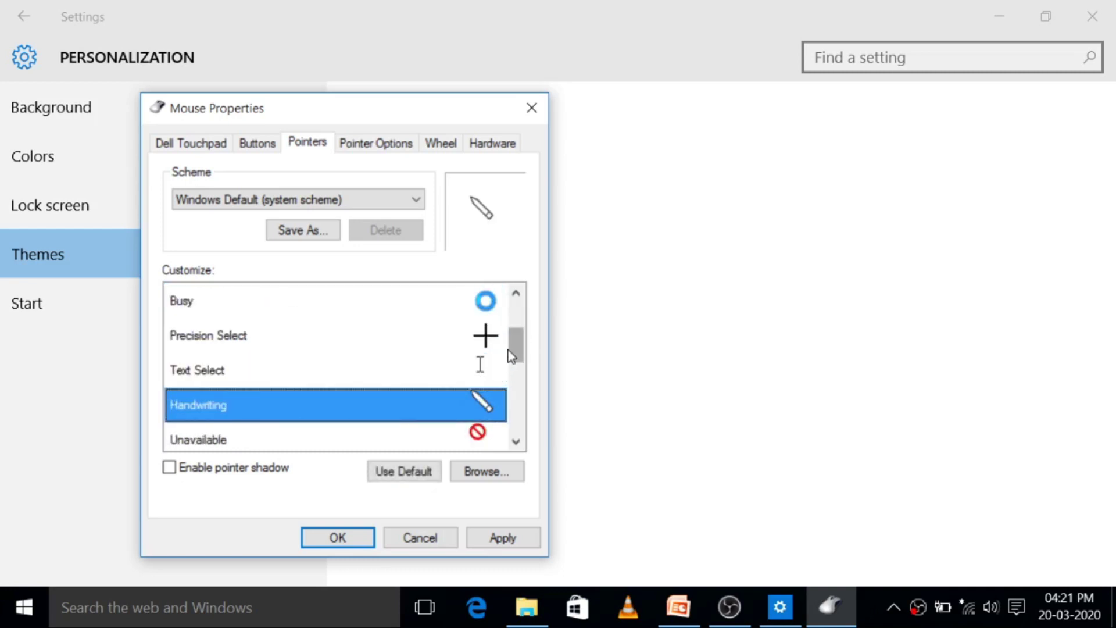
{"action": "left_click_drag", "start_coordinate": [512, 350], "coordinate": [519, 397]}
{"action": "left_click", "coordinate": [483, 402]}
{"action": "scroll", "coordinate": [481, 433], "scroll_direction": "down", "scroll_amount": 1}
{"action": "left_click", "coordinate": [488, 401]}
{"action": "left_click", "coordinate": [475, 433]}
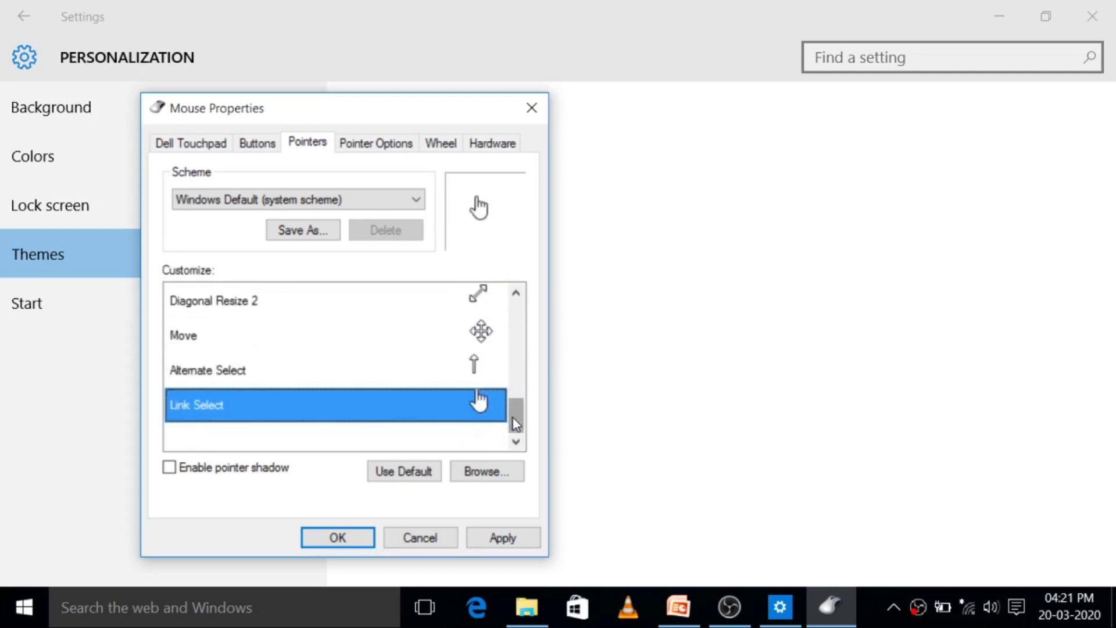
{"action": "left_click_drag", "start_coordinate": [514, 414], "coordinate": [522, 308]}
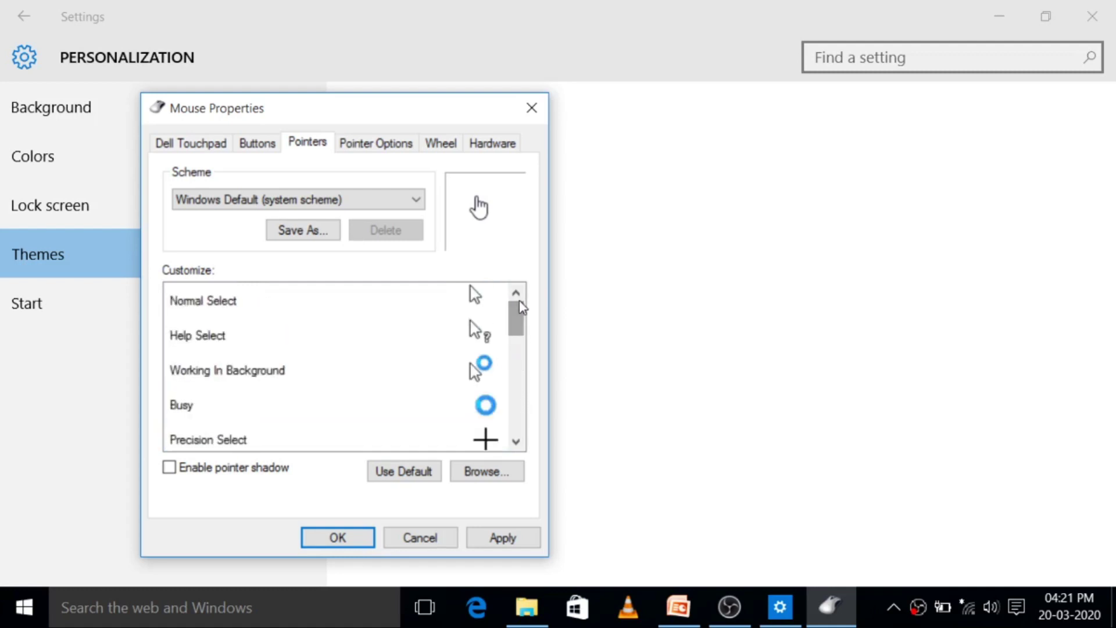
{"action": "left_click", "coordinate": [433, 301]}
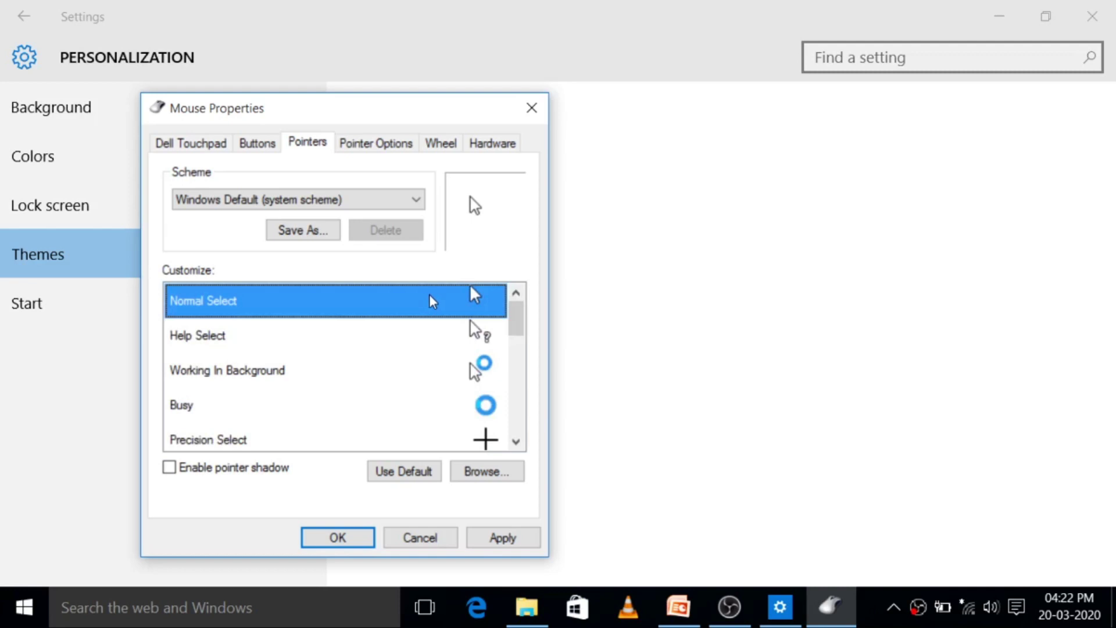
Try slower and faster pointer speeds in the pointer motion options, and return the speed to the middle setting.
{"action": "left_click", "coordinate": [369, 145]}
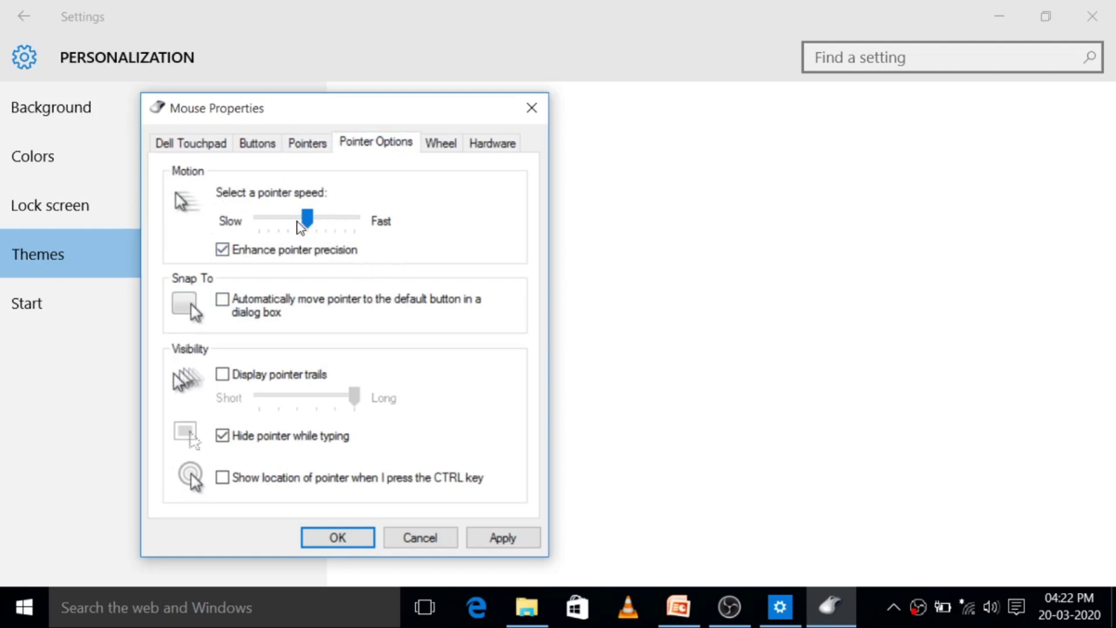
{"action": "left_click_drag", "start_coordinate": [307, 218], "coordinate": [216, 226]}
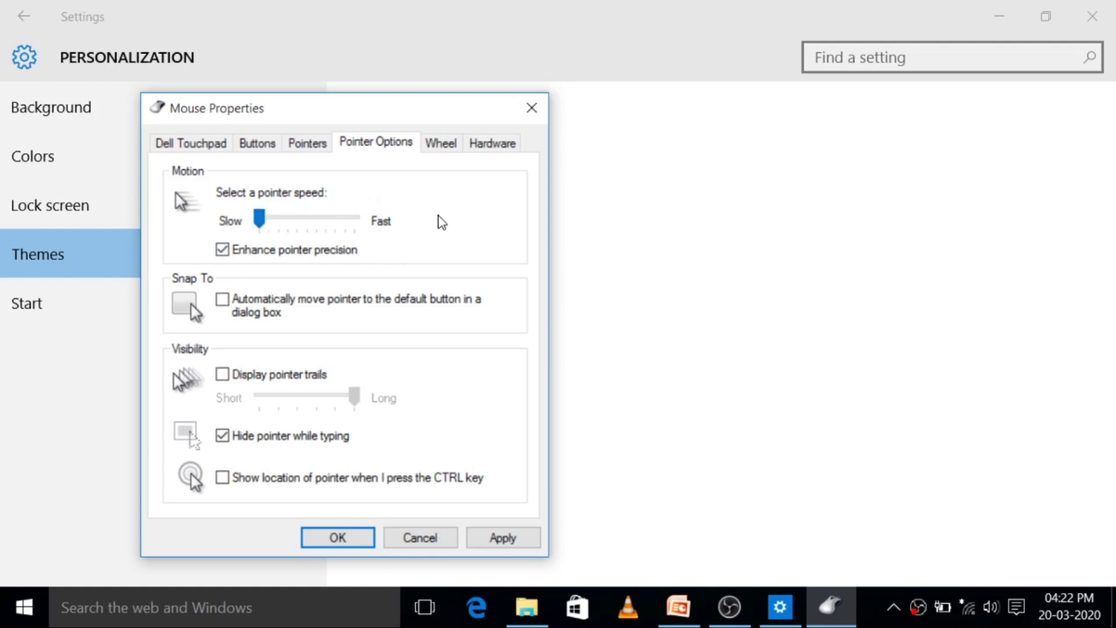
{"action": "left_click", "coordinate": [325, 222]}
{"action": "left_click", "coordinate": [327, 223]}
{"action": "left_click", "coordinate": [328, 222]}
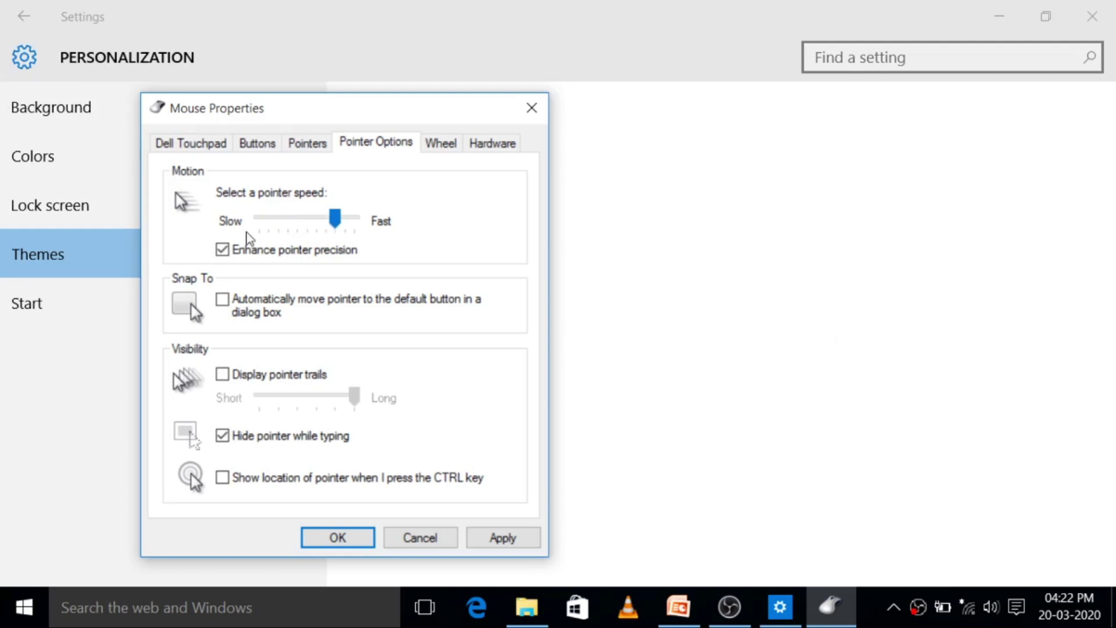
{"action": "left_click", "coordinate": [308, 221]}
{"action": "left_click", "coordinate": [308, 221]}
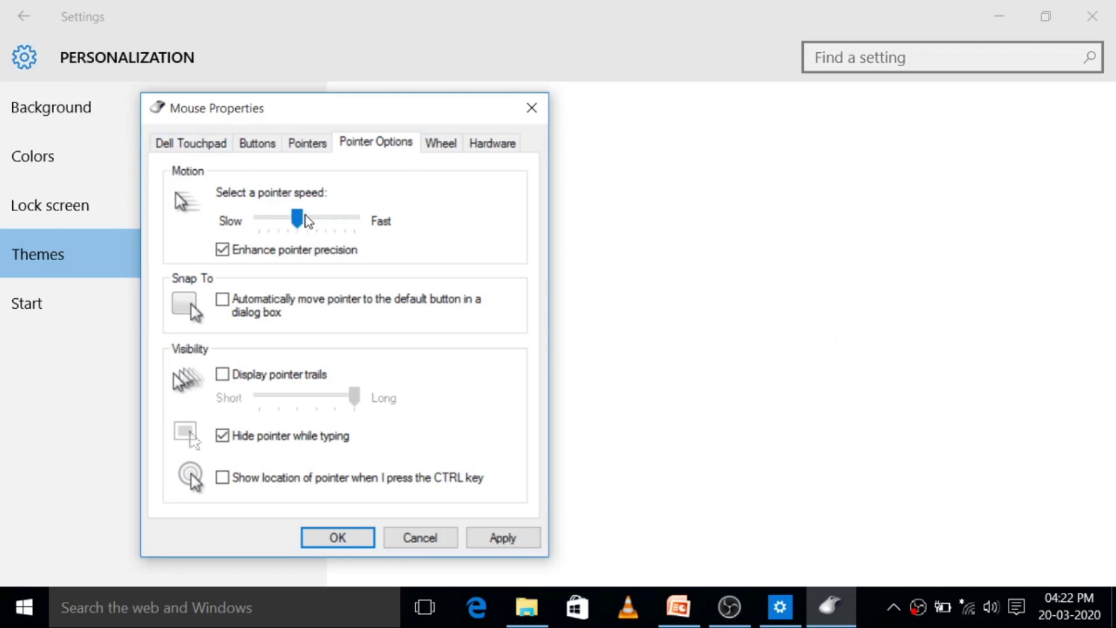
{"action": "left_click", "coordinate": [324, 224]}
{"action": "left_click", "coordinate": [307, 226]}
{"action": "left_click", "coordinate": [311, 224]}
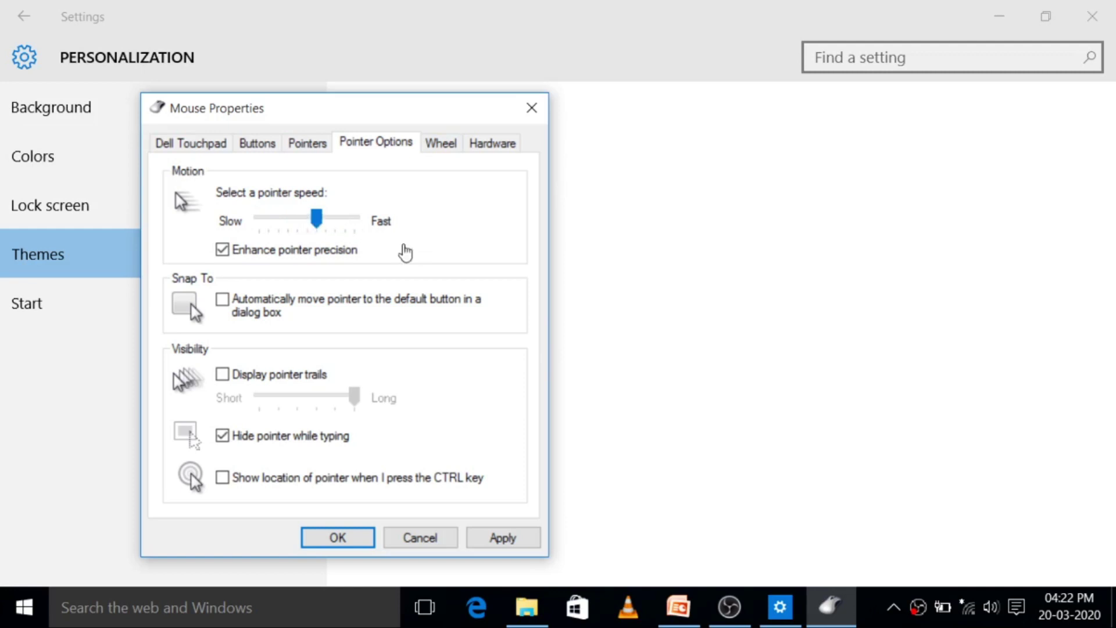
{"action": "left_click", "coordinate": [308, 225]}
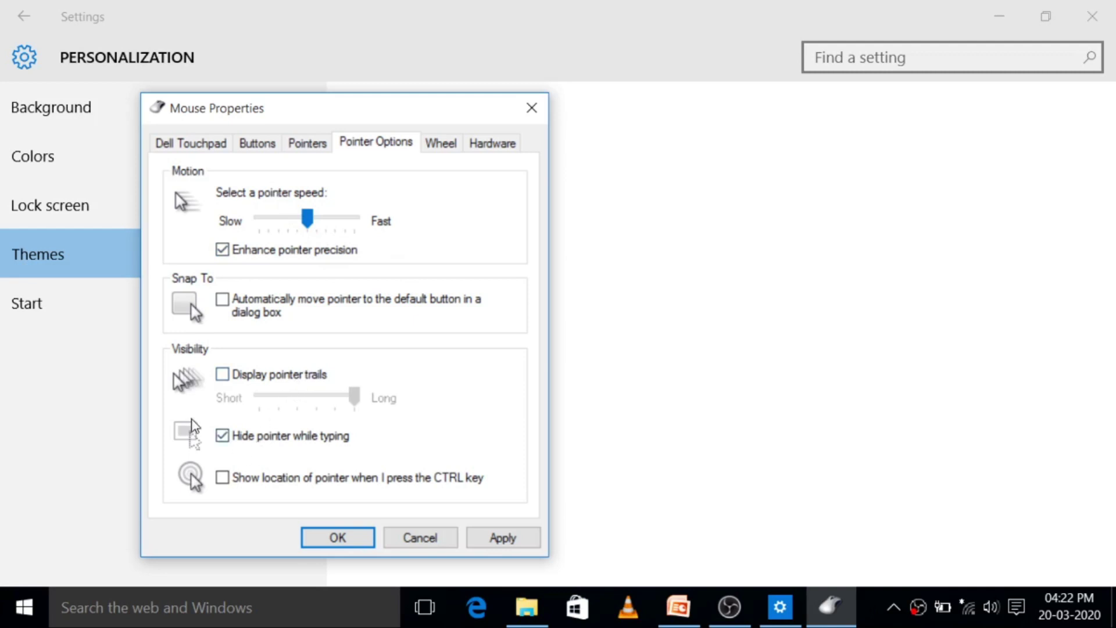
Try the pointer visibility options for trails, showing the pointer location with the CTRL key, and hiding the pointer while typing.
{"action": "left_click", "coordinate": [222, 374]}
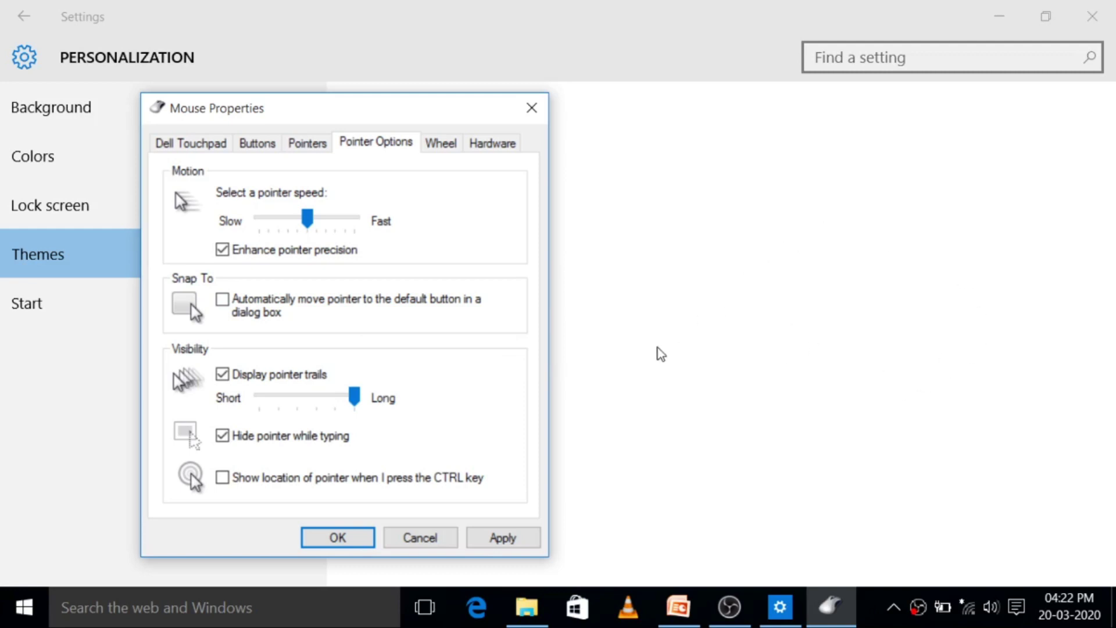
{"action": "left_click", "coordinate": [224, 375]}
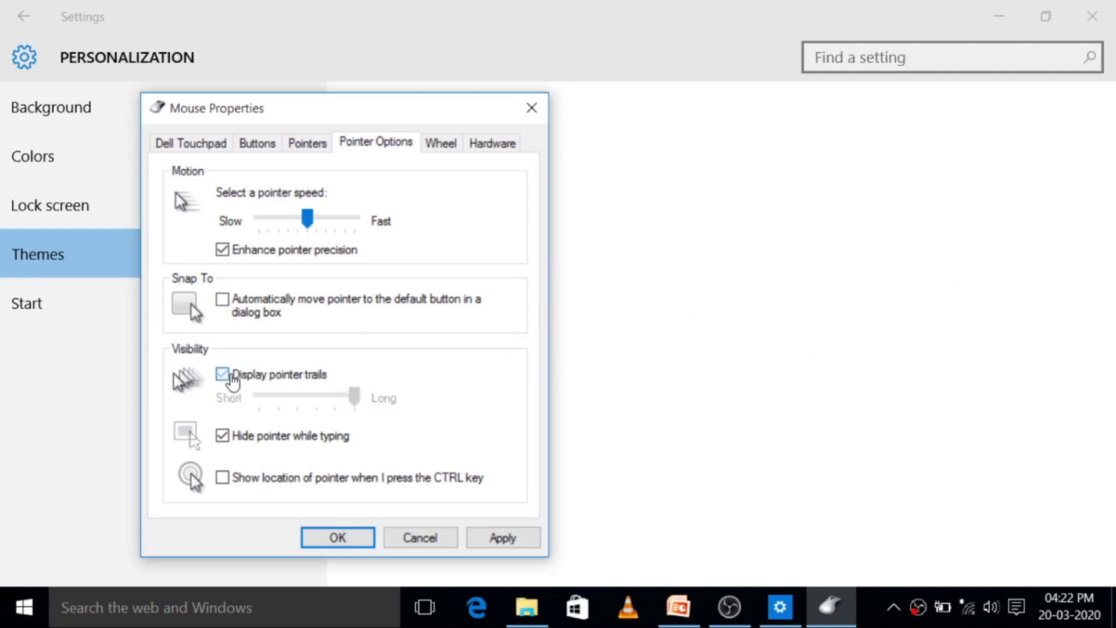
{"action": "left_click", "coordinate": [224, 481]}
{"action": "key", "text": "ctrl"}
{"action": "key", "text": "ctrl"}
{"action": "key", "text": "ctrl"}
{"action": "key", "text": "ctrl"}
{"action": "key", "text": "ctrl"}
{"action": "left_click", "coordinate": [225, 481]}
{"action": "left_click", "coordinate": [226, 484]}
{"action": "key", "text": "ctrl"}
{"action": "key", "text": "ctrl"}
{"action": "key", "text": "ctrl"}
{"action": "key", "text": "ctrl"}
{"action": "left_click", "coordinate": [250, 439]}
{"action": "left_click", "coordinate": [223, 437]}
Review the mouse's wheel and hardware settings, cancel the Mouse Properties dialog, and close Settings.
{"action": "left_click", "coordinate": [450, 148]}
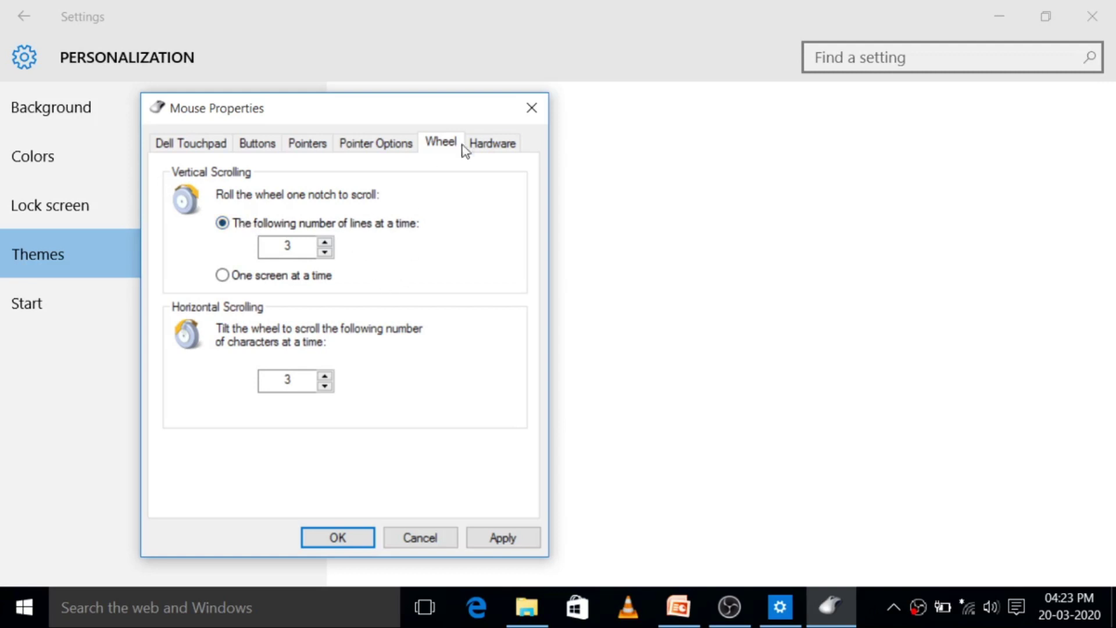
{"action": "left_click", "coordinate": [482, 144]}
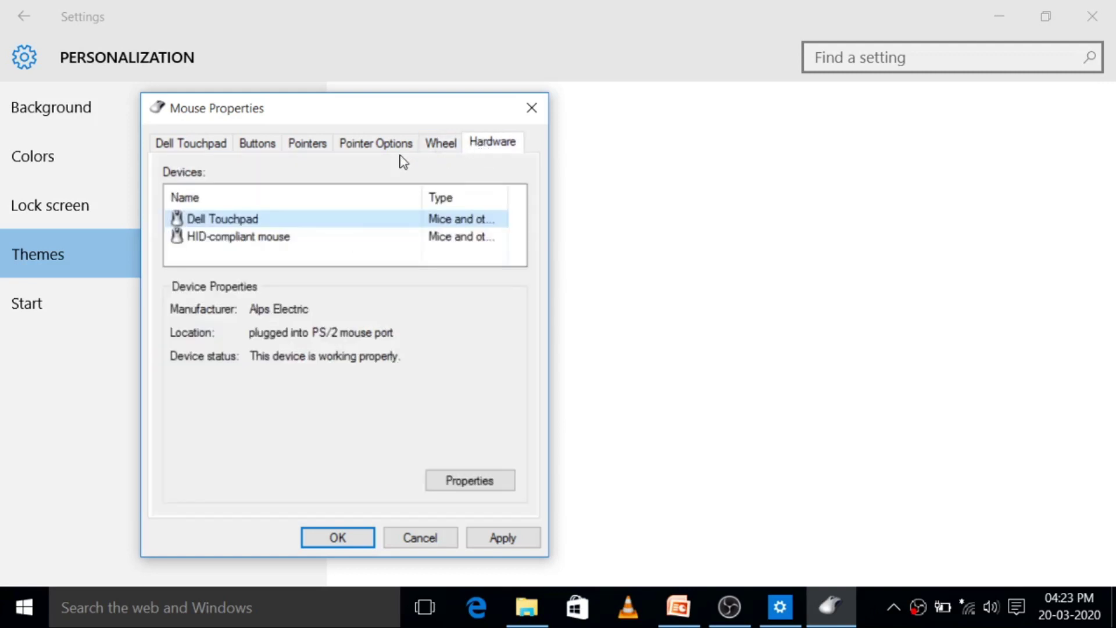
{"action": "left_click", "coordinate": [388, 147]}
{"action": "left_click", "coordinate": [323, 146]}
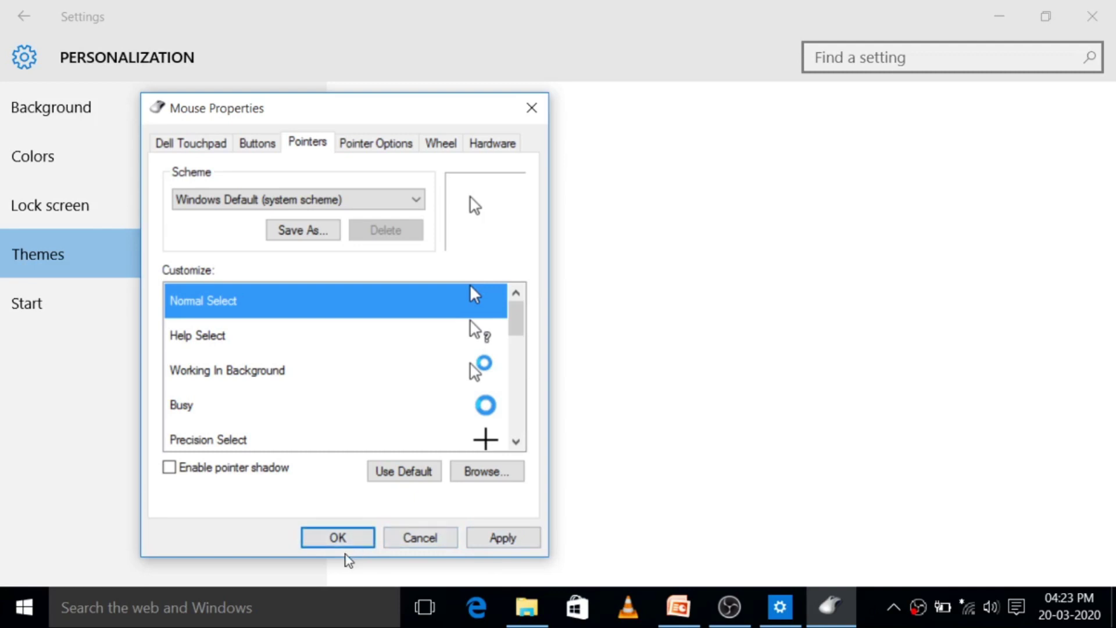
{"action": "left_click", "coordinate": [416, 536]}
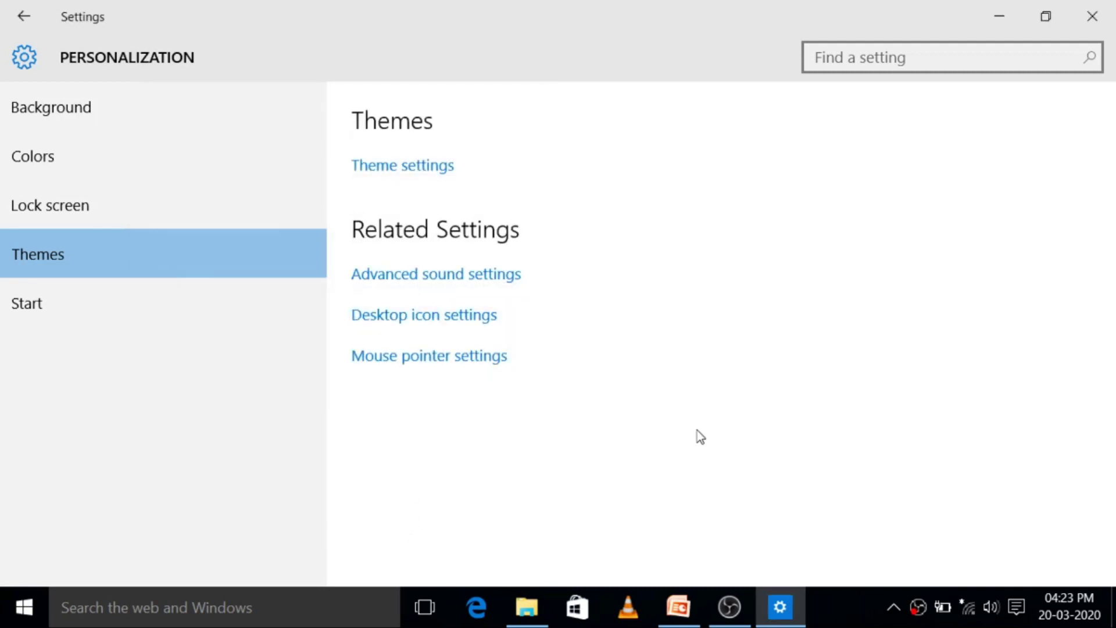
{"action": "left_click", "coordinate": [1091, 14]}
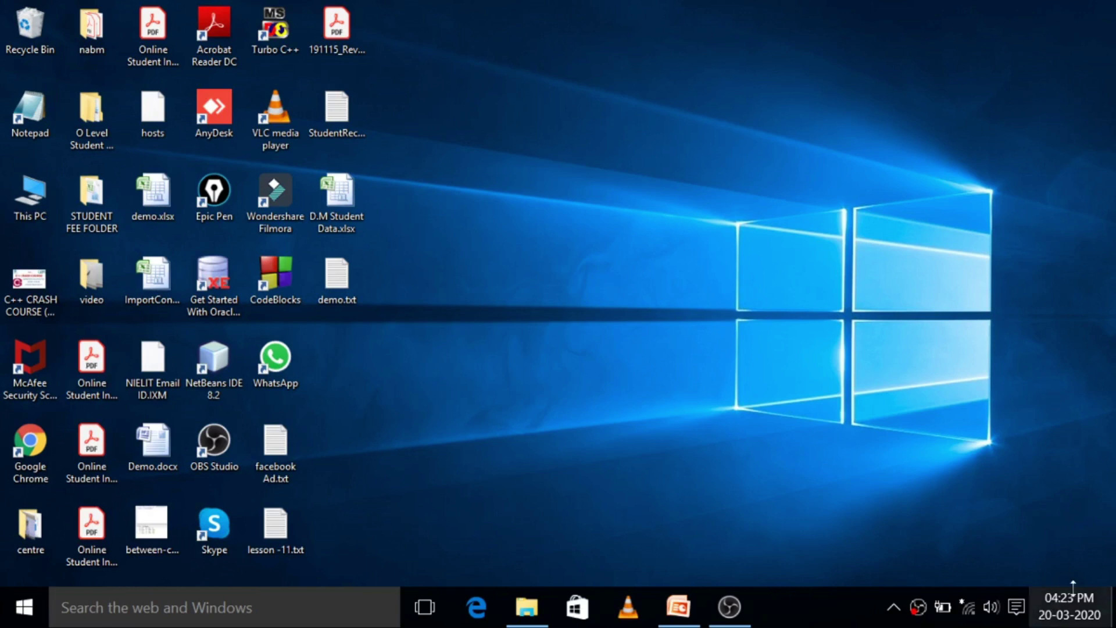
Open the date and time settings from the taskbar calendar and turn off setting the time automatically.
{"action": "left_click", "coordinate": [1082, 607]}
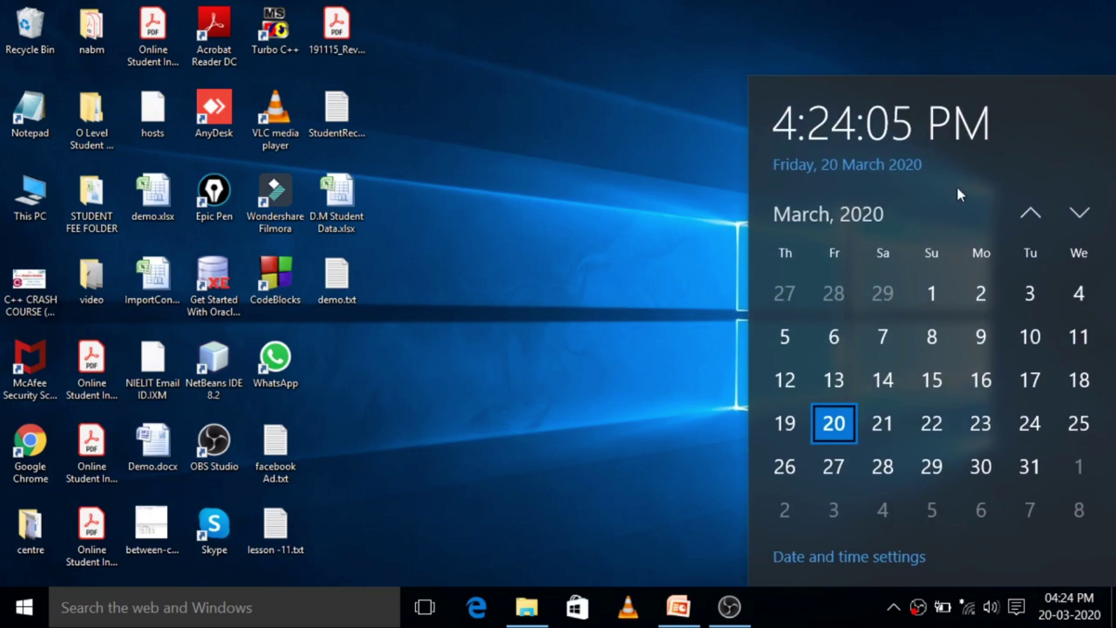
{"action": "left_click", "coordinate": [876, 557]}
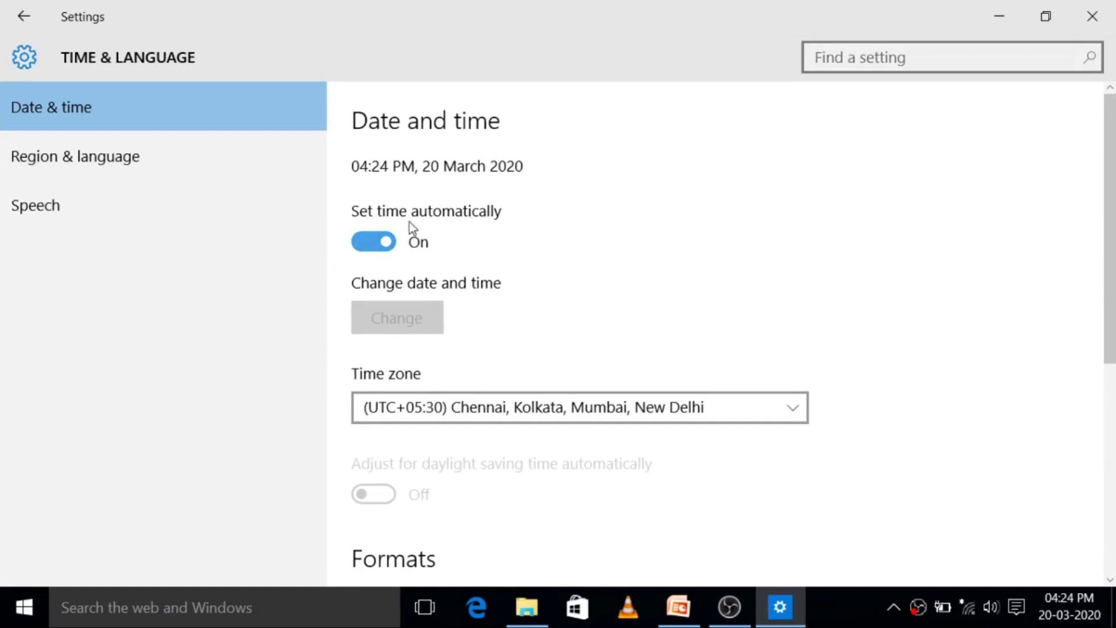
{"action": "left_click", "coordinate": [387, 245]}
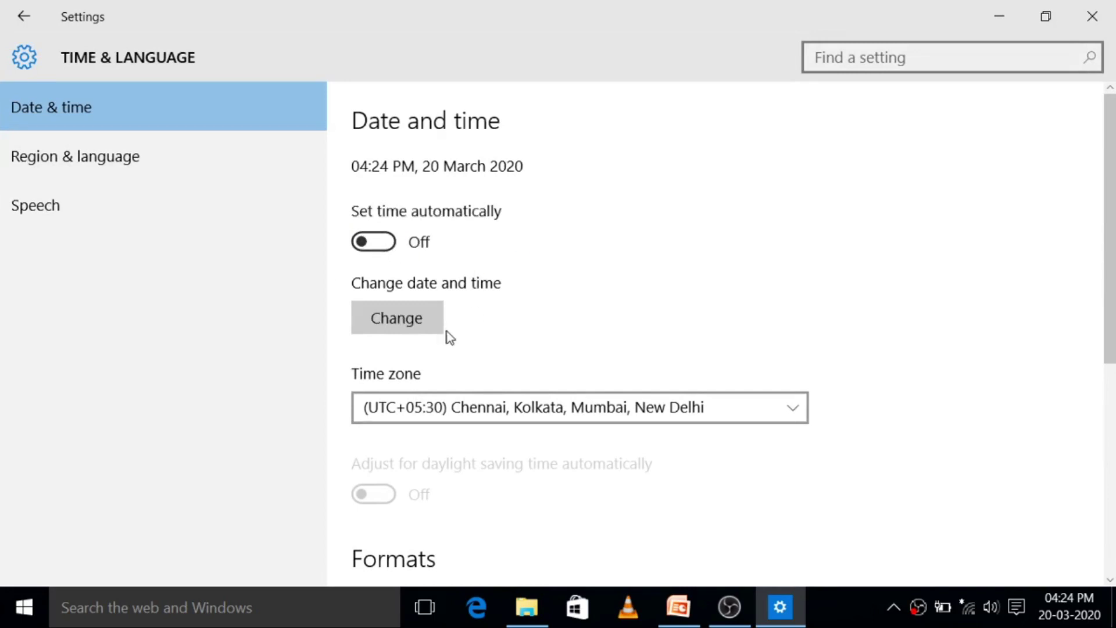
View the manual date and time change dialog and the list of time zones, dismissing each without choosing anything.
{"action": "left_click", "coordinate": [417, 326]}
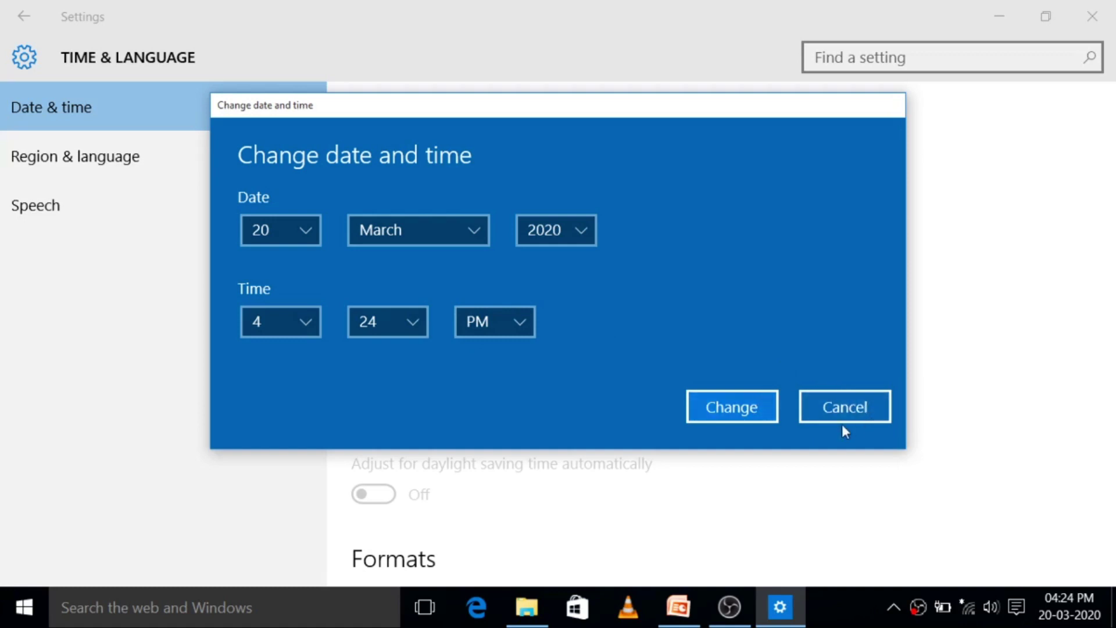
{"action": "left_click", "coordinate": [822, 399]}
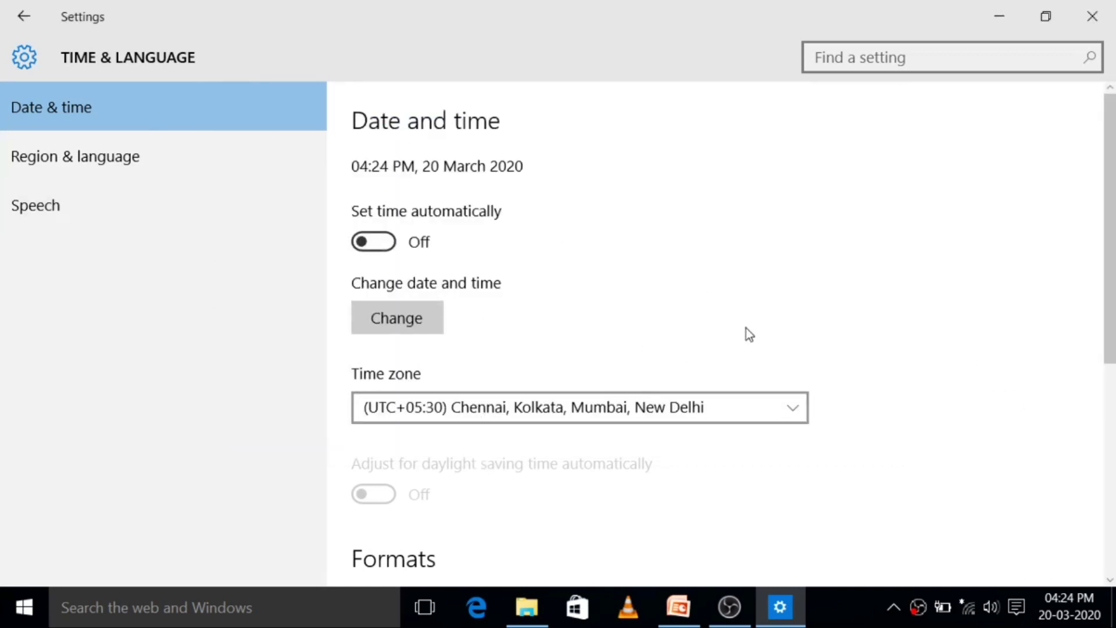
{"action": "left_click_drag", "start_coordinate": [1110, 287], "coordinate": [1111, 377]}
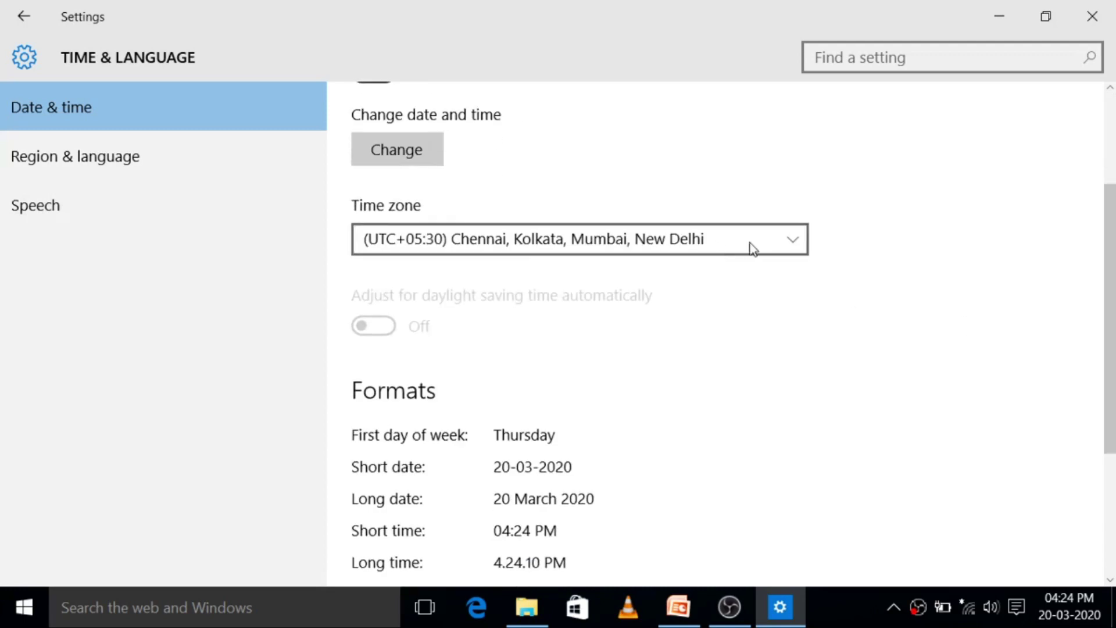
{"action": "left_click", "coordinate": [782, 246]}
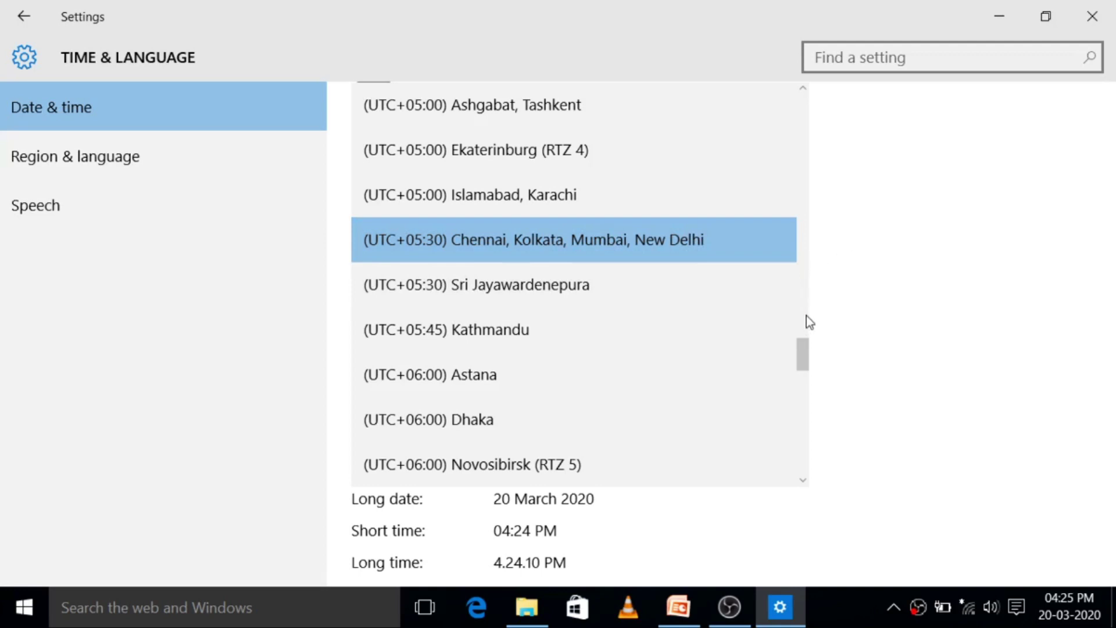
{"action": "left_click_drag", "start_coordinate": [805, 357], "coordinate": [938, 296]}
{"action": "left_click", "coordinate": [937, 296]}
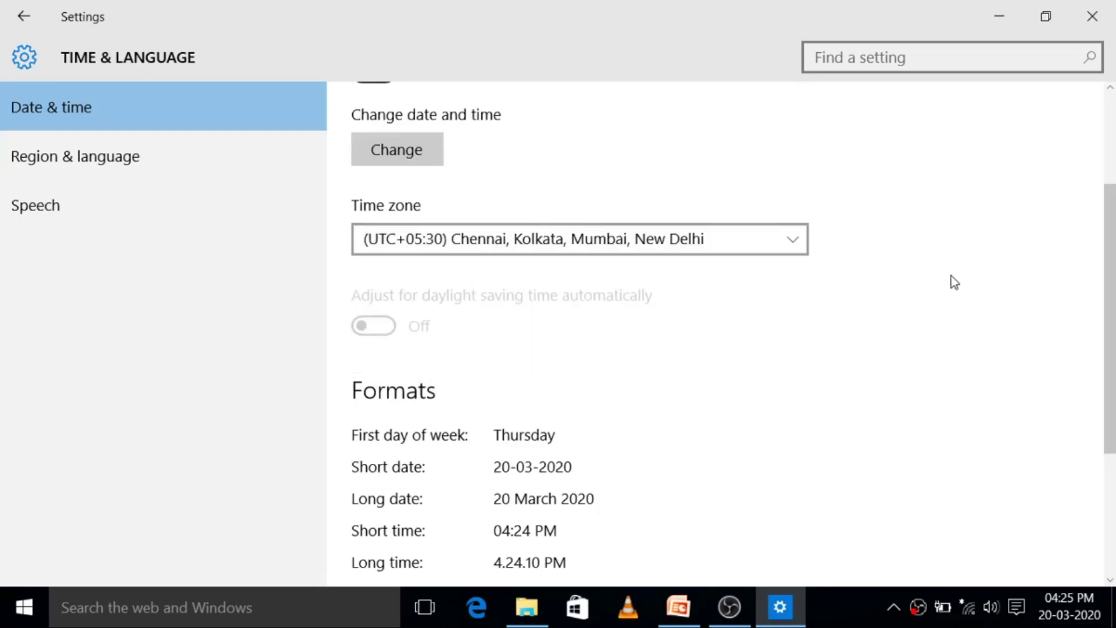
Examine the available short date formats in the date and time formats page, return to Date & time, and close Settings.
{"action": "scroll", "coordinate": [990, 310], "scroll_direction": "down", "scroll_amount": 2}
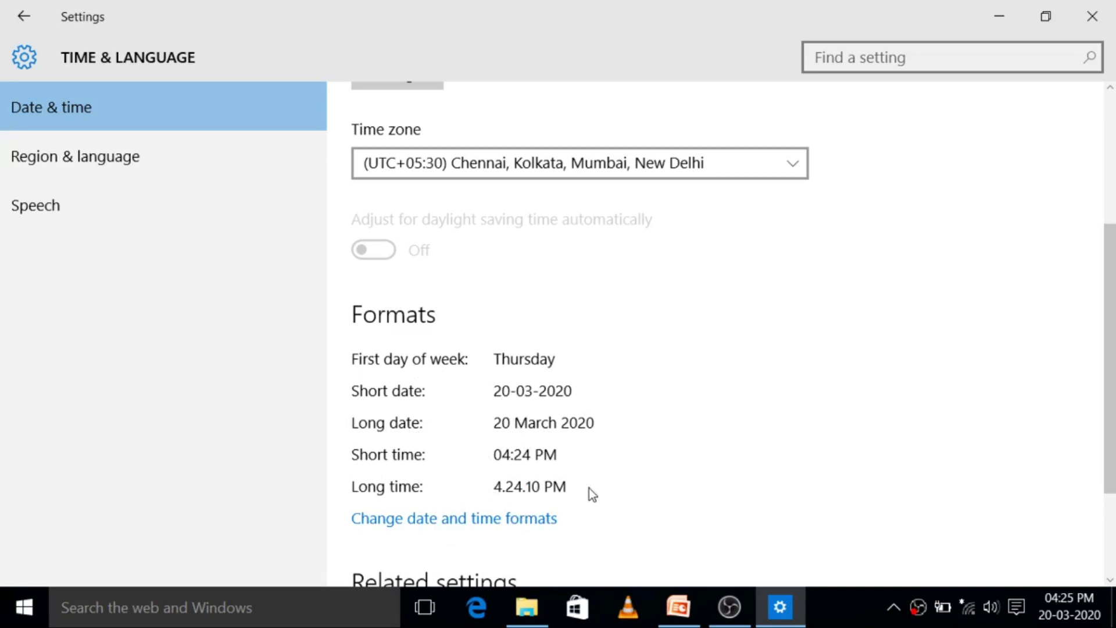
{"action": "left_click", "coordinate": [495, 519]}
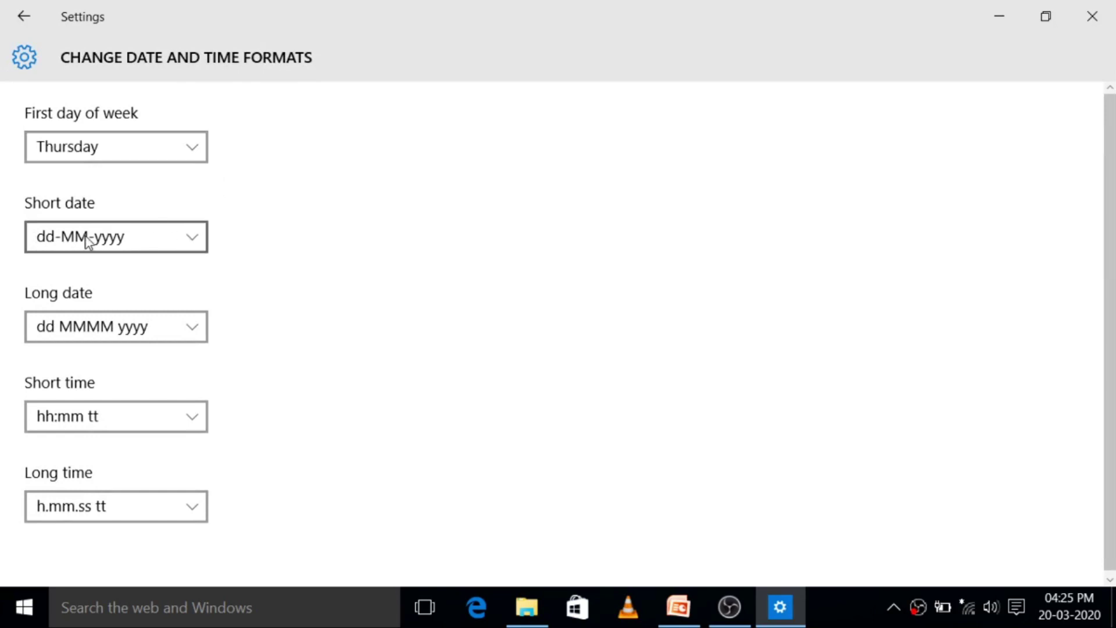
{"action": "left_click", "coordinate": [181, 251]}
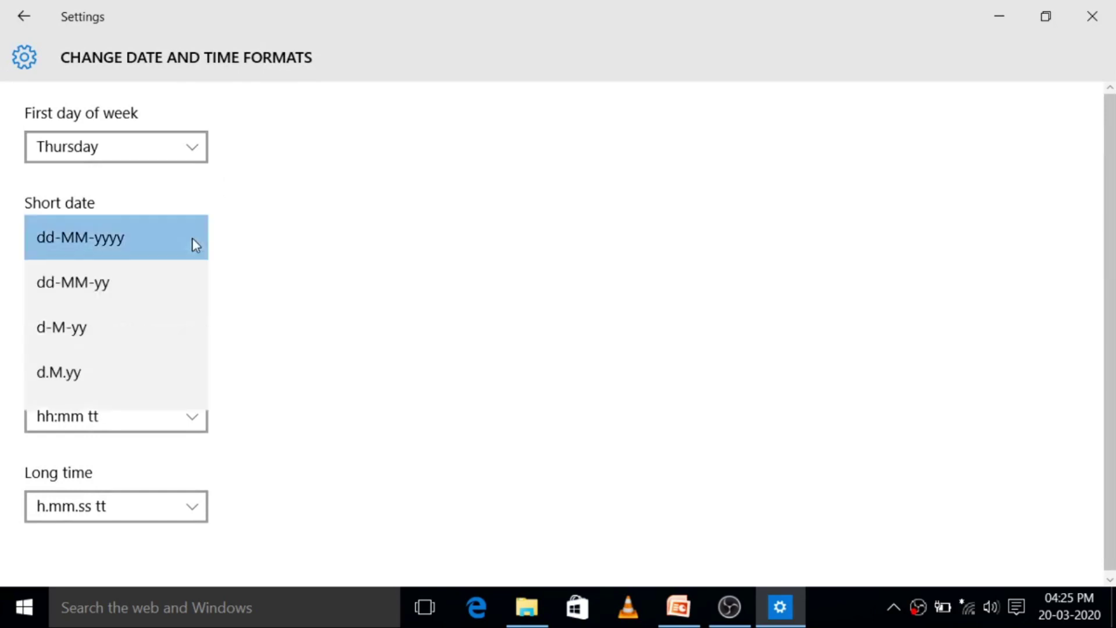
{"action": "left_click", "coordinate": [294, 283]}
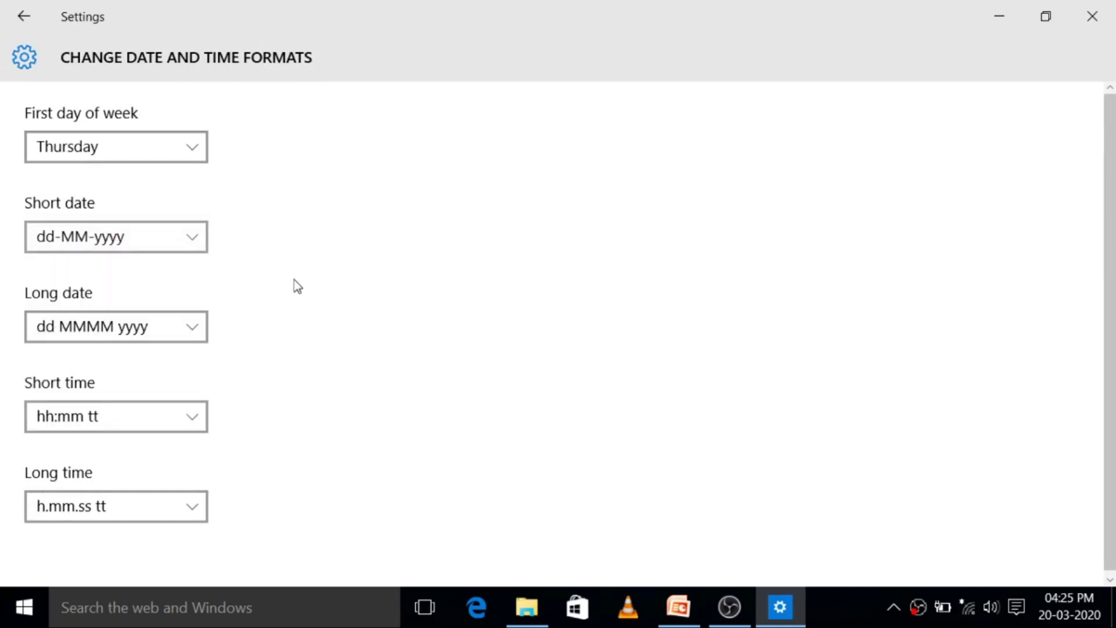
{"action": "left_click", "coordinate": [203, 241]}
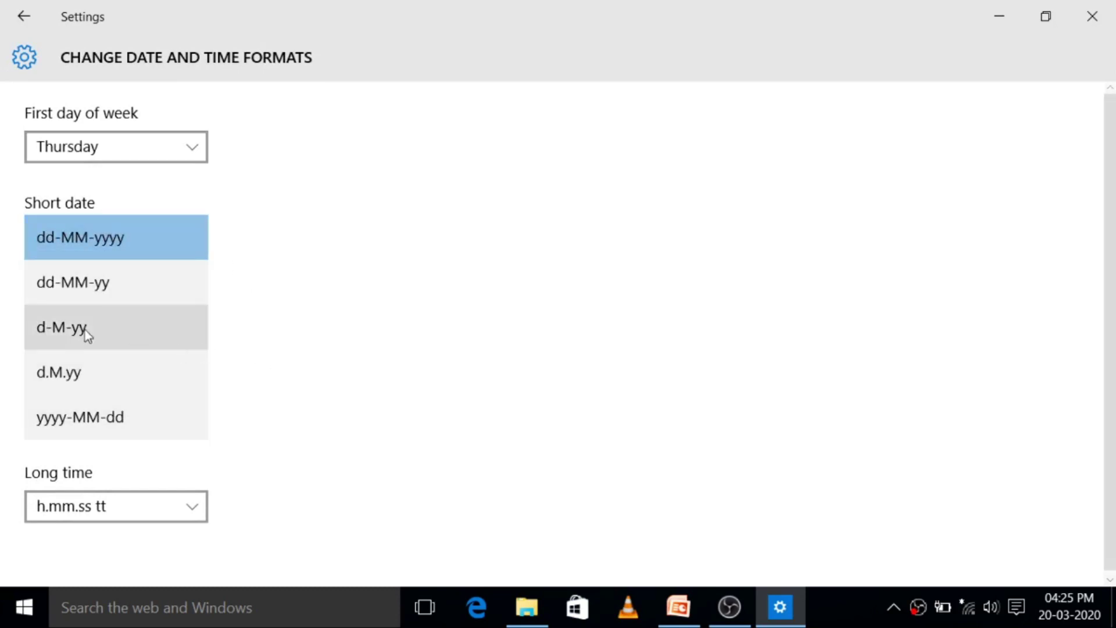
{"action": "left_click", "coordinate": [309, 257]}
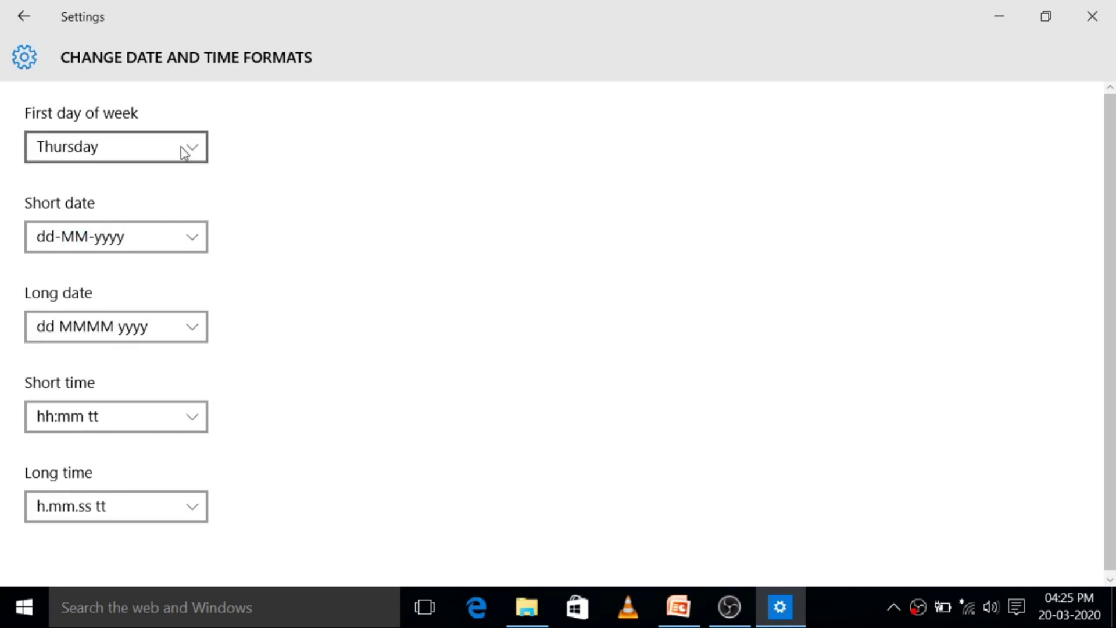
{"action": "left_click", "coordinate": [22, 17]}
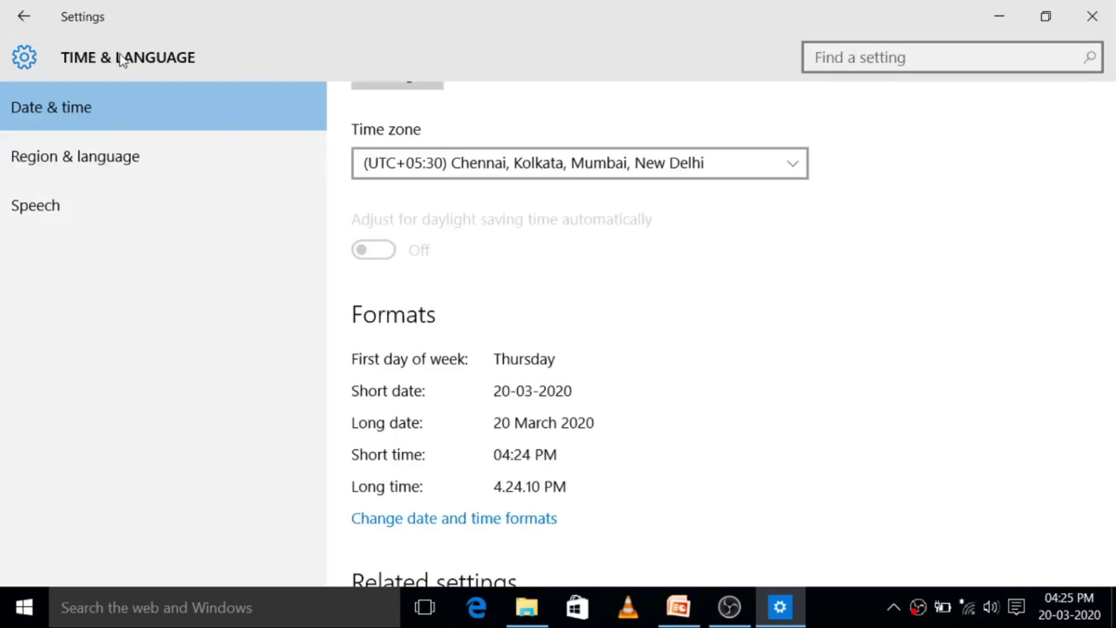
{"action": "scroll", "coordinate": [721, 332], "scroll_direction": "down", "scroll_amount": 2}
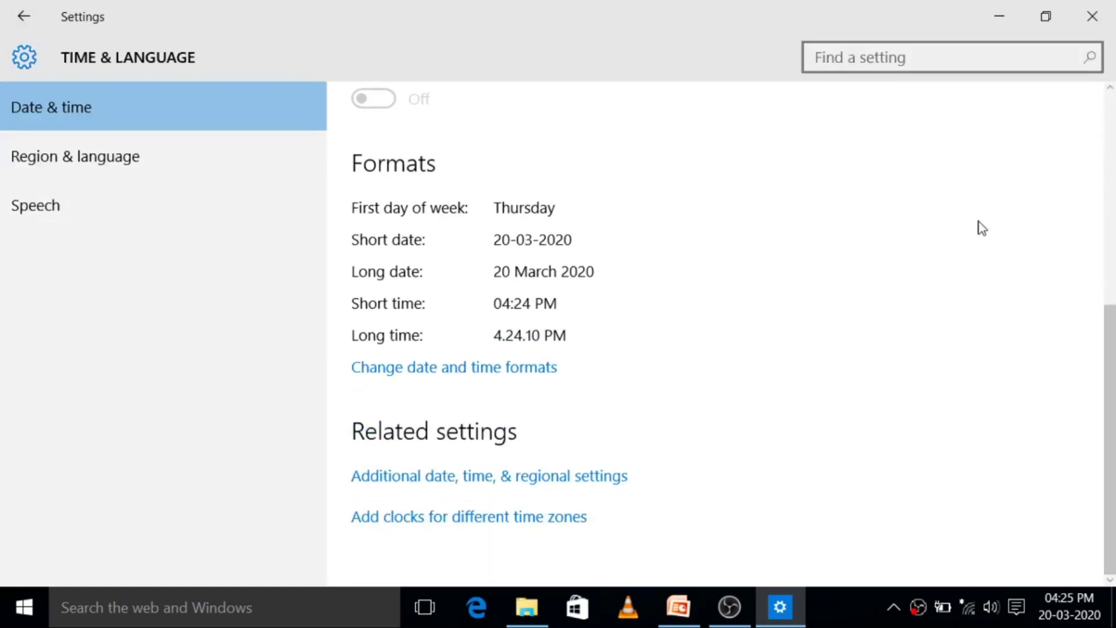
{"action": "left_click", "coordinate": [1091, 18]}
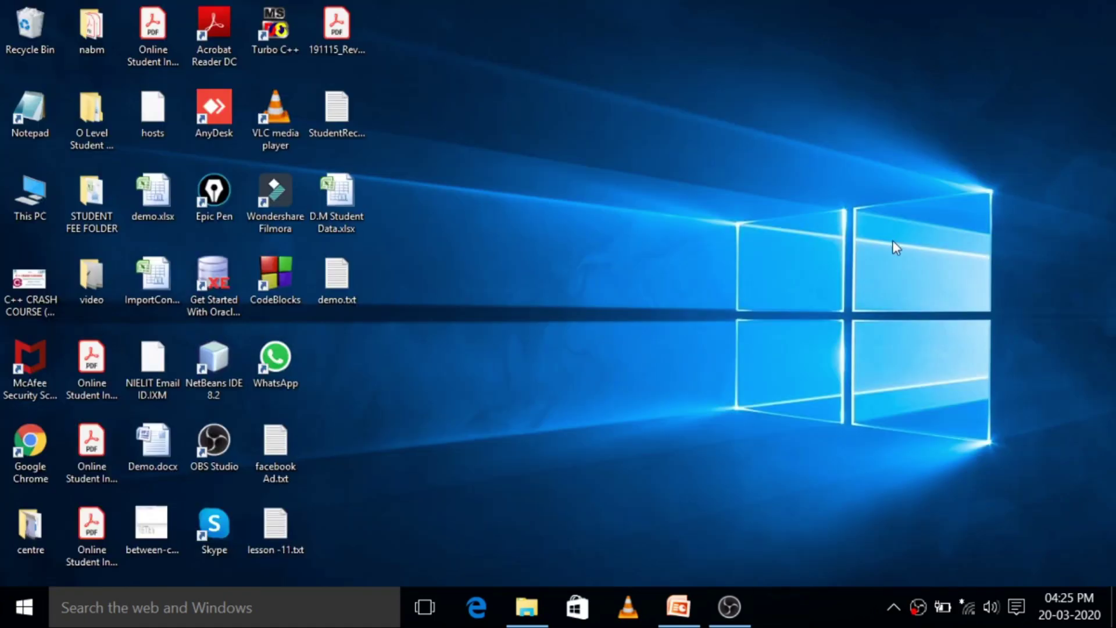